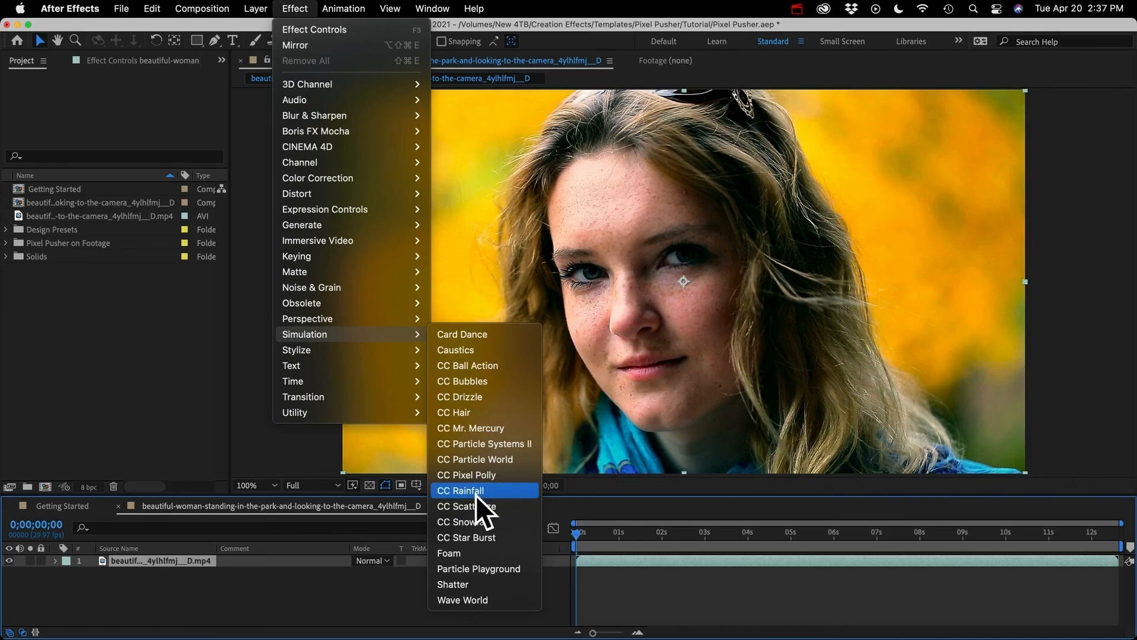
Step: Apply CC Ball Action to the woman-in-the-park footage and adjust its Grid Spacing, Rotation and Twist Angle
click(466, 365)
drag(129, 219, 131, 219)
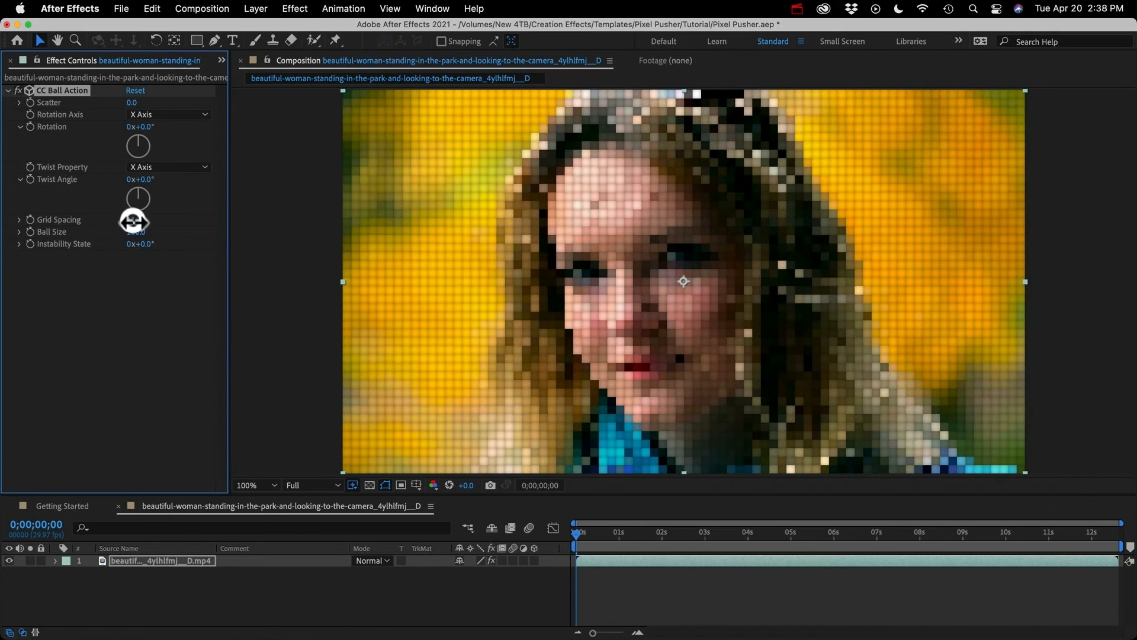
drag(142, 126, 209, 136)
drag(141, 179, 607, 285)
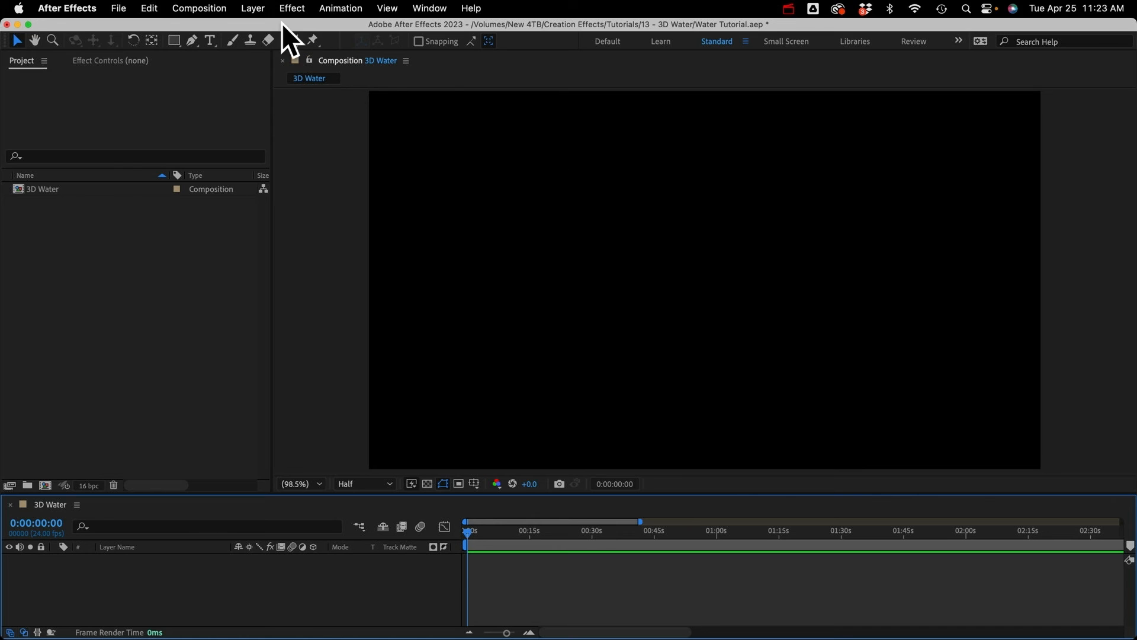
Step: Create a solid layer named Water, 6000 px wide and 3000 px high, in the 3D Water composition
click(252, 9)
mouse_move(258, 29)
click(453, 45)
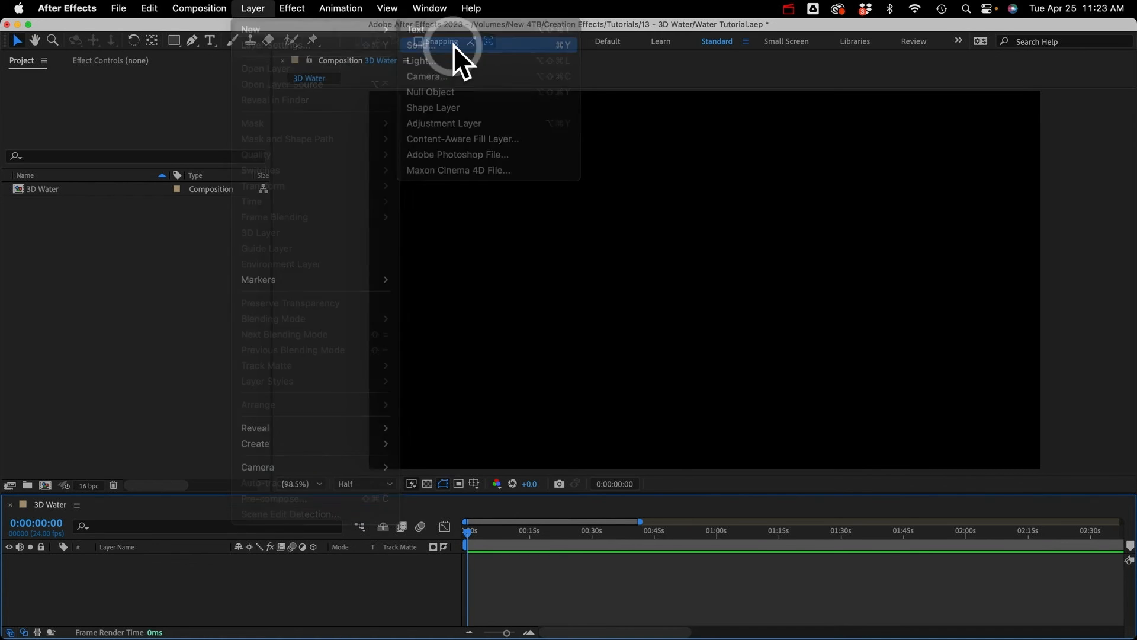
text(Watetry)
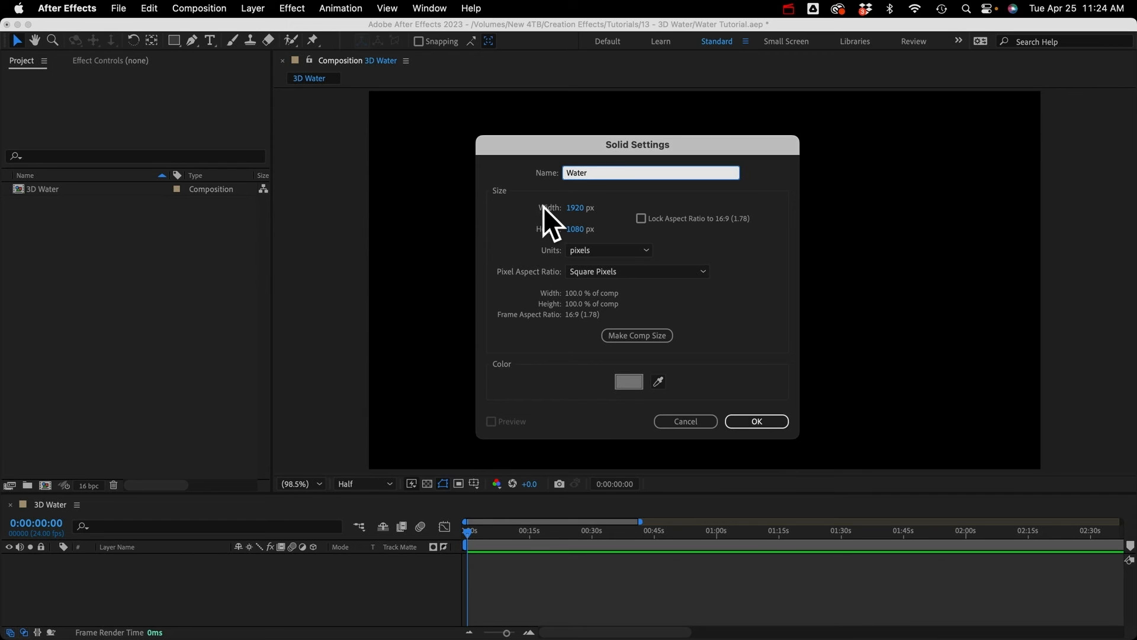
click(579, 209)
text(6000)
key(Tab)
text(3000)
click(770, 421)
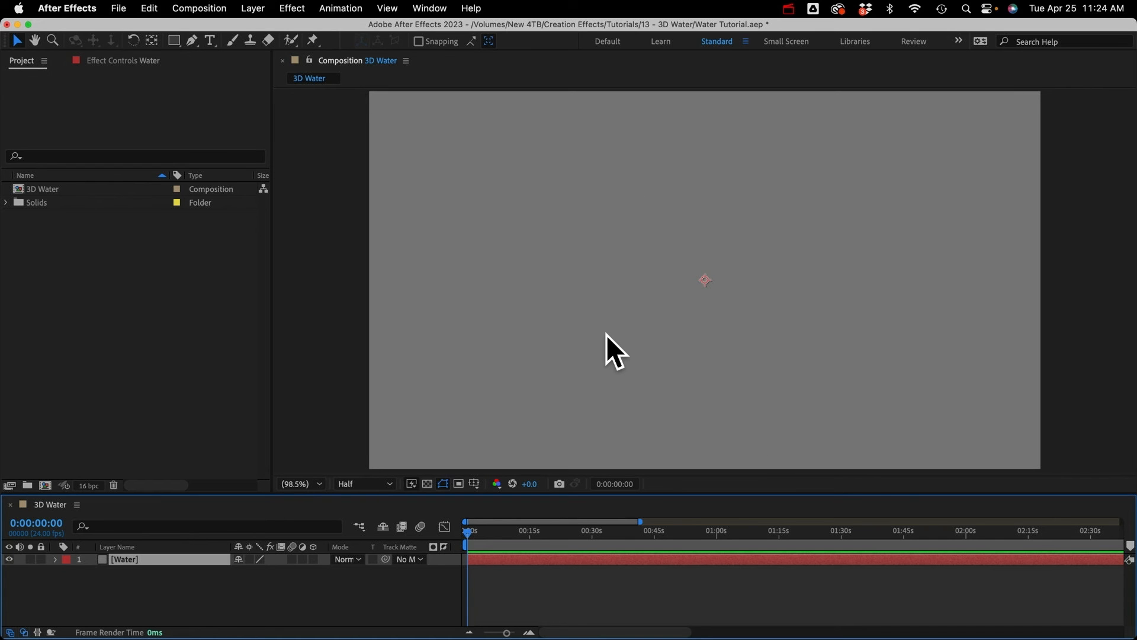
Step: Apply the Turbulent Noise effect to the Water solid
click(292, 6)
mouse_move(314, 286)
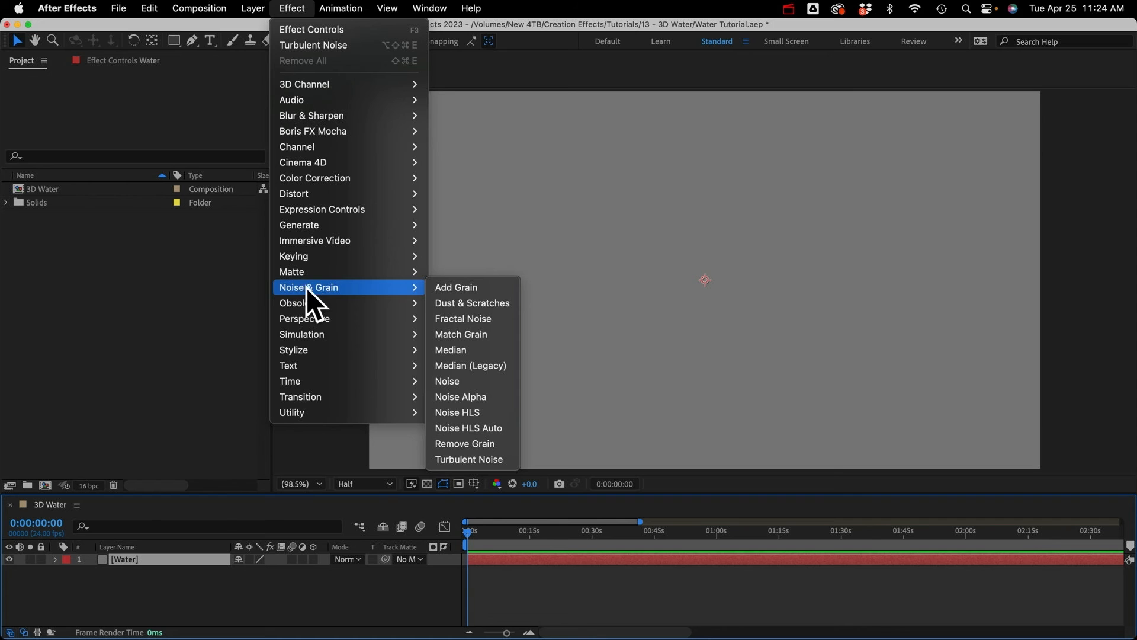
click(464, 457)
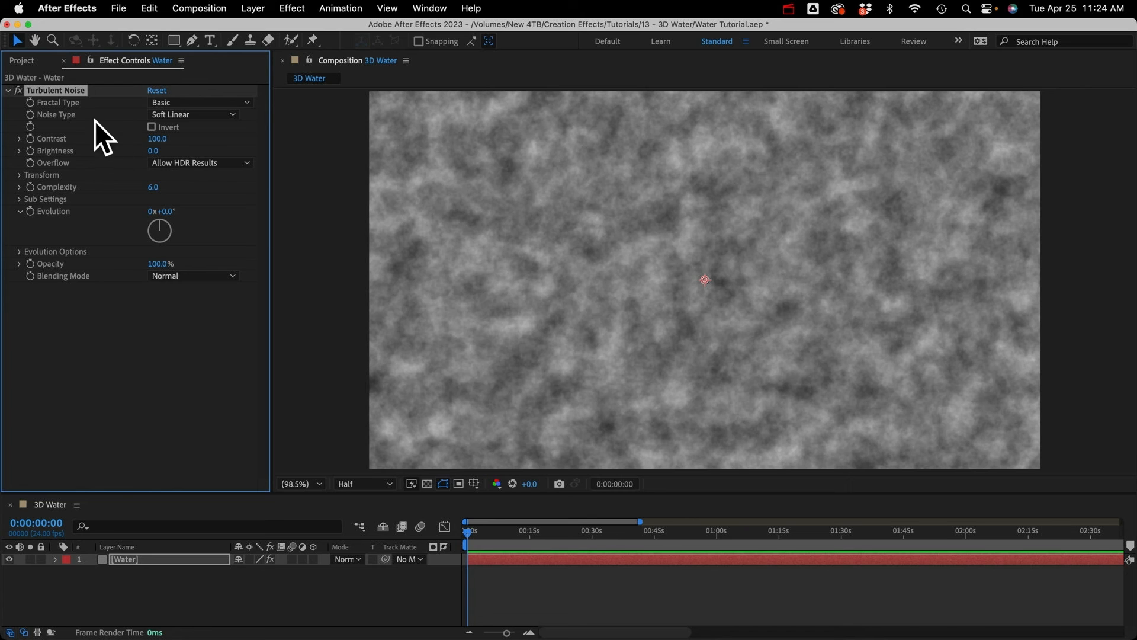
Step: Set the Turbulent Noise fractal type to Dynamic, invert the noise, and set its Contrast to 70
click(188, 101)
click(190, 194)
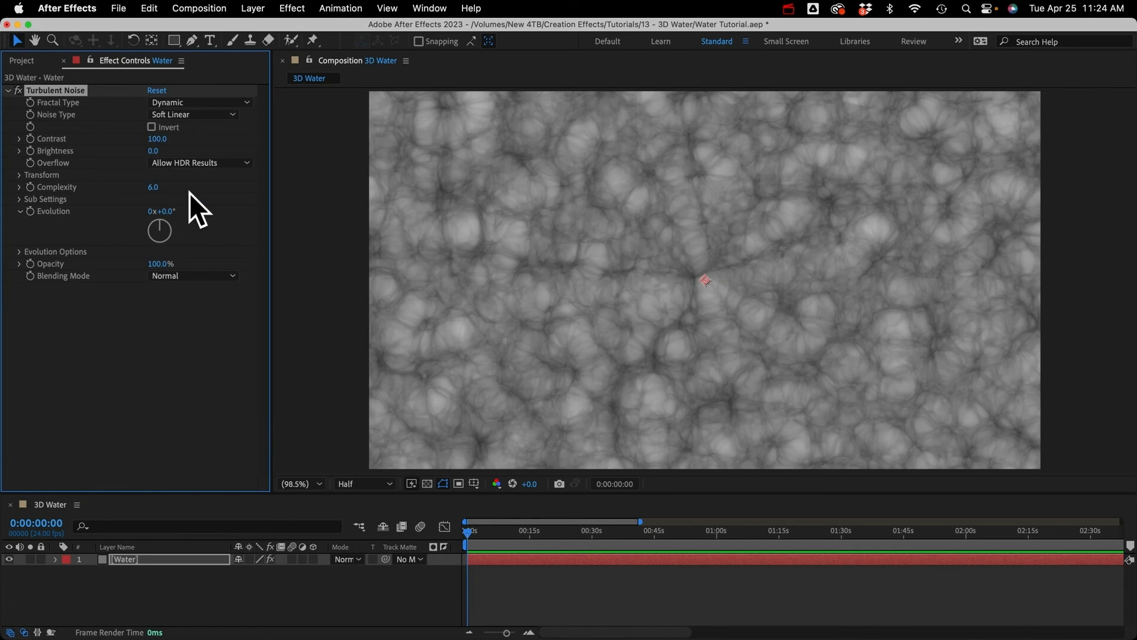
click(151, 126)
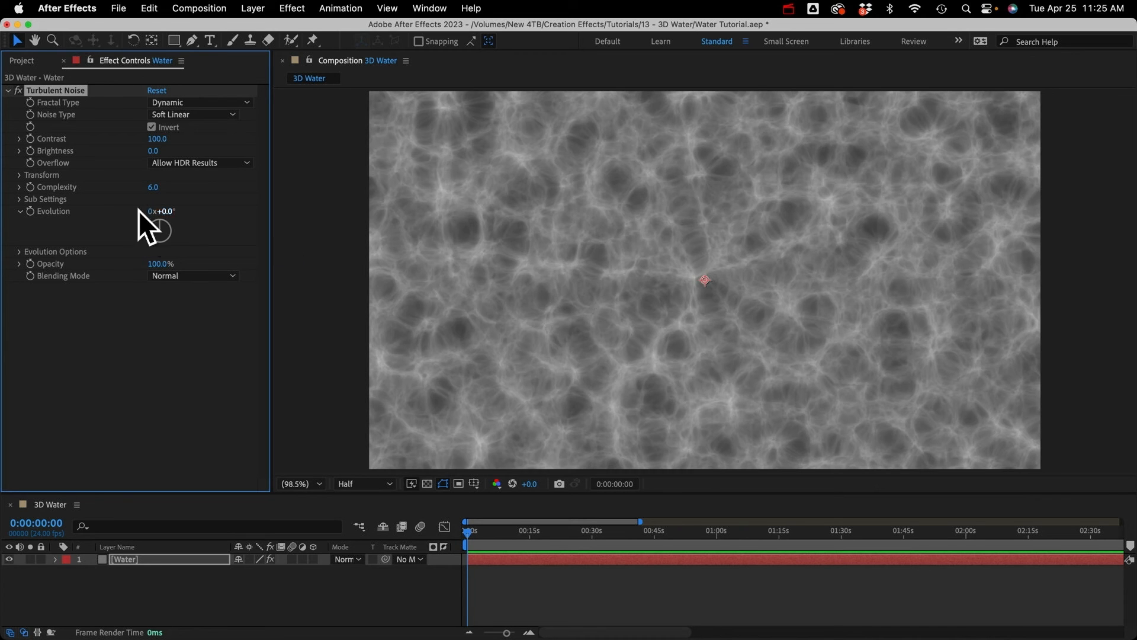
click(153, 139)
text(70)
key(Return)
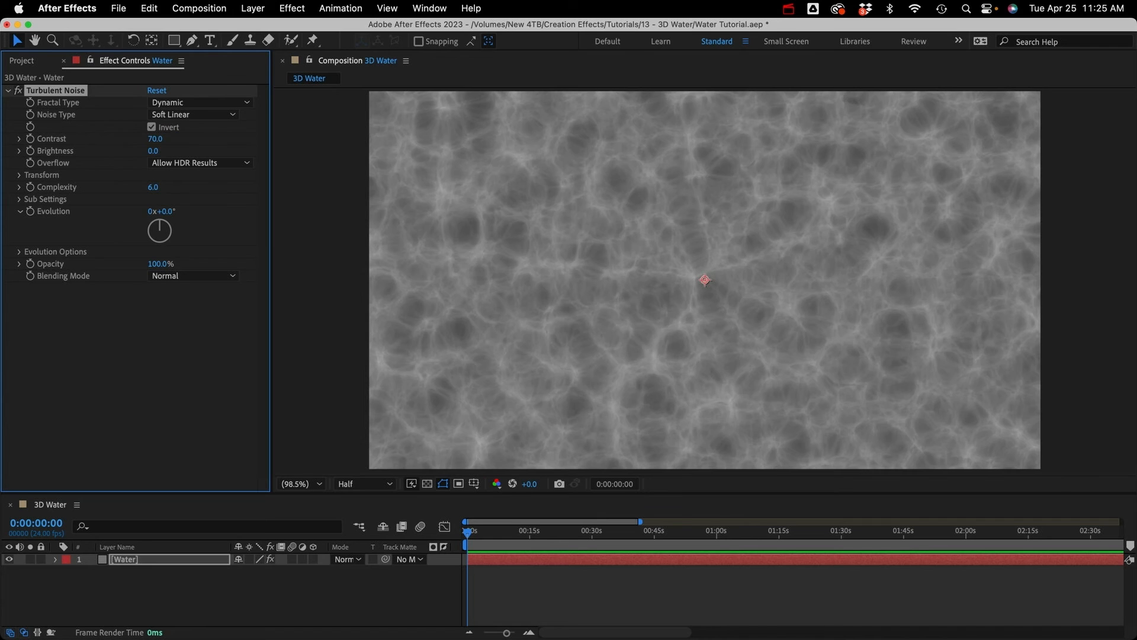
Step: Turn off Uniform Scaling for the Turbulent Noise and set Scale Width to 250 and Scale Height to 125
click(19, 174)
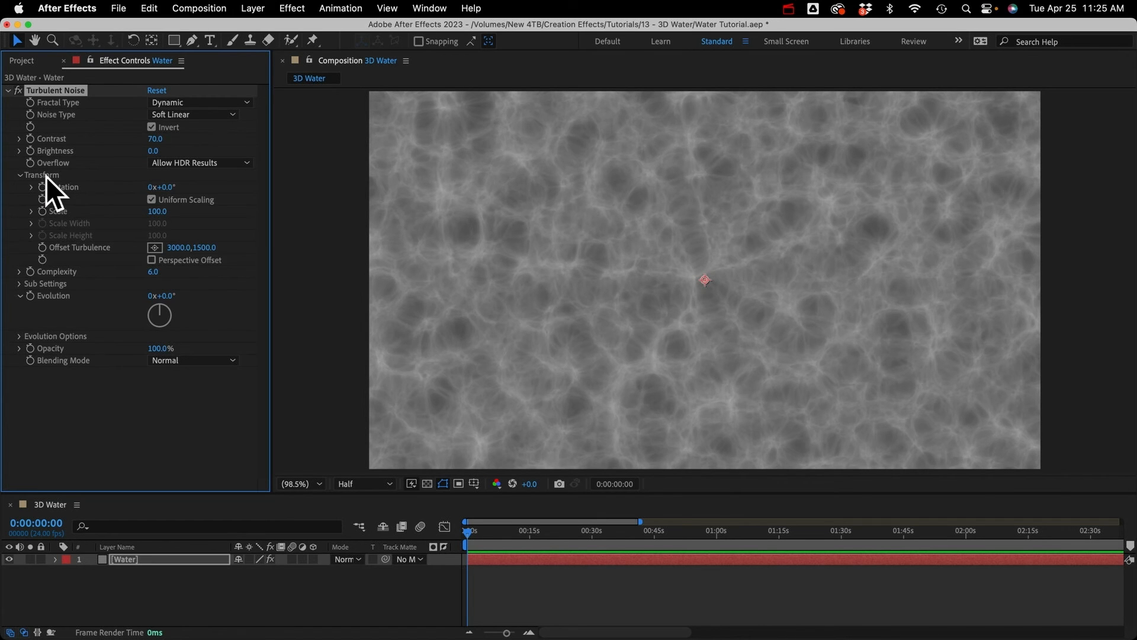
click(151, 199)
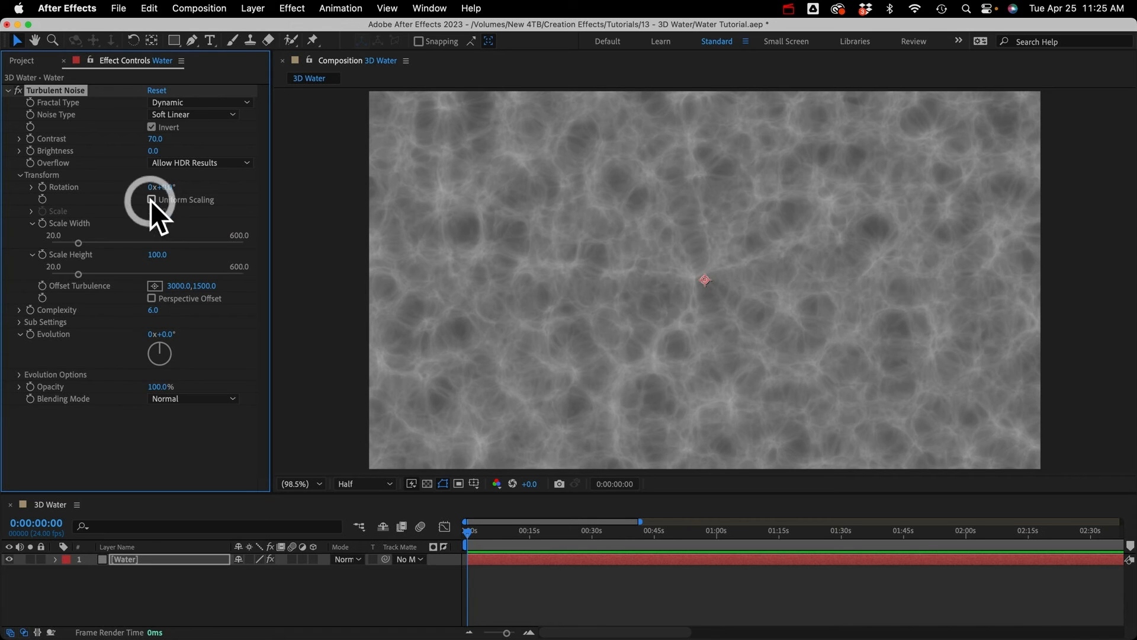
click(158, 228)
text(250)
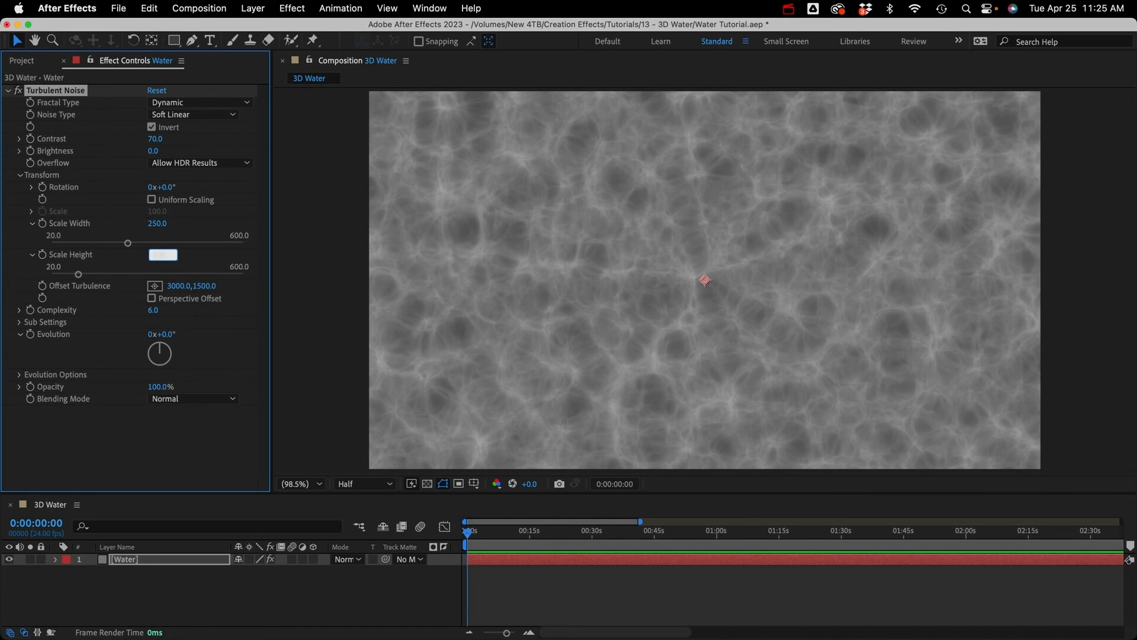
key(Tab)
text(125)
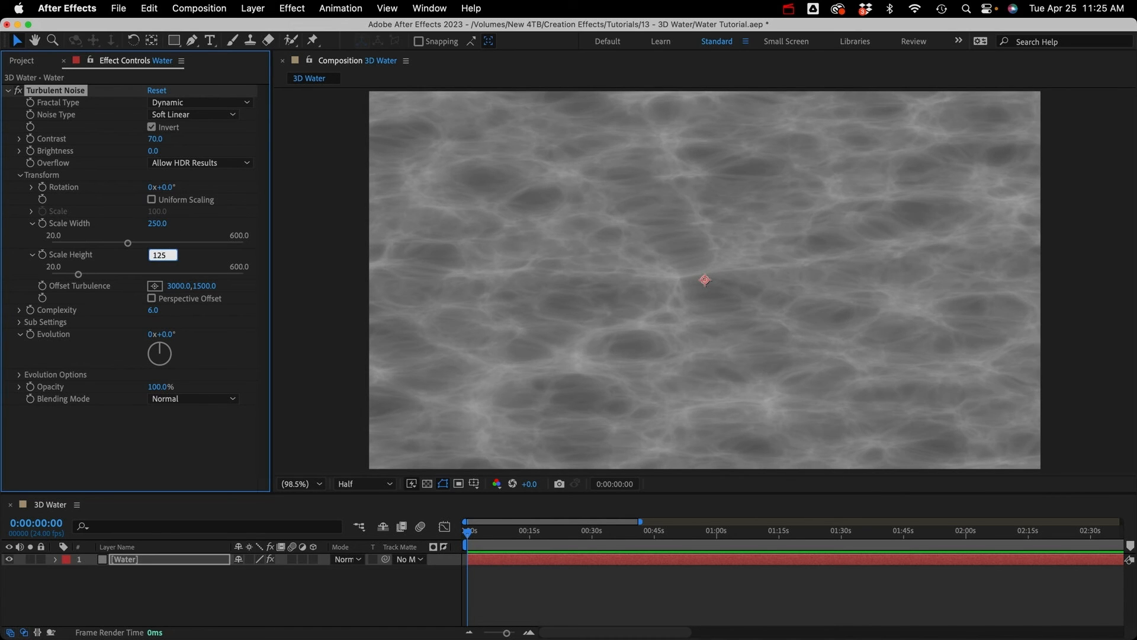
click(198, 255)
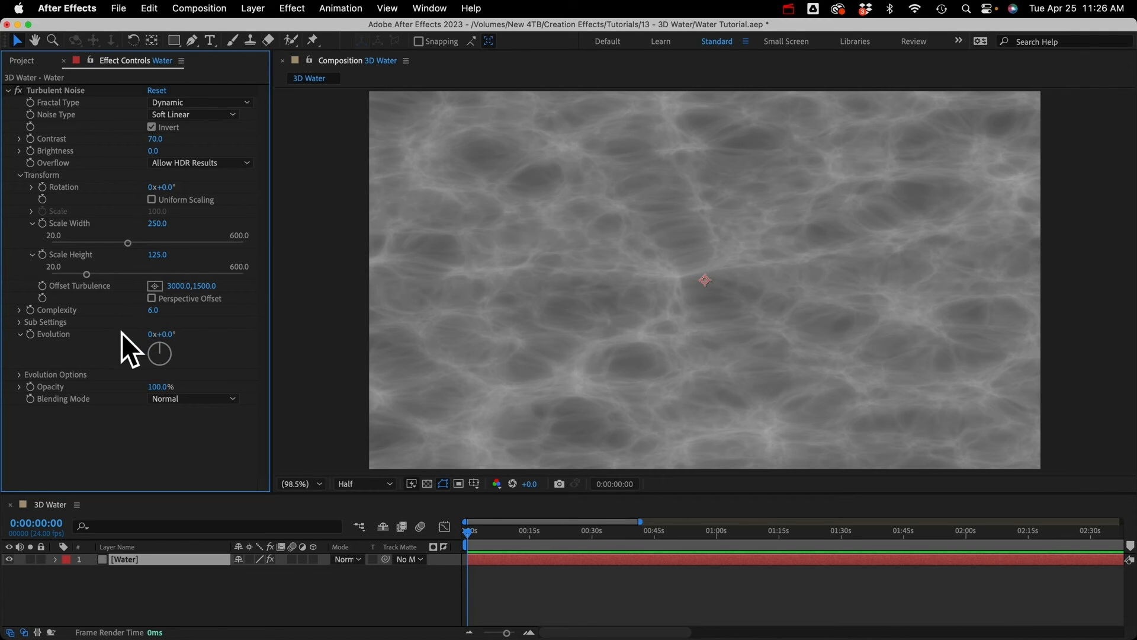
Step: Set the Turbulent Noise Sub Influence to 48% and collapse the effect's settings
click(20, 322)
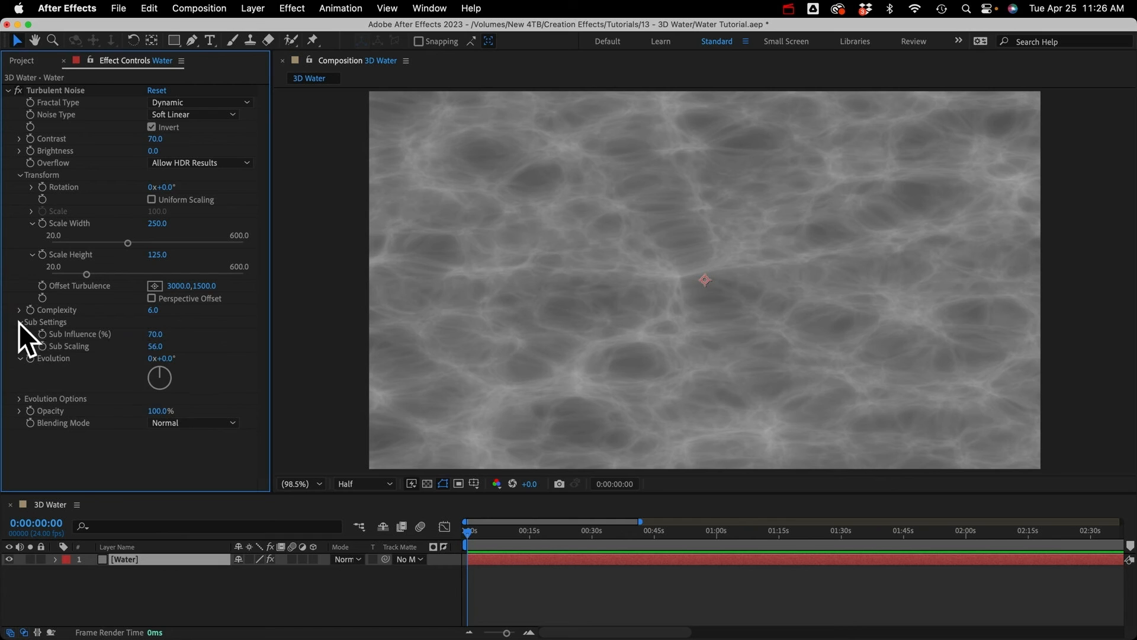
click(152, 344)
text(48)
key(Return)
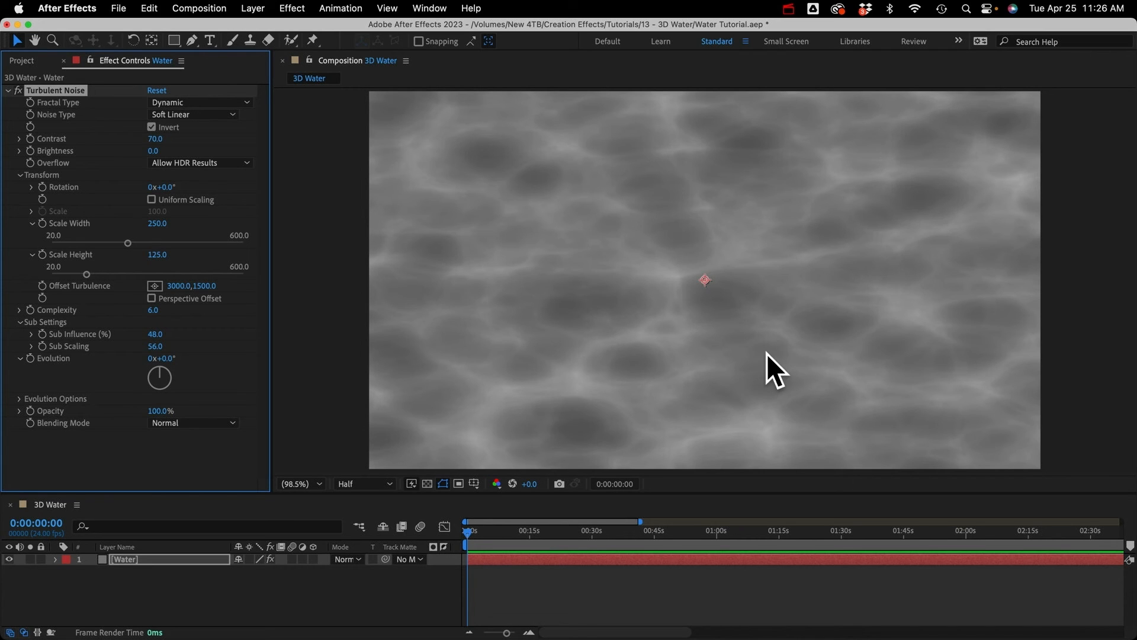
click(8, 89)
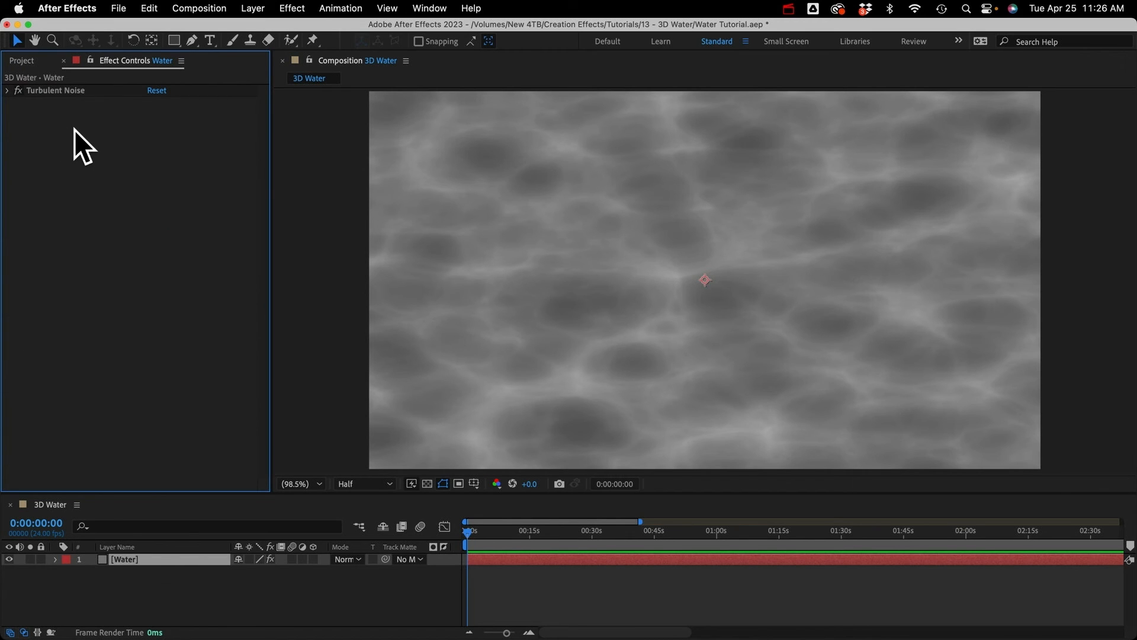
Step: Apply the CC Ball Action simulation effect to the Water layer
click(158, 559)
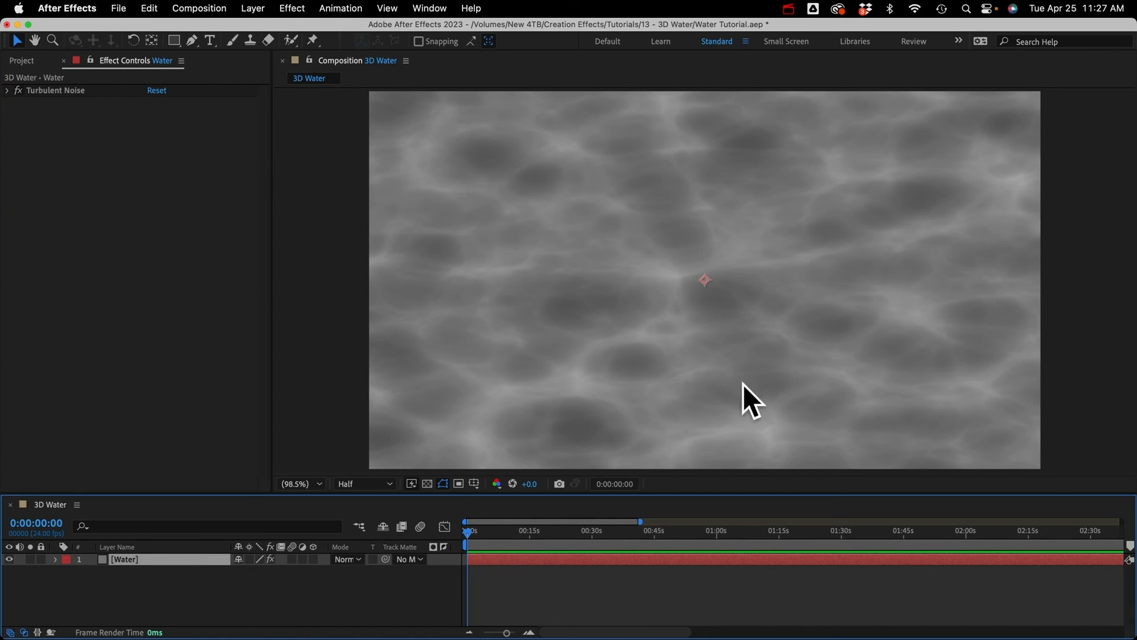
click(306, 6)
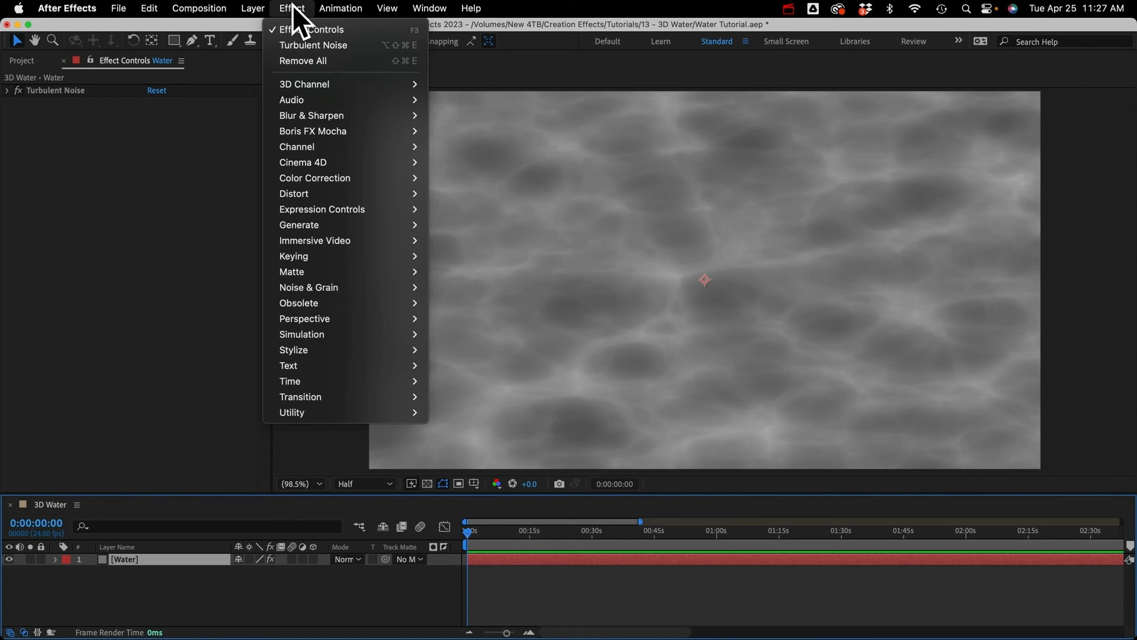
mouse_move(303, 267)
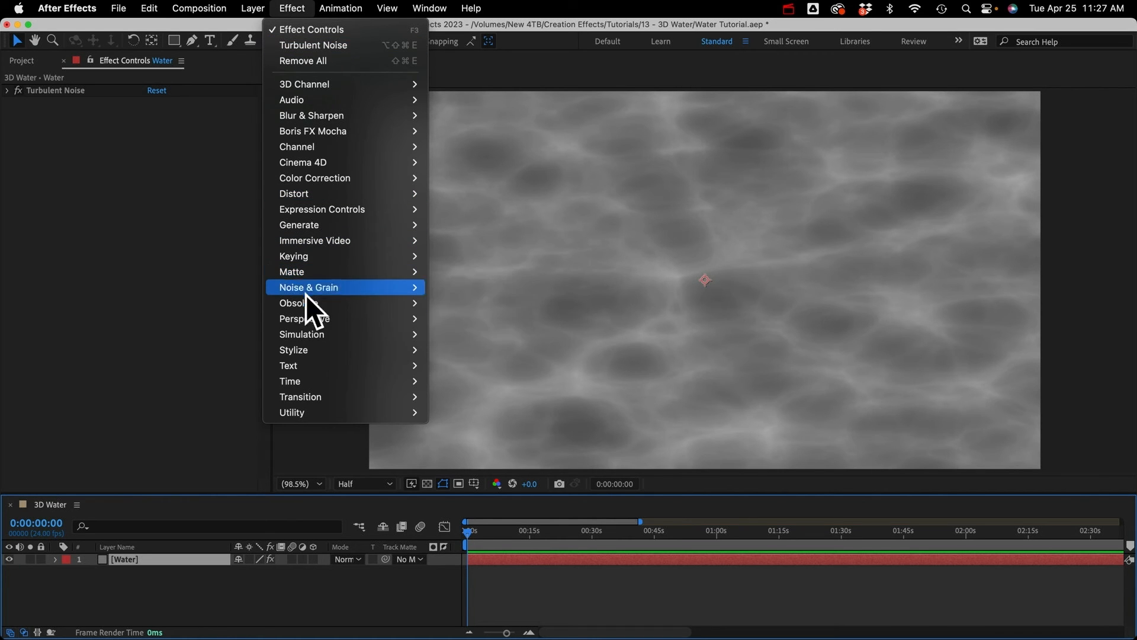
mouse_move(295, 335)
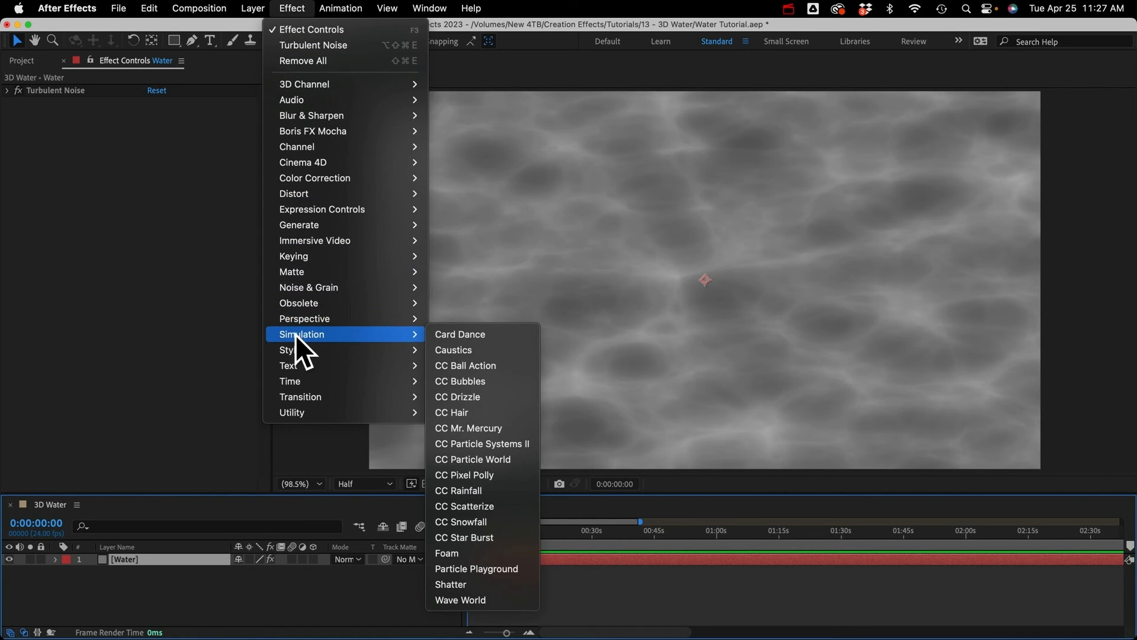
click(487, 364)
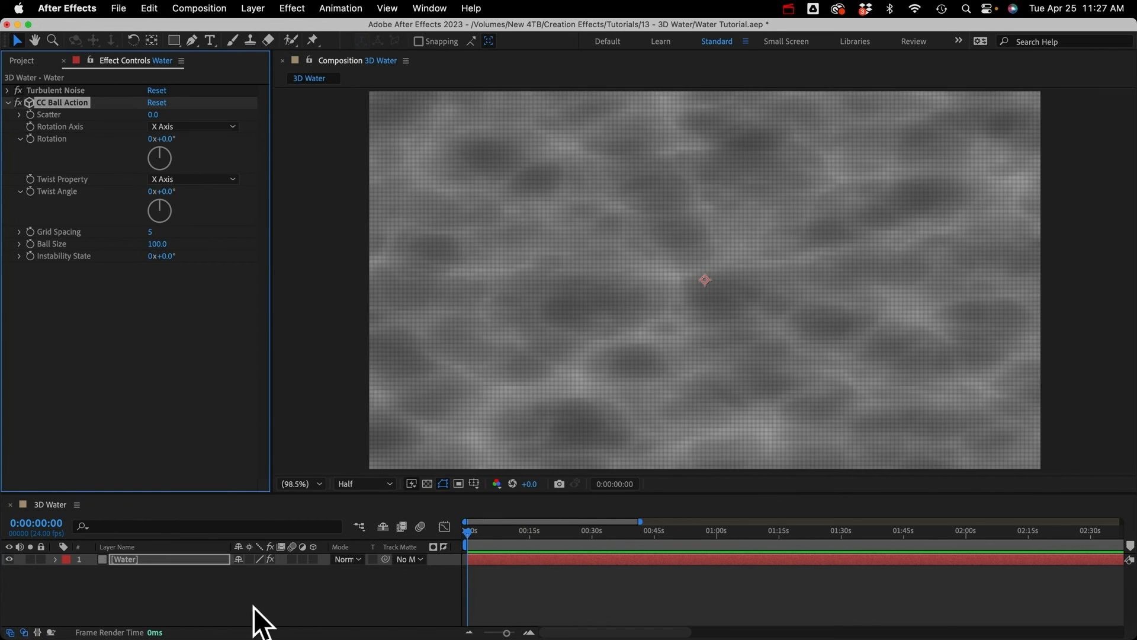
Step: Scale the Water layer down to 29%
key(s)
click(273, 574)
drag(273, 574, 226, 567)
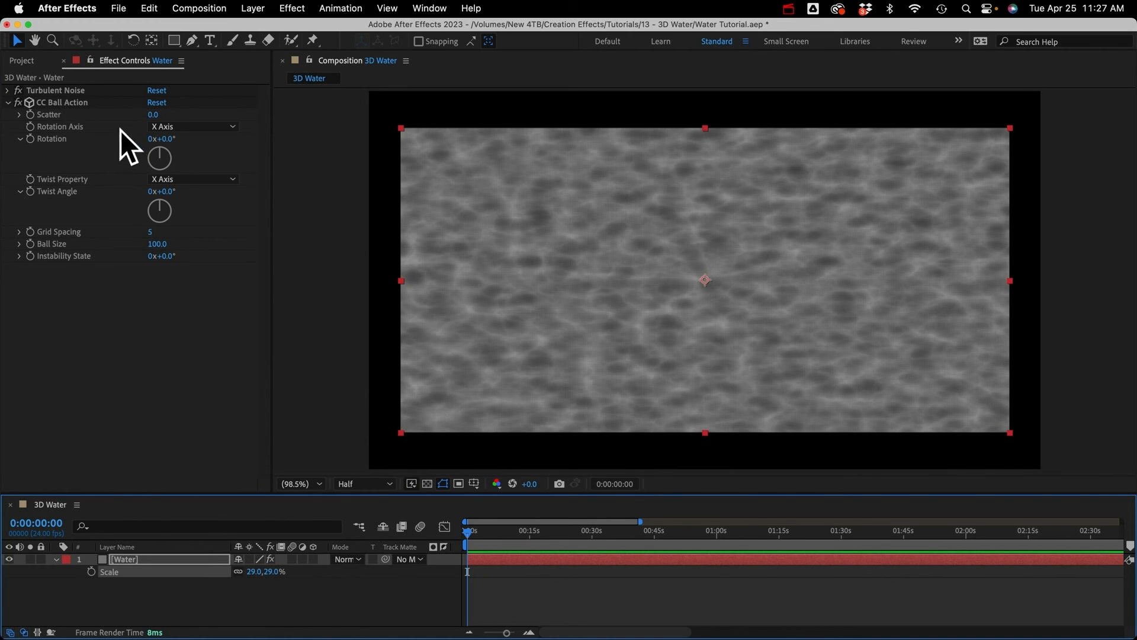
Step: Try CC Ball Action on the Water layer with Scatter 2 and Grid Spacing 20, and return Scatter to 0
drag(156, 119, 159, 124)
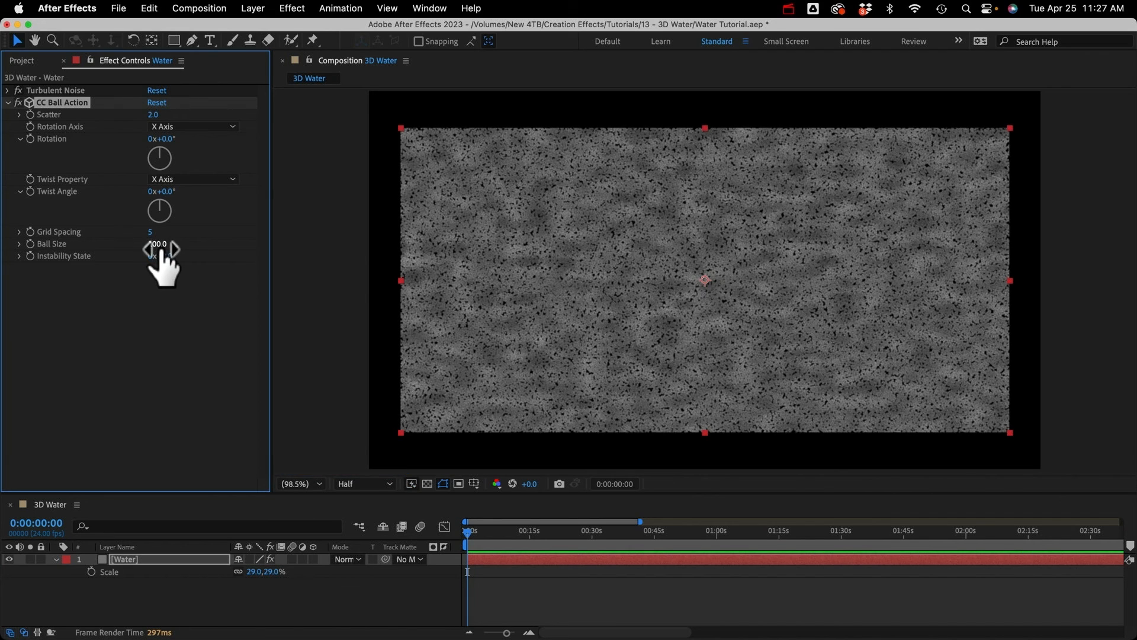
mouse_move(153, 236)
mouse_down()
mouse_move(178, 236)
mouse_move(162, 286)
mouse_move(158, 236)
mouse_up()
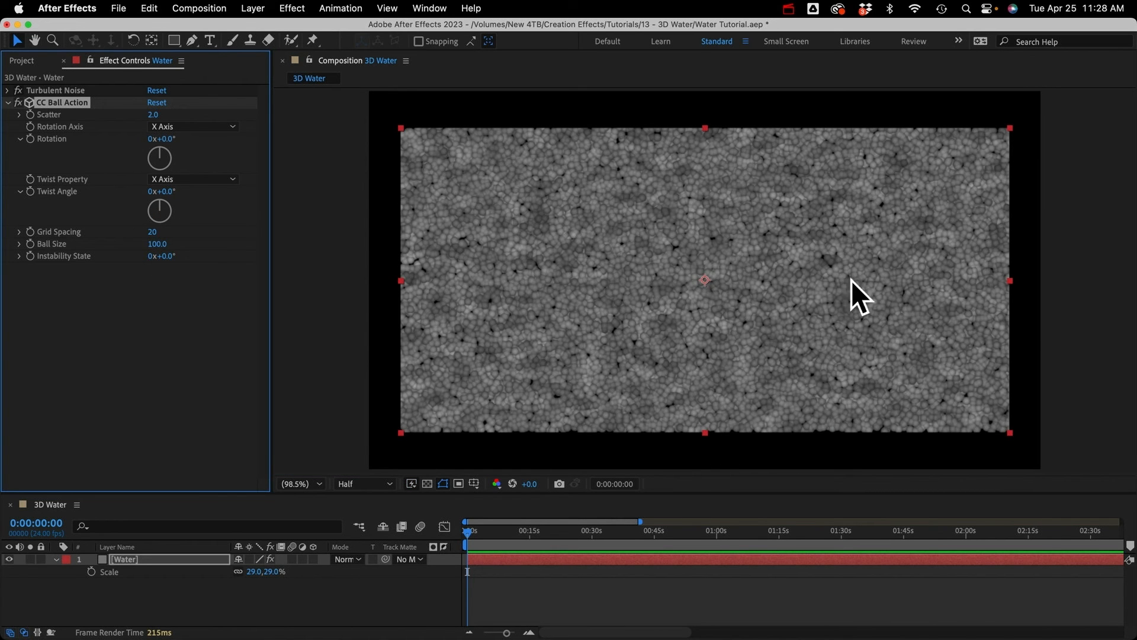
click(153, 115)
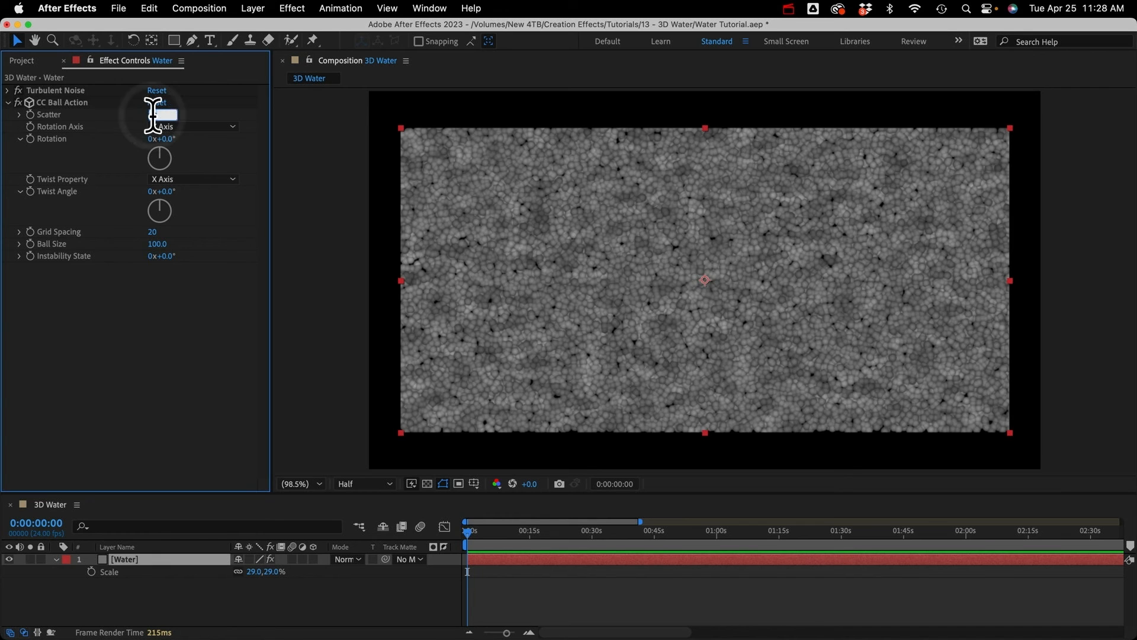
text(0)
key(Return)
Step: Try a CC Ball Action Rotation of 117° and Twist Angle of 1x+342°, and reset the effect
drag(162, 145, 262, 151)
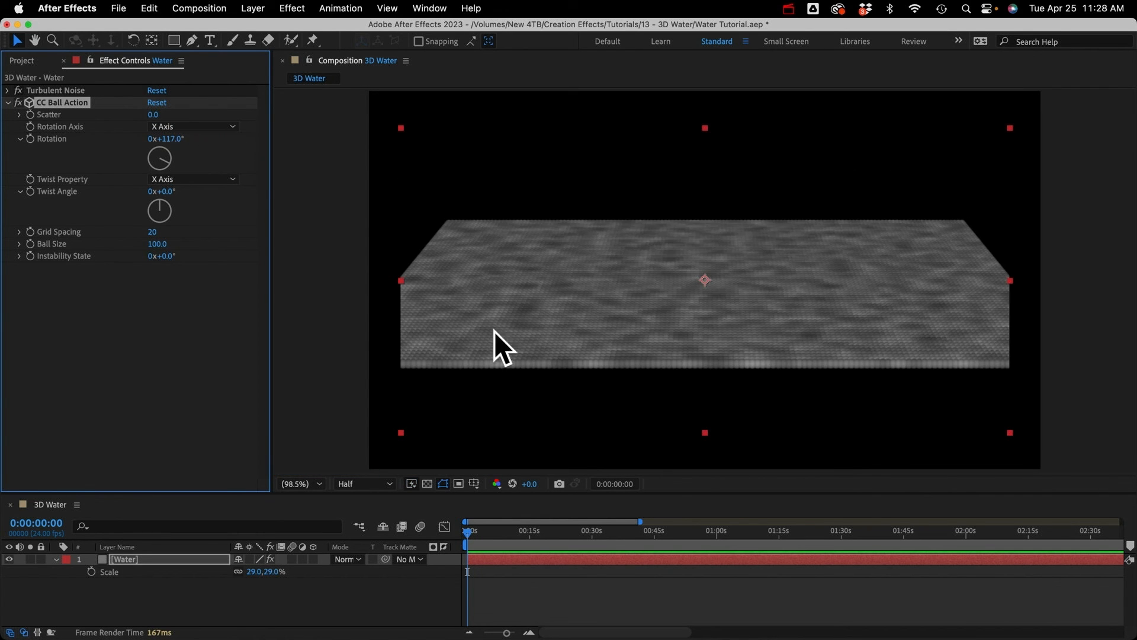
drag(167, 198, 645, 178)
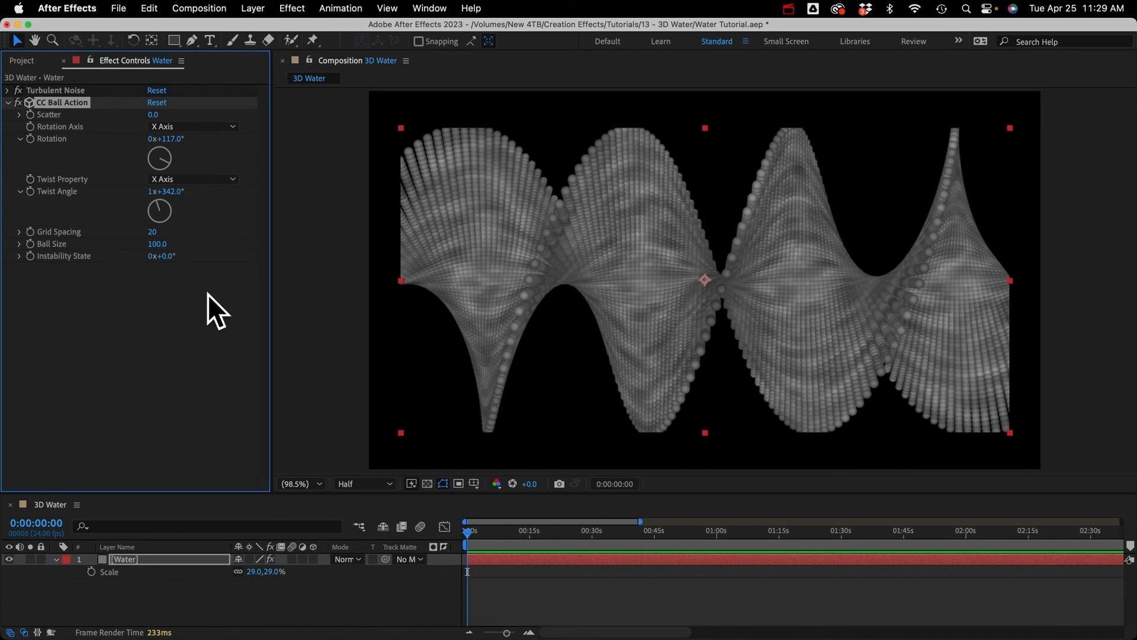
click(157, 102)
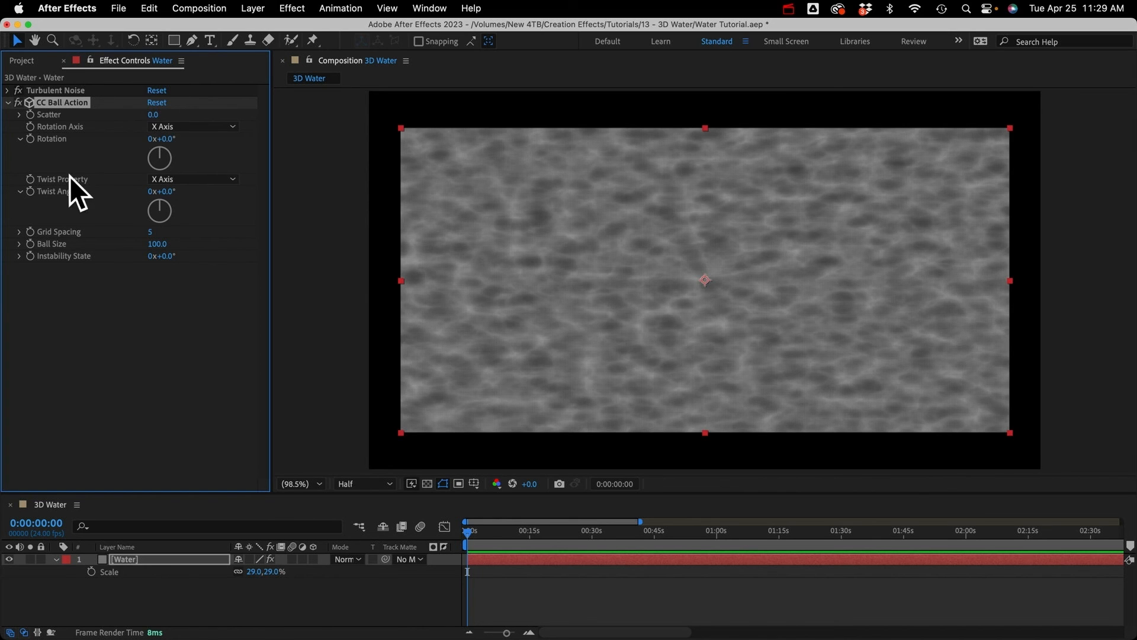
Step: Set the CC Ball Action Twist Property to Brightness, with Rotation at 106° and Twist Angle at 59°
click(187, 180)
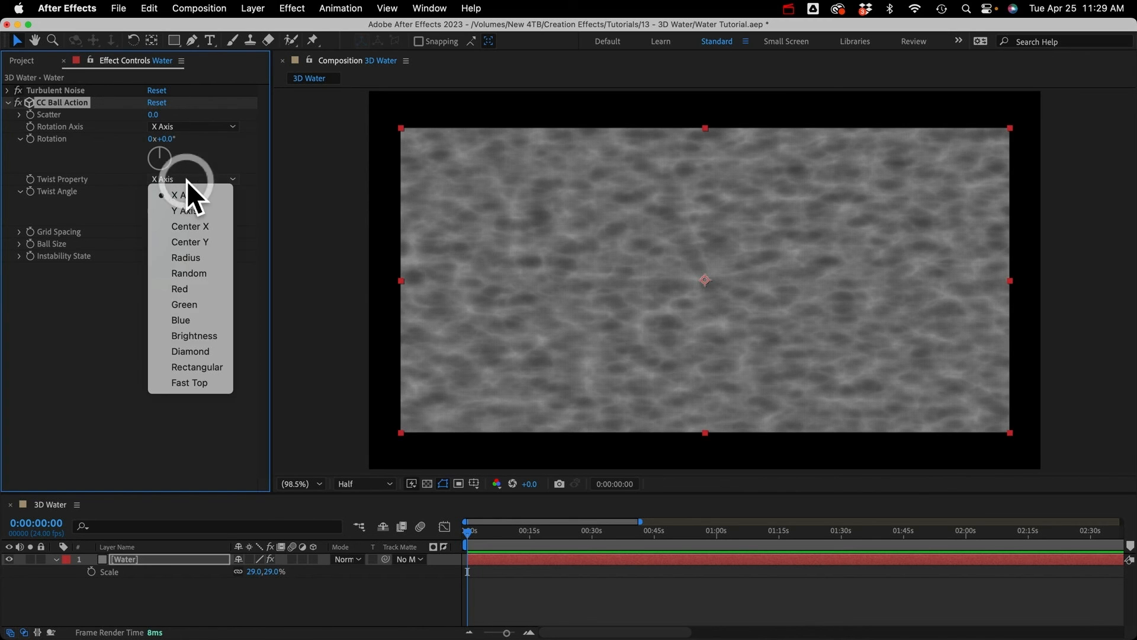
click(203, 336)
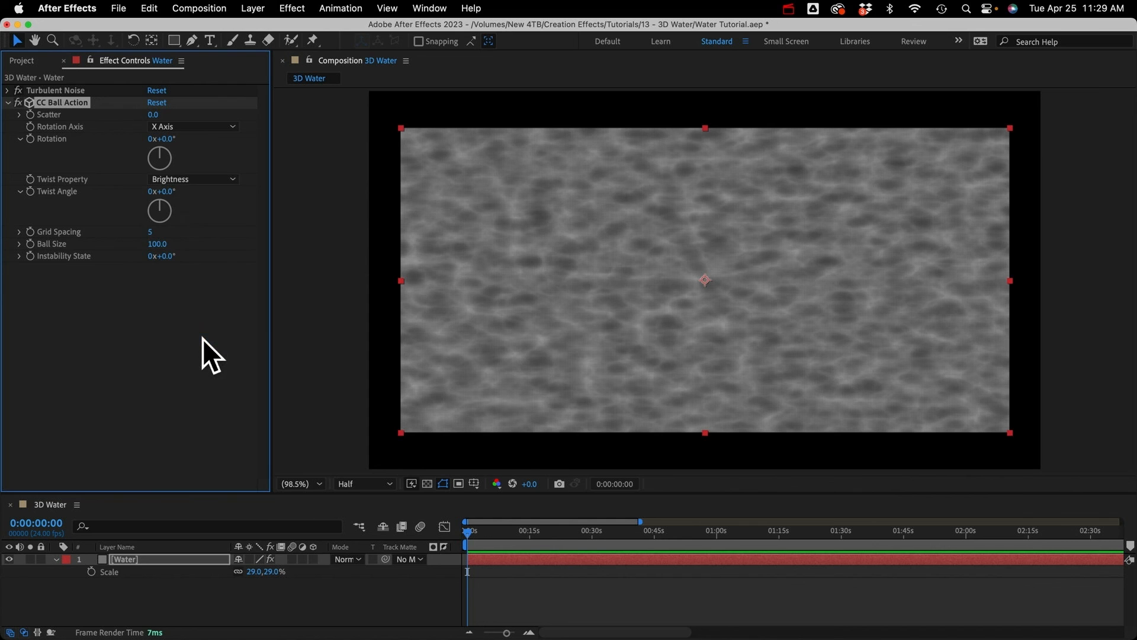
drag(166, 139, 243, 138)
drag(169, 191, 208, 191)
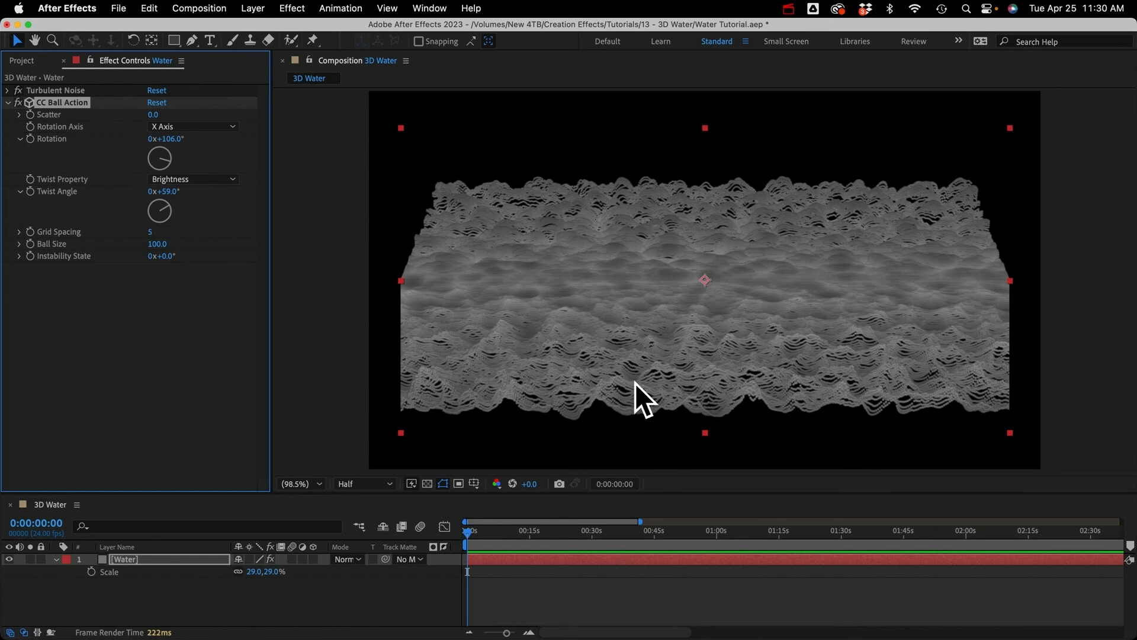
Step: Add a new two-node camera with the 50mm preset to the composition
click(243, 5)
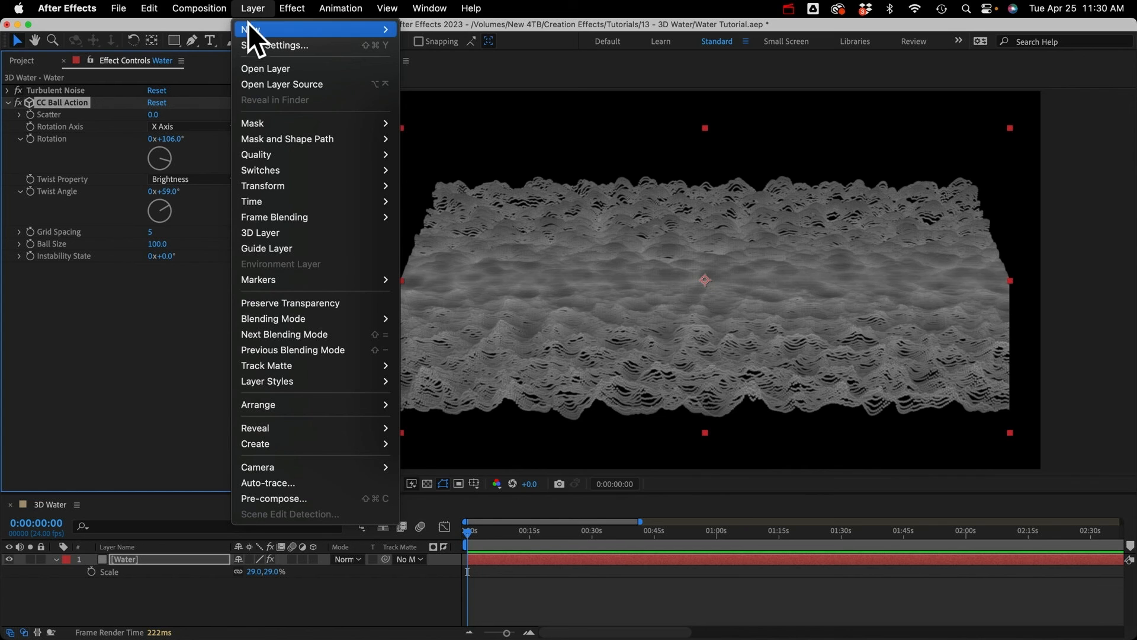
mouse_move(261, 29)
click(423, 75)
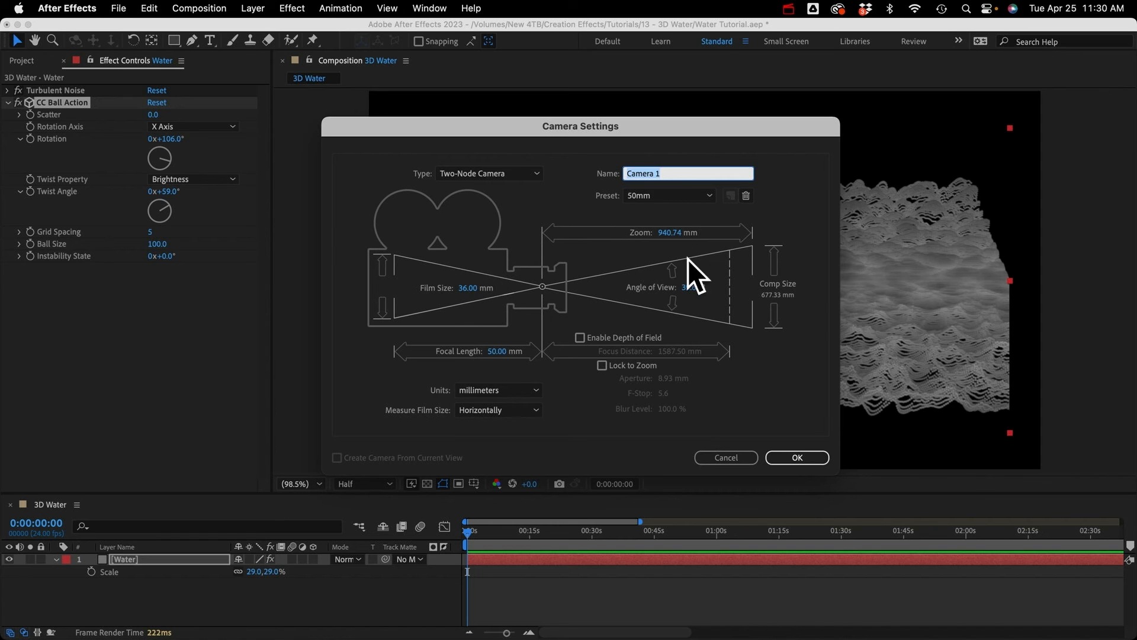
click(813, 456)
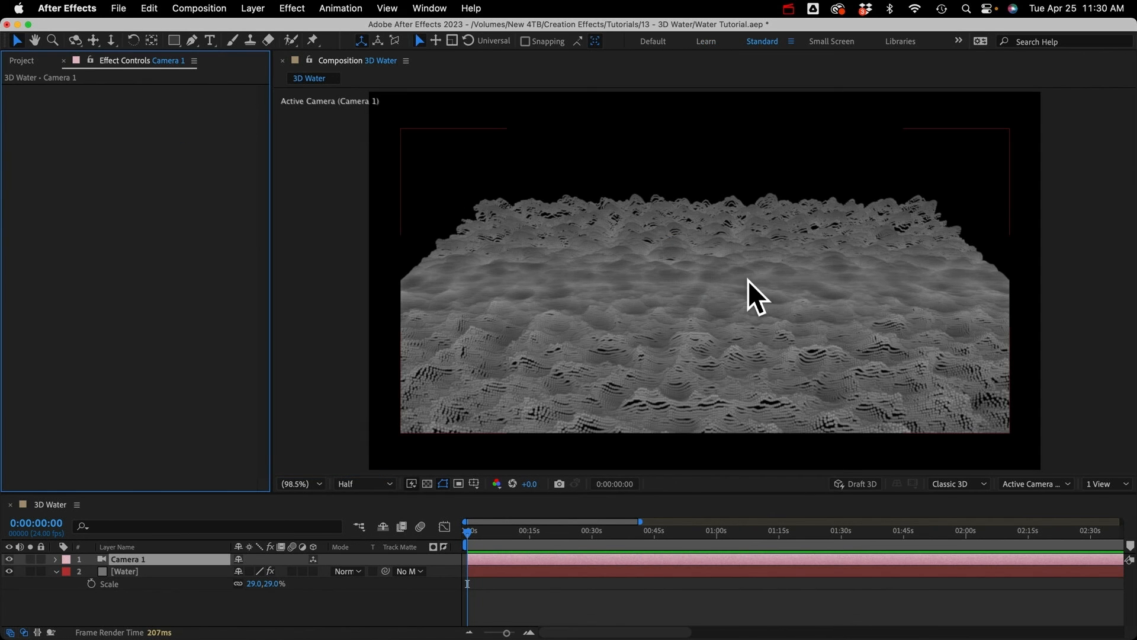
Step: Orbit and dolly the camera around the displaced surface to examine it from the side
key(c)
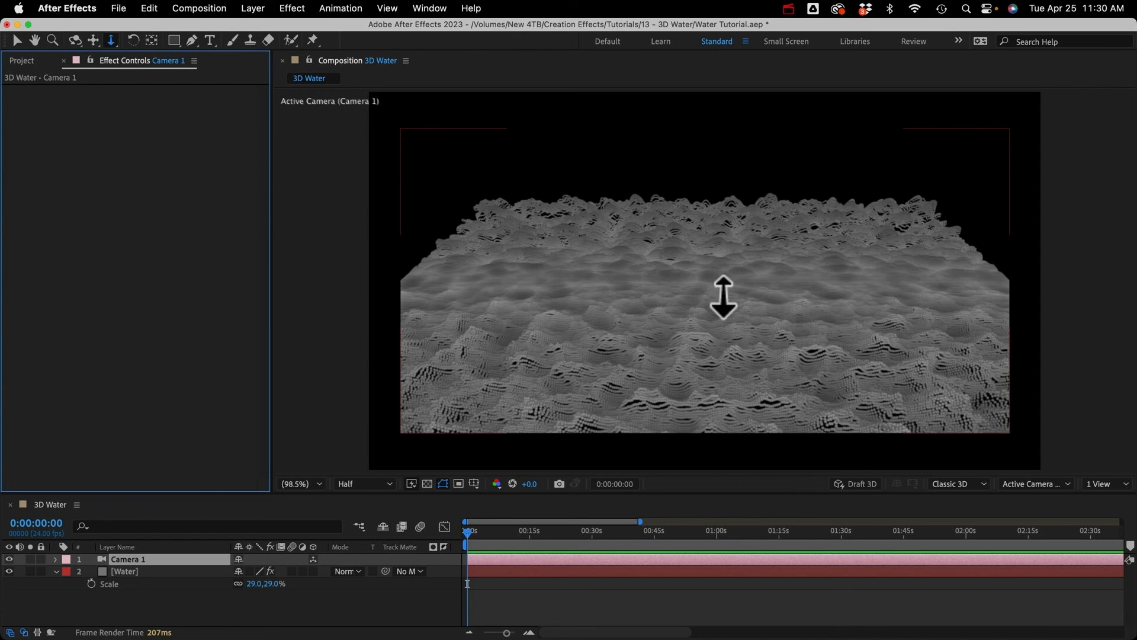
key(c)
click(809, 290)
drag(808, 289, 701, 286)
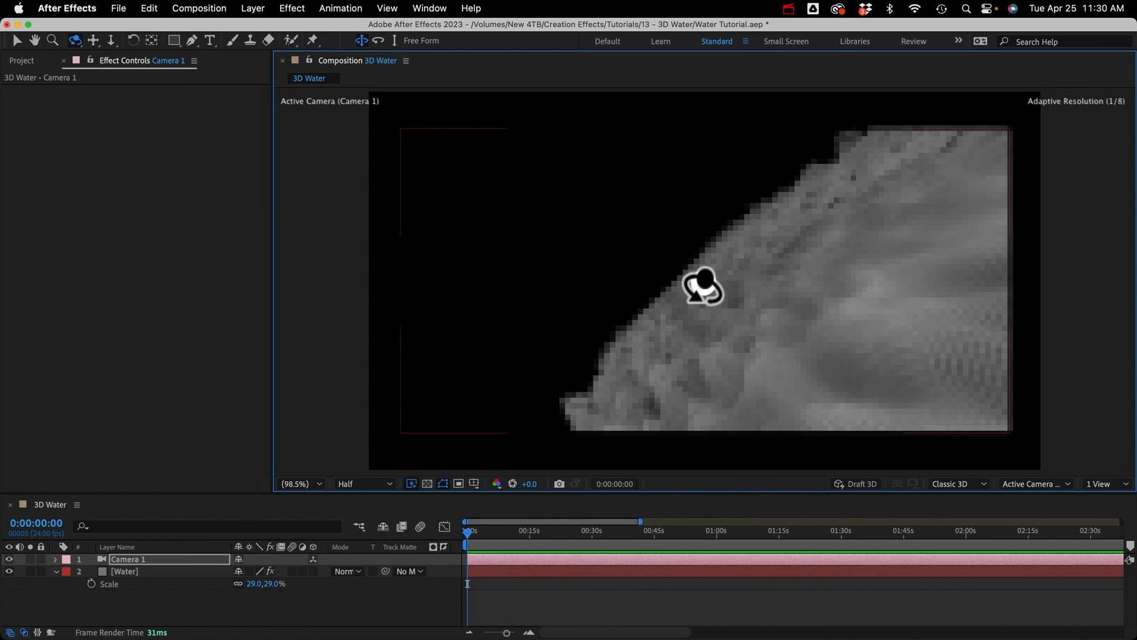
key(c)
key(c)
drag(775, 261, 830, 297)
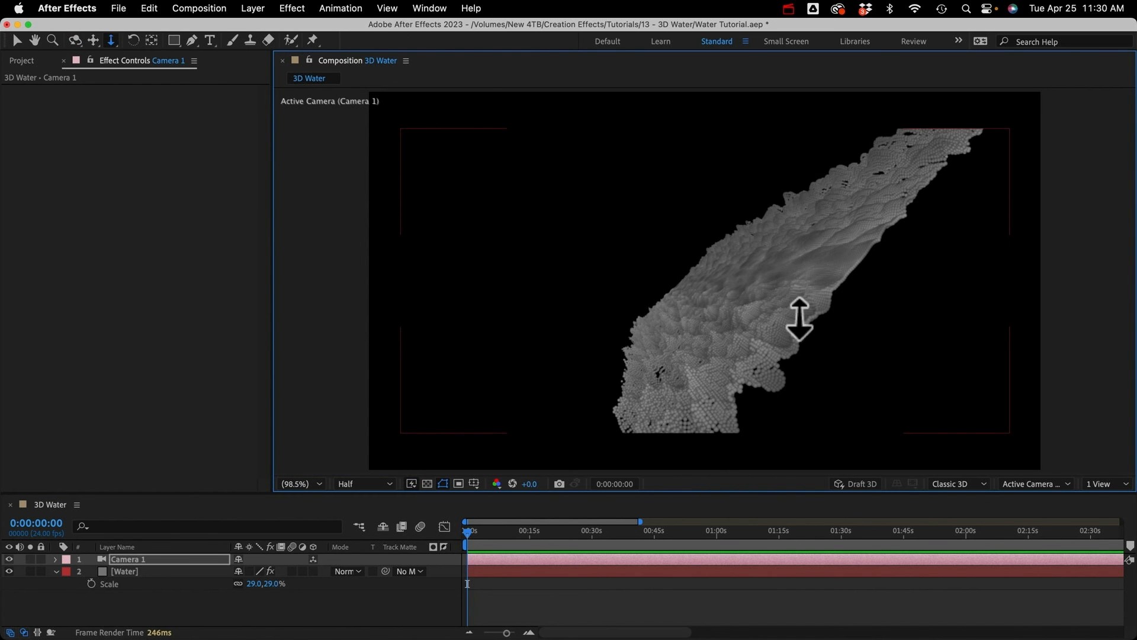
drag(746, 362, 764, 388)
Step: Try a CC Ball Action Twist Angle of 1x+9°, Grid Spacing 10 and Ball Size 125 on the Water layer, orbiting to inspect the balls
click(122, 571)
drag(167, 203, 185, 147)
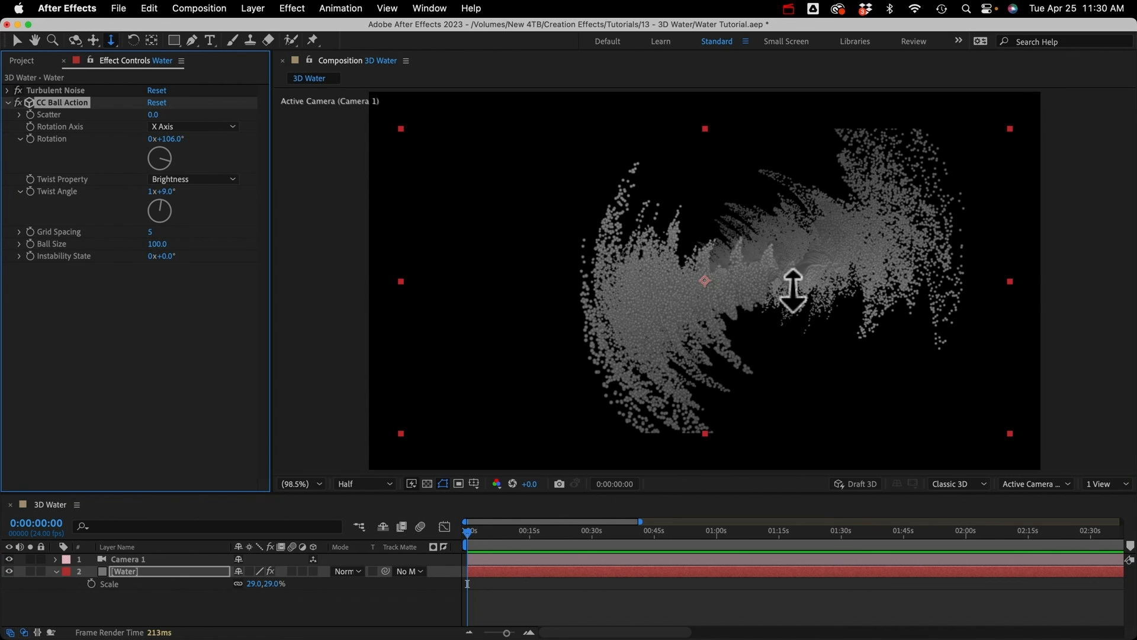
key(c)
drag(748, 320, 778, 287)
drag(150, 232, 178, 243)
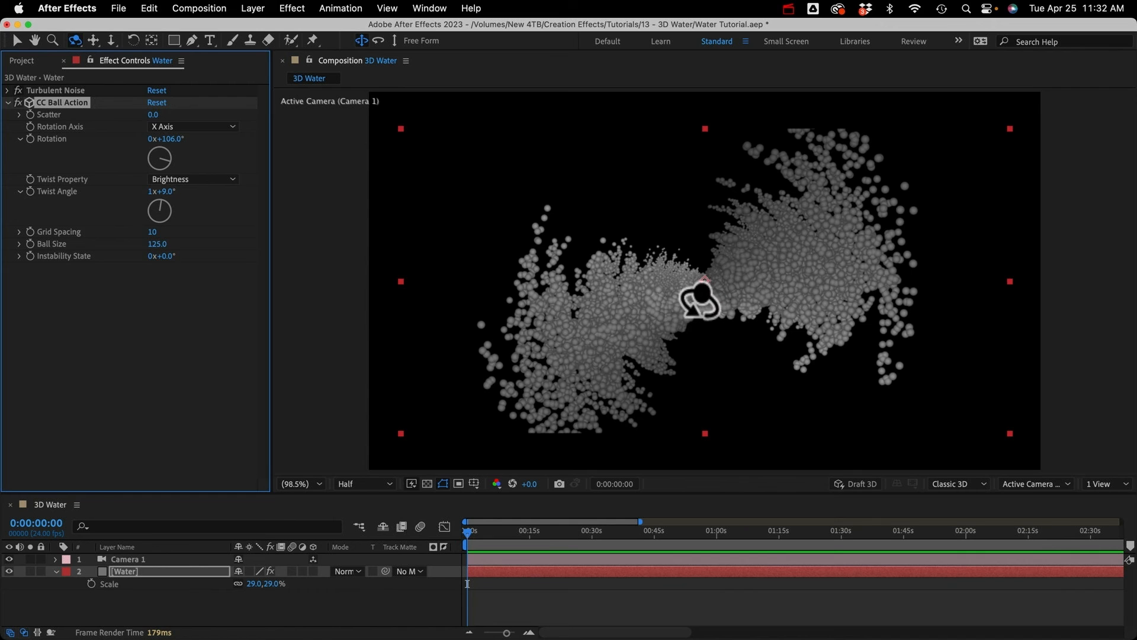
drag(698, 294, 517, 354)
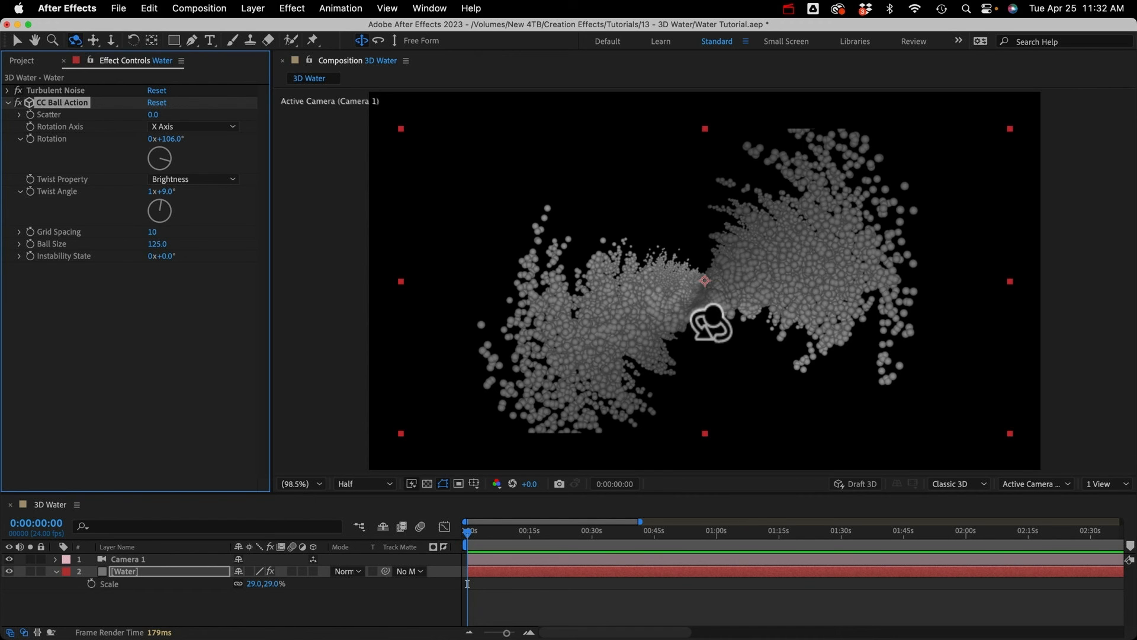
Step: Reset CC Ball Action and set its Rotation to -90°, Twist Angle to 2° and Twist Property to Brightness
click(157, 104)
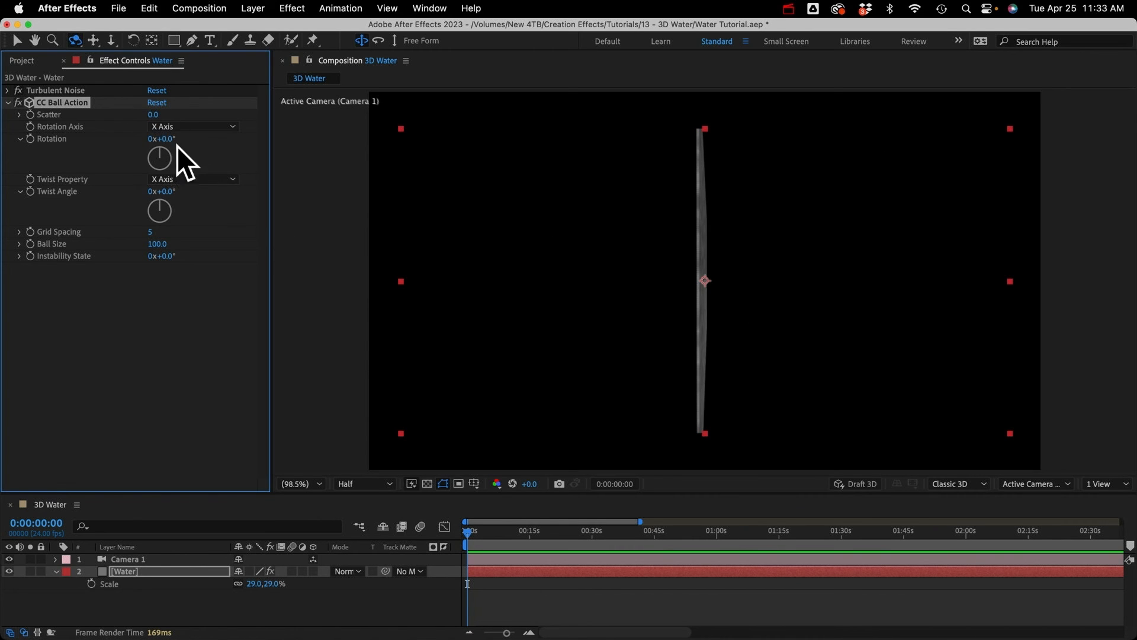
drag(163, 139, 119, 154)
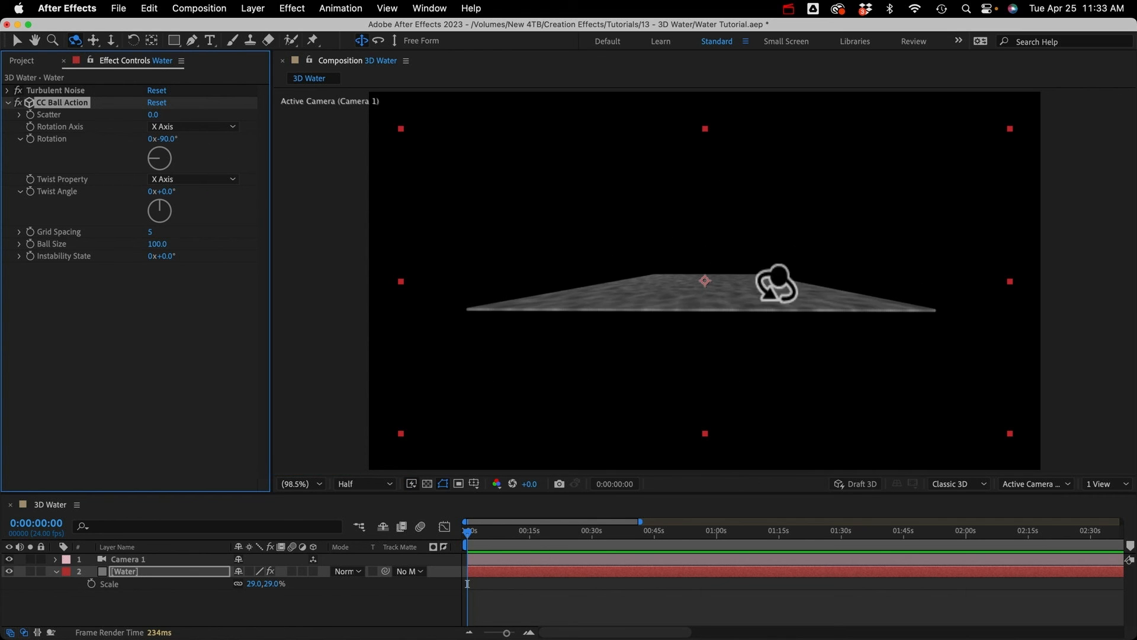
click(166, 192)
text(2)
key(Return)
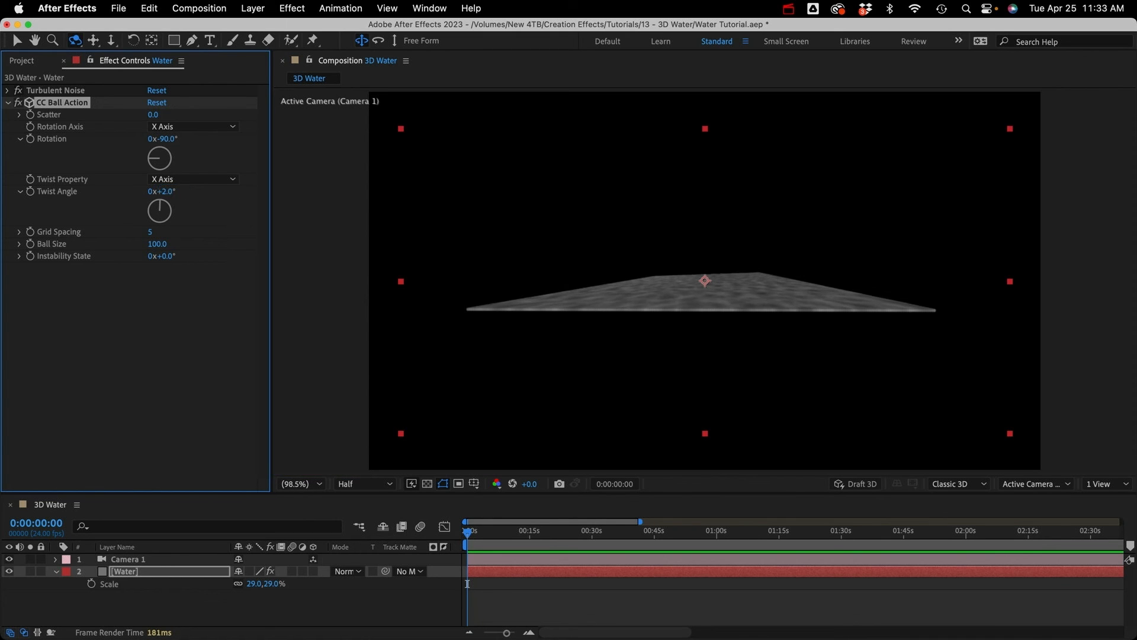
click(208, 179)
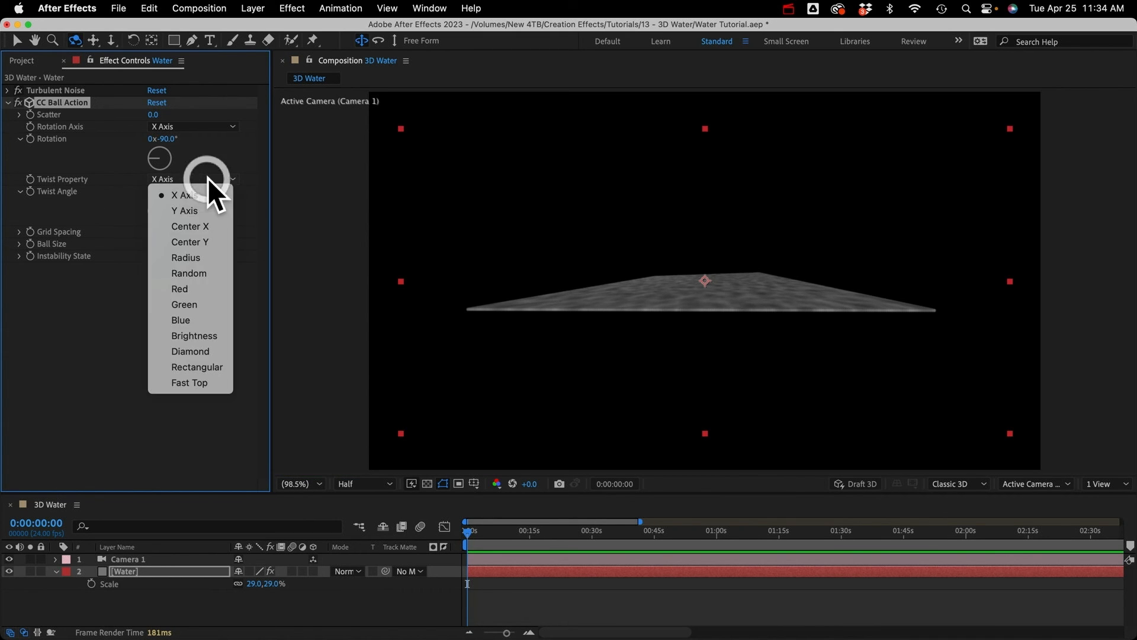
click(196, 337)
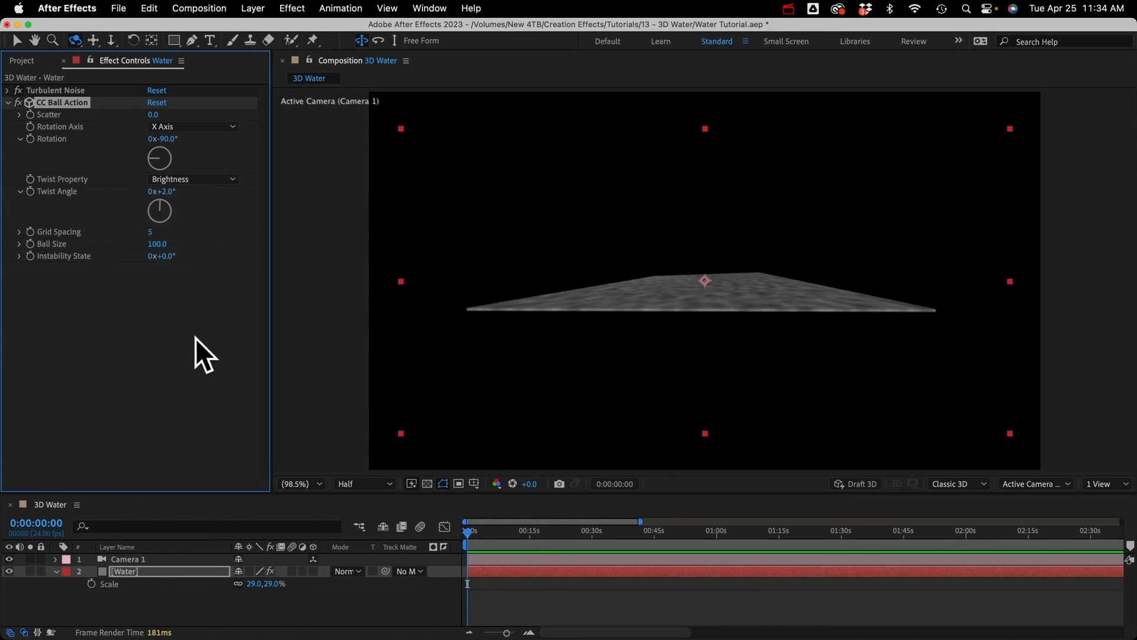
Step: Reset the transform of the Camera 1 layer
click(56, 559)
click(243, 572)
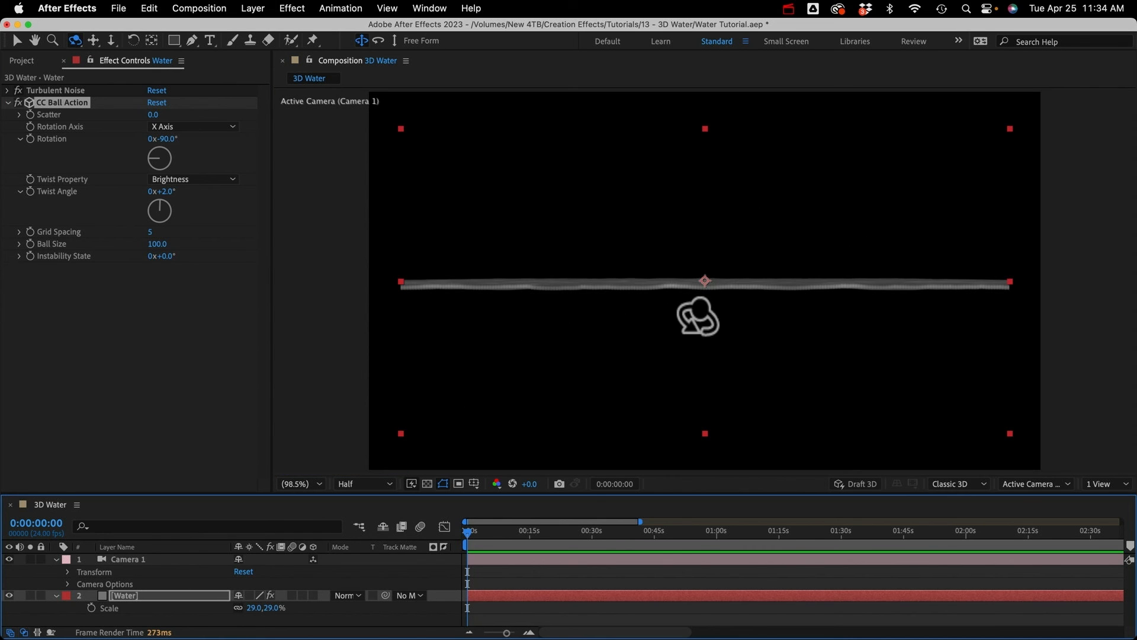
Step: Set the Water layer's Scale to 100% and its CC Ball Action Rotation to -83°
click(123, 593)
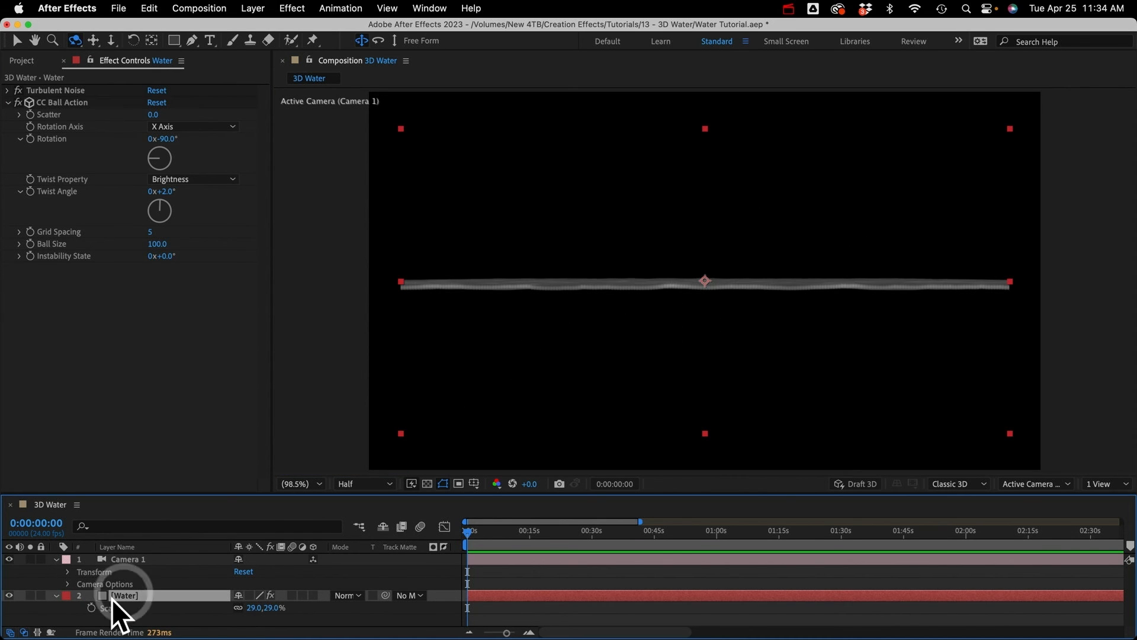
click(253, 608)
text(100)
key(Tab)
text(100)
key(Return)
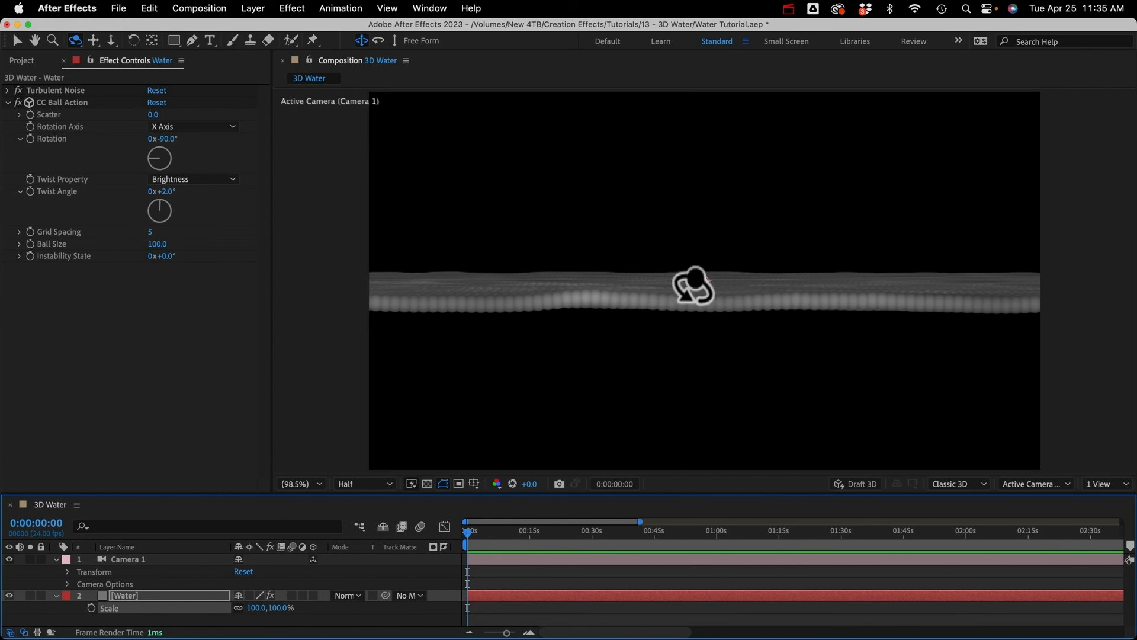
drag(170, 141, 173, 143)
drag(170, 140, 176, 141)
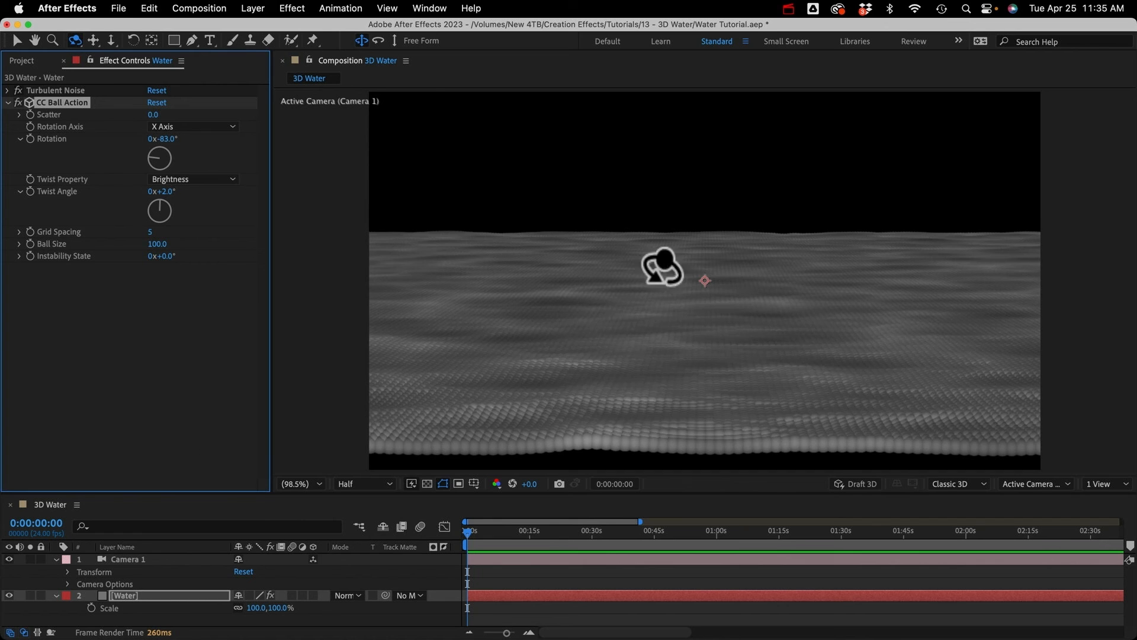
Step: Apply the Linear Wipe effect to the Water layer and place it above Turbulent Noise in the effect order
click(295, 8)
mouse_move(307, 397)
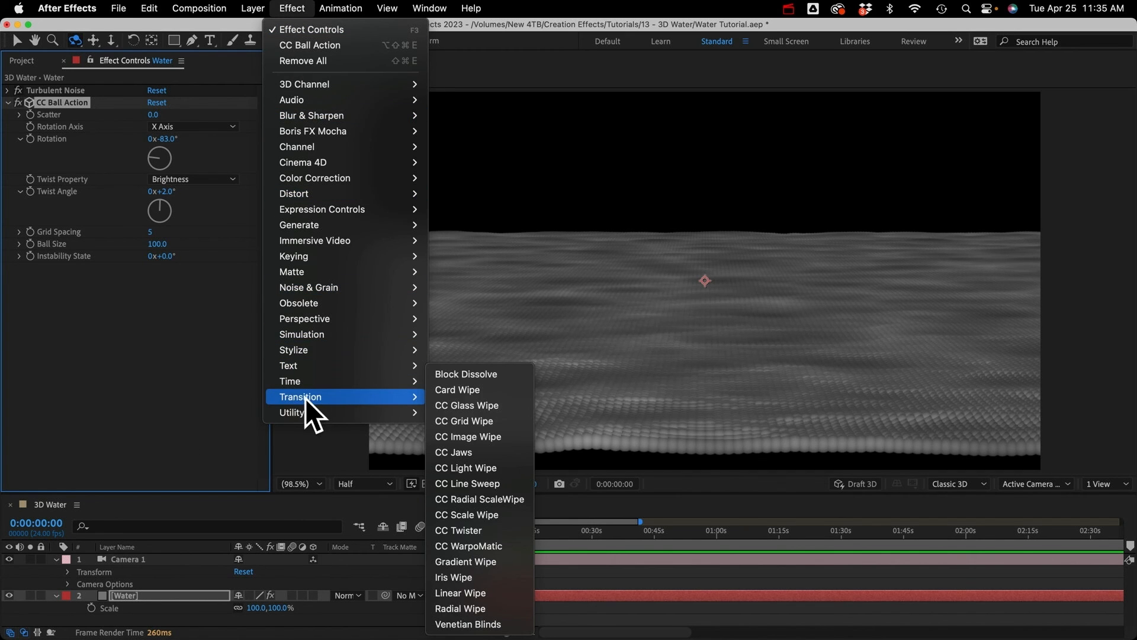
click(460, 593)
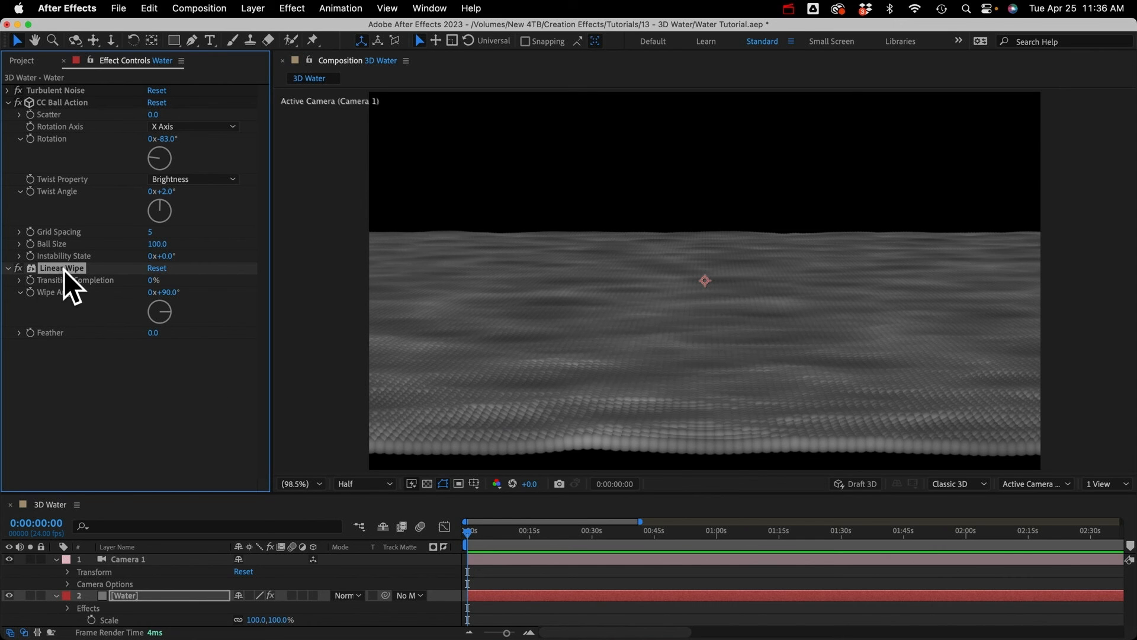
drag(63, 269, 43, 88)
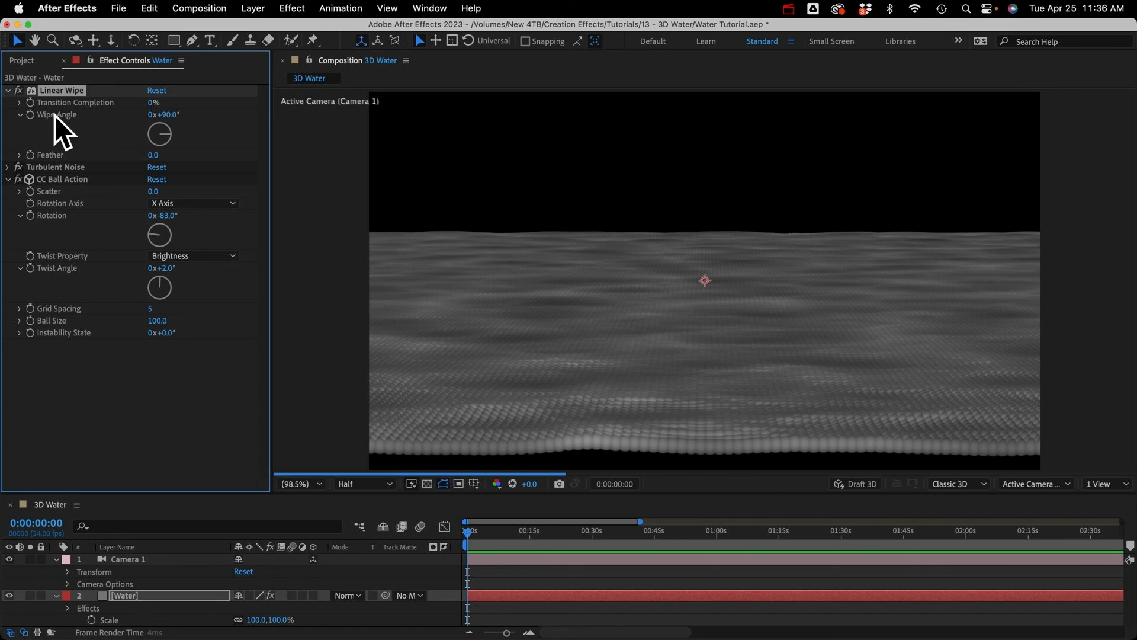
Step: Set the Linear Wipe's Wipe Angle to 180° and Transition Completion to 48%
click(172, 115)
text(180)
key(Return)
drag(154, 103, 182, 102)
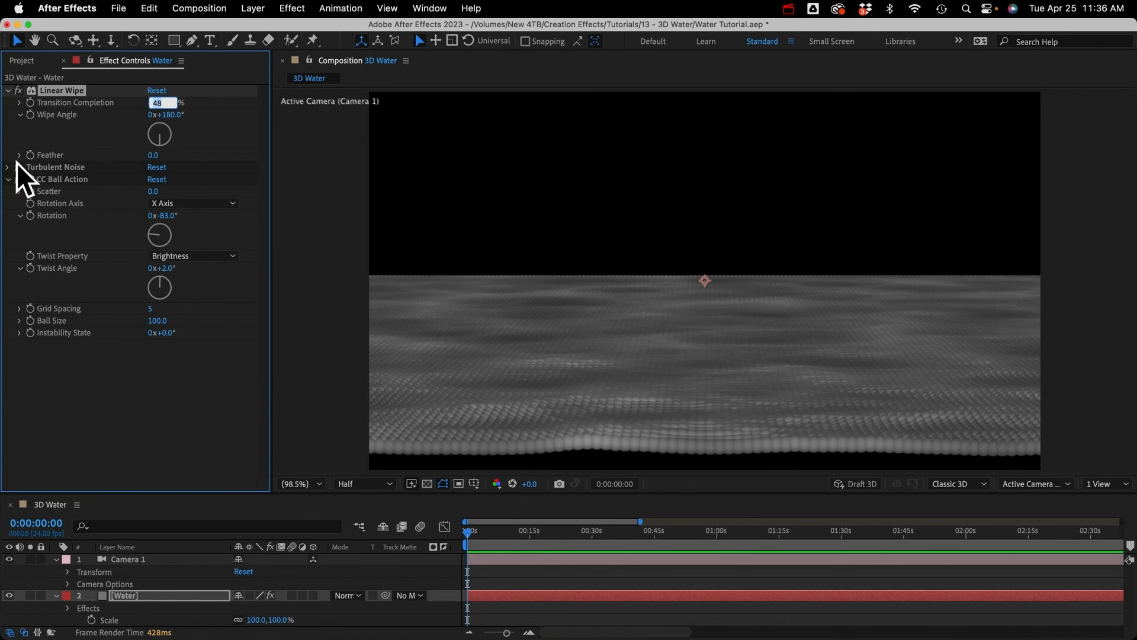
click(7, 90)
click(95, 382)
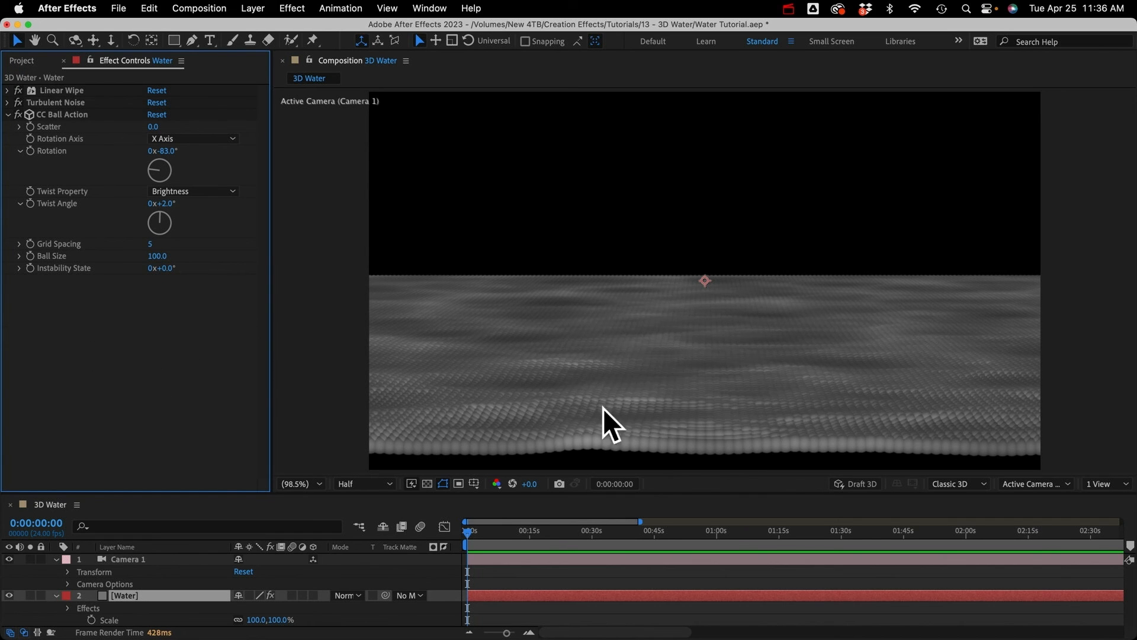
Step: Try a Turbulent Noise Offset Turbulence of 3000, 1801 and an Evolution of 1x+1°, and undo both changes
click(7, 102)
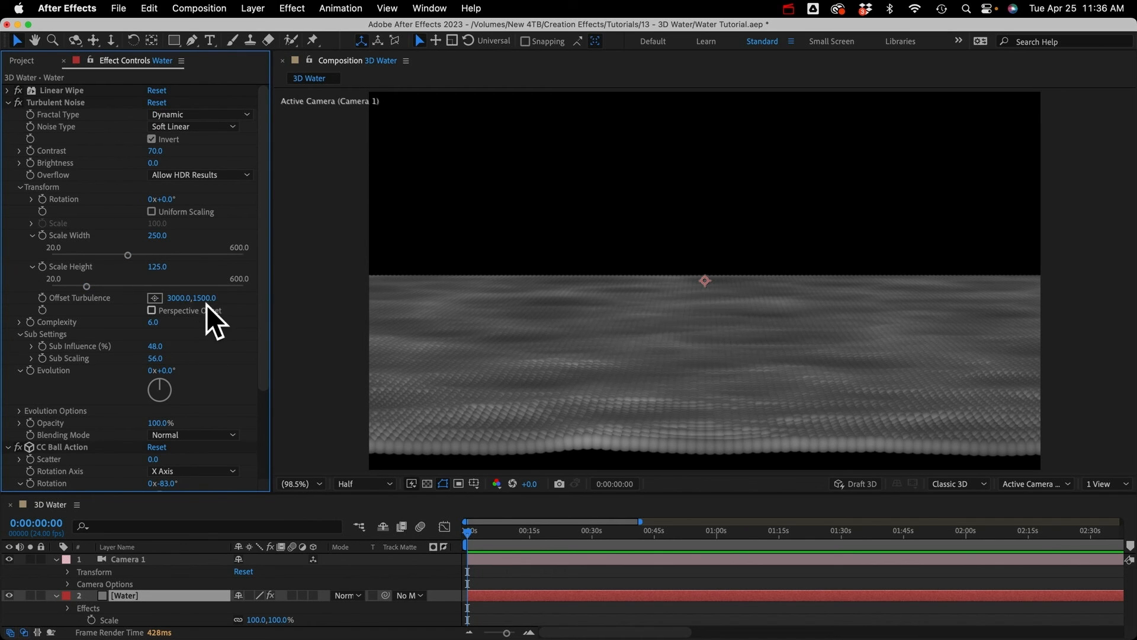
drag(205, 299, 450, 261)
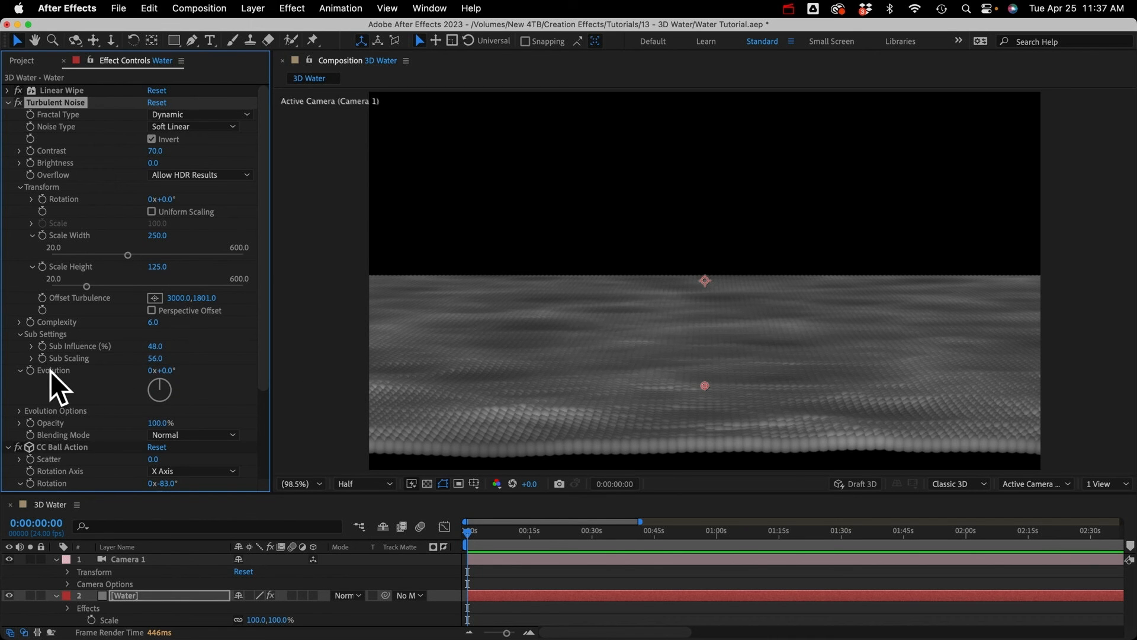
drag(165, 375, 432, 375)
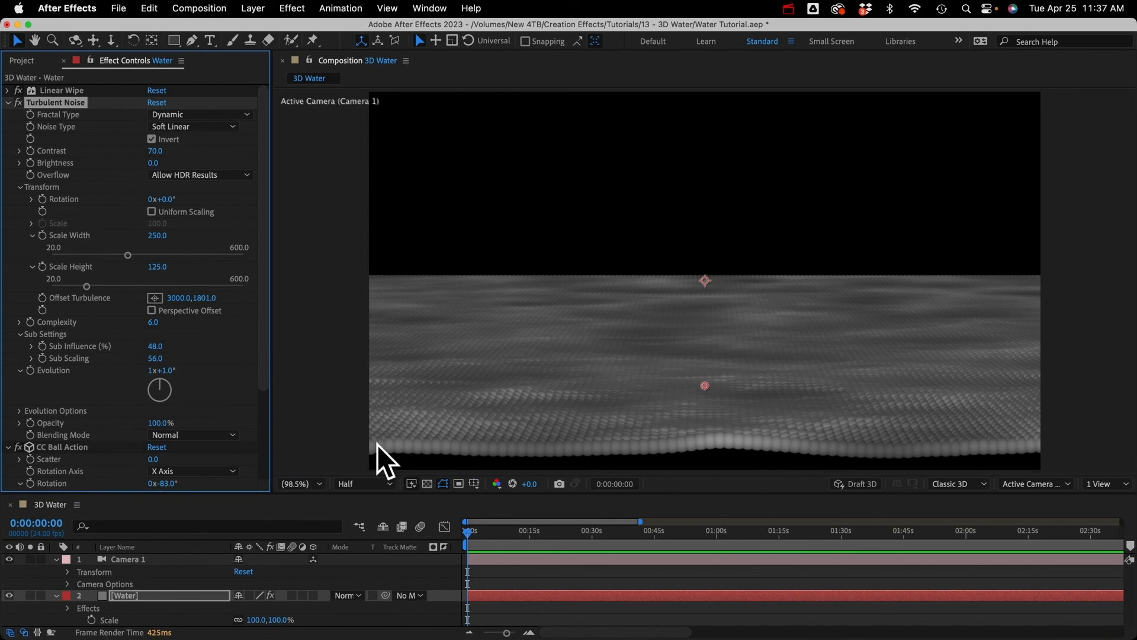
key(super+z)
key(super+z)
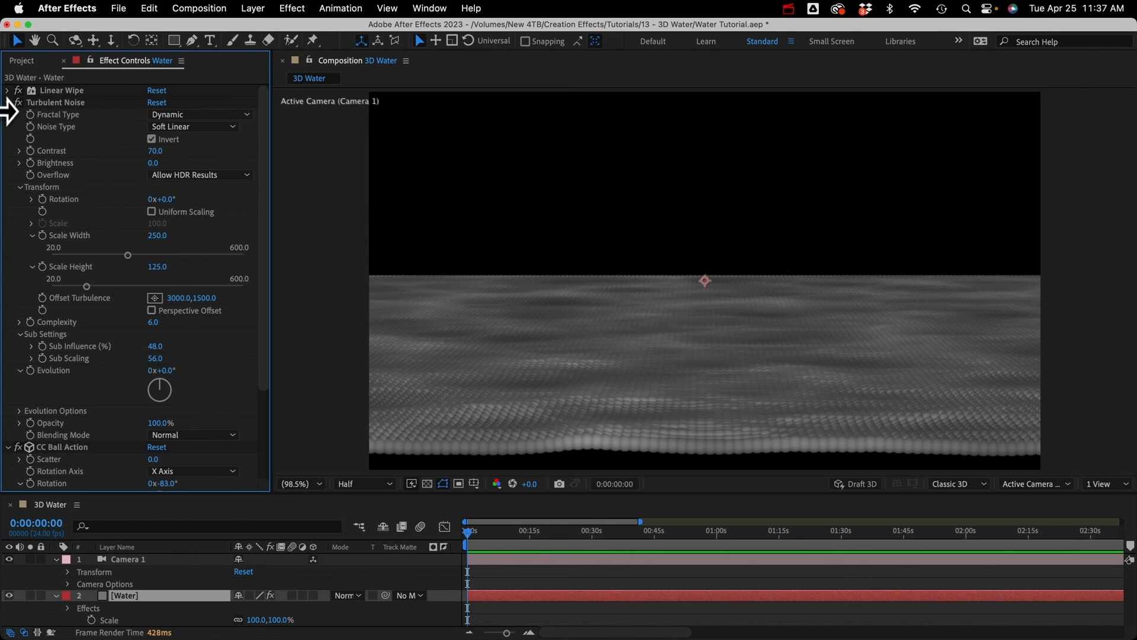
click(8, 103)
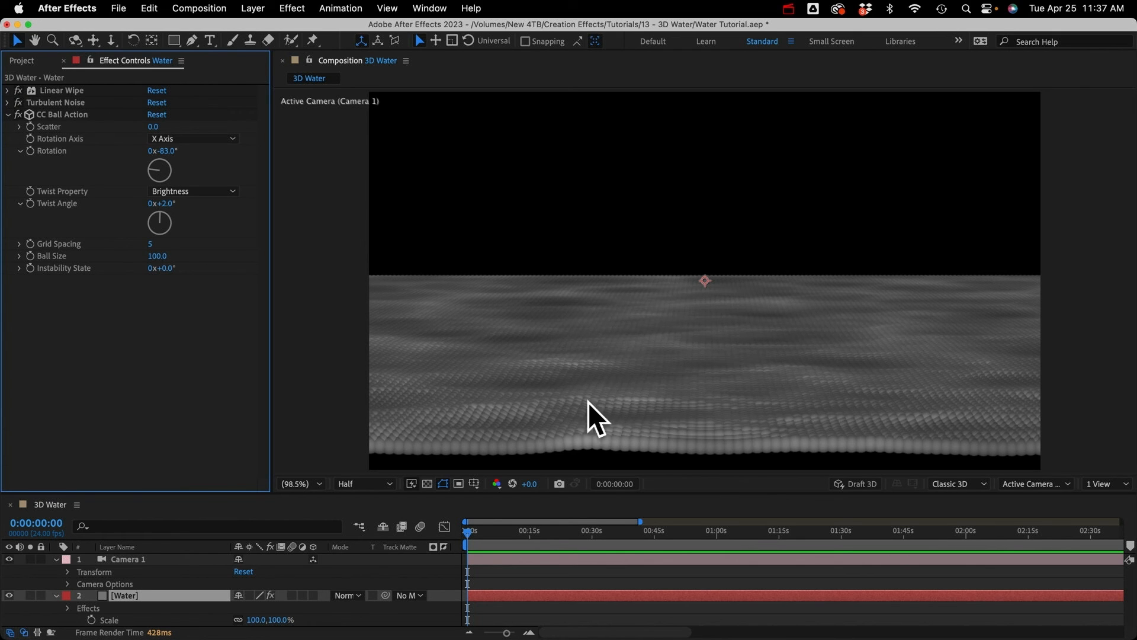
Step: Set the camera's Position to -200 in Y and -8500 in Z
click(68, 572)
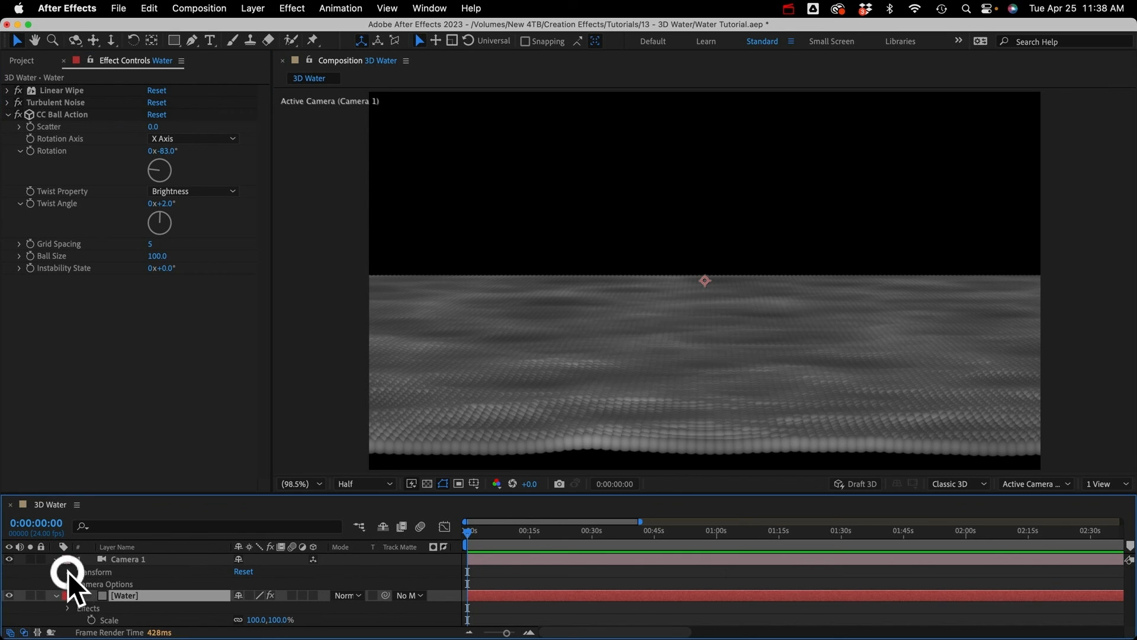
scroll(58, 597, up, 1)
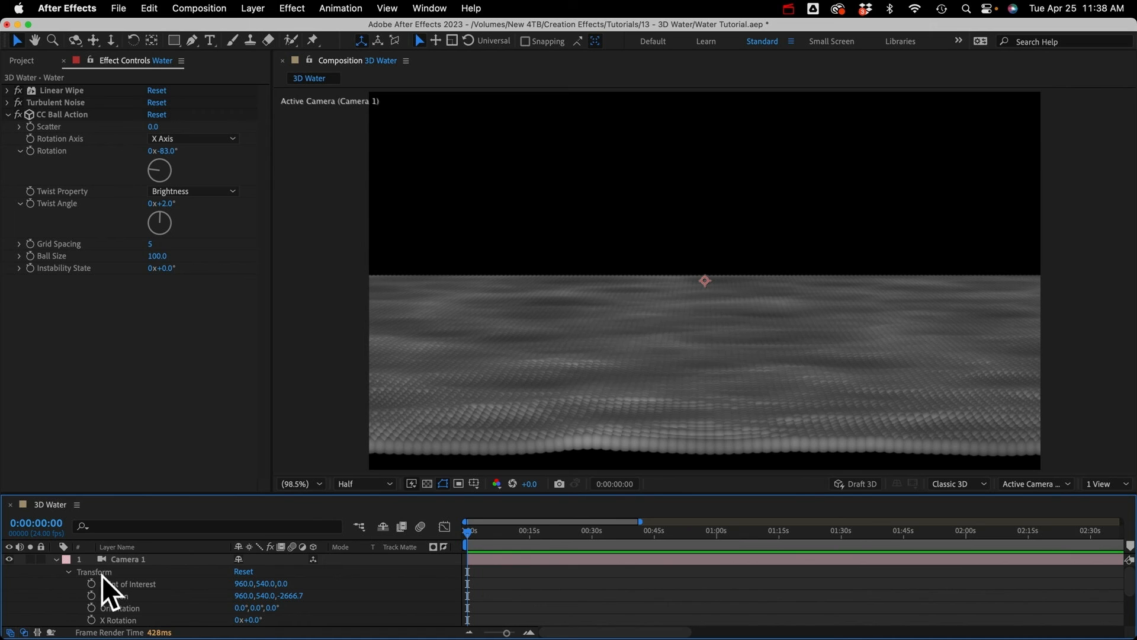
click(261, 595)
key(BackSpace)
text(-200)
key(Tab)
text(-8)
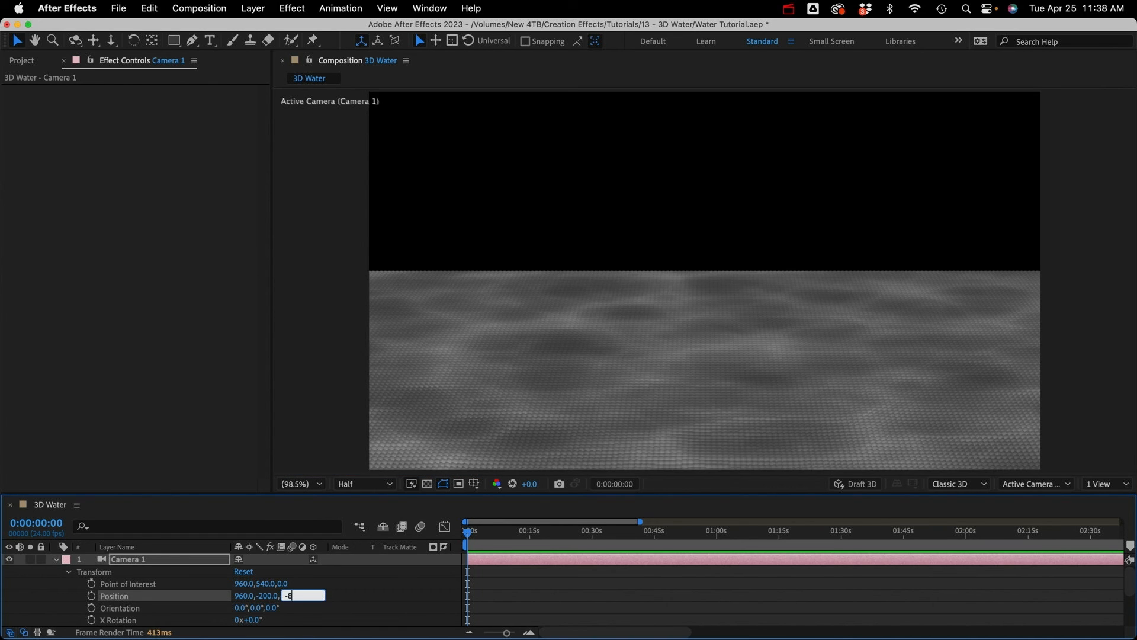
text(5000)
key(BackSpace)
key(Return)
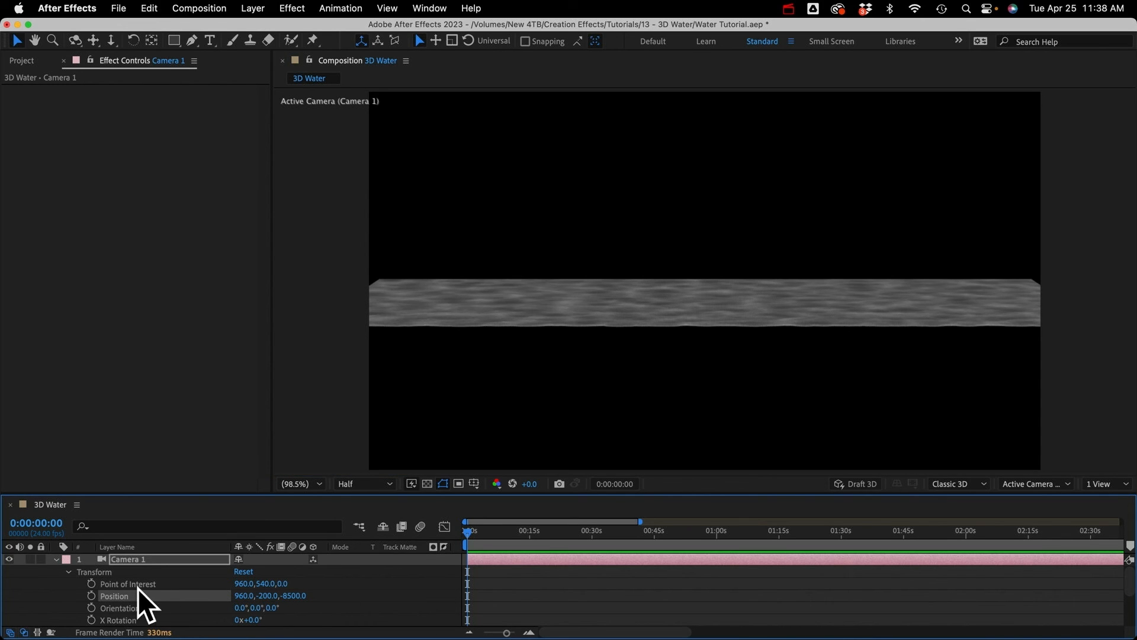
Step: Set the Y value of the camera's Point of Interest to 1000 and collapse the camera's properties
click(266, 584)
text(1000)
key(Return)
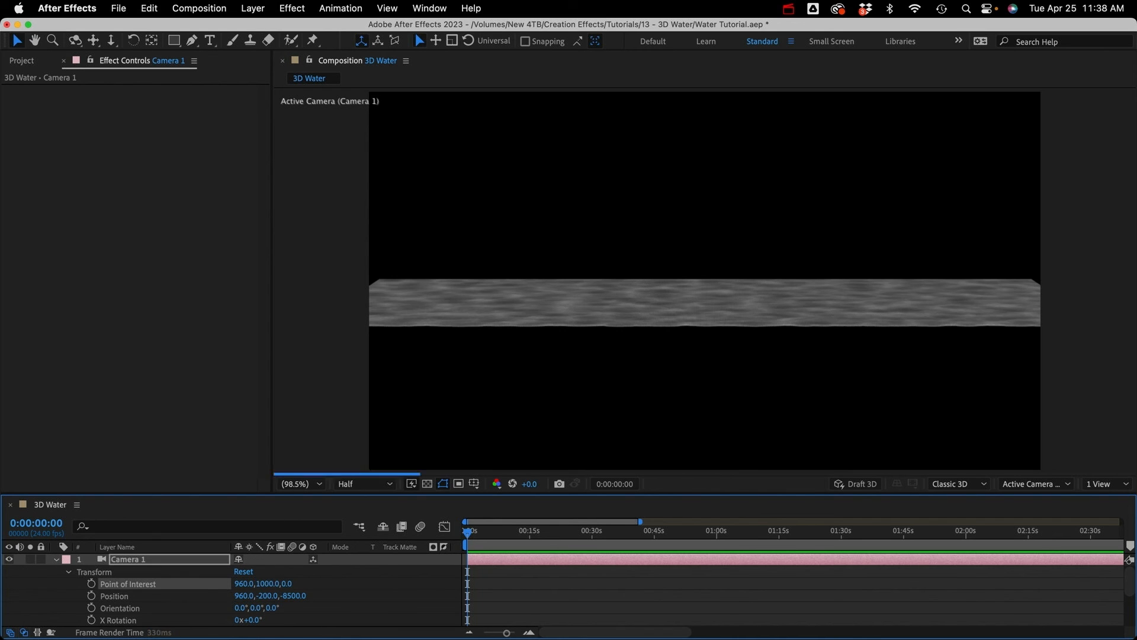
click(56, 560)
Step: Add a Transform effect to the Water layer, place it between Linear Wipe and Turbulent Noise, and collapse CC Ball Action
click(127, 572)
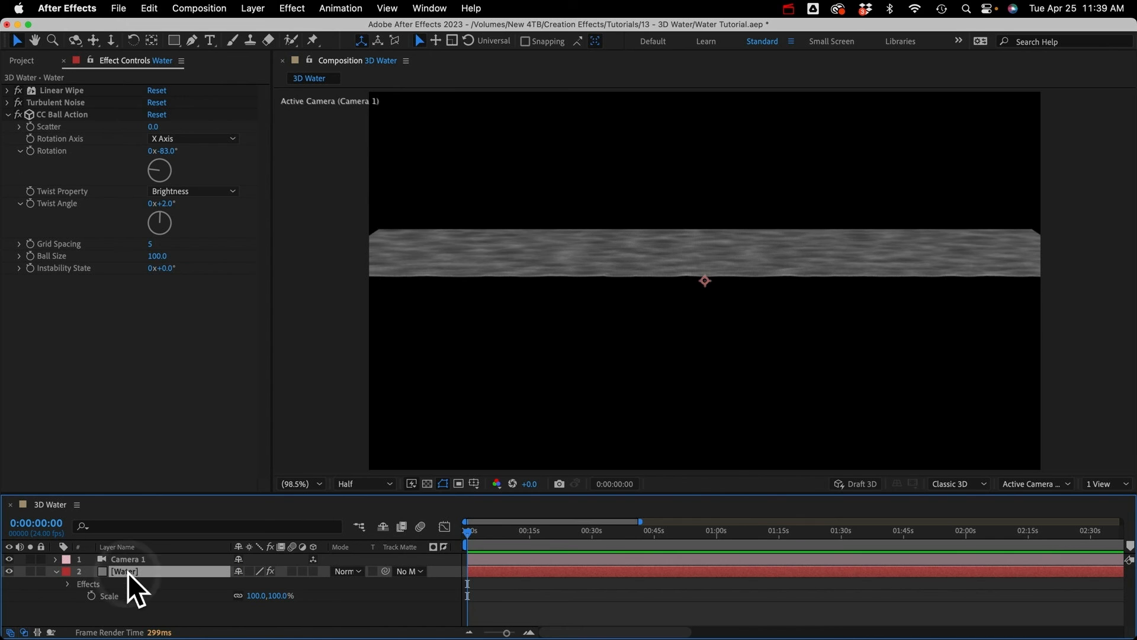
click(293, 7)
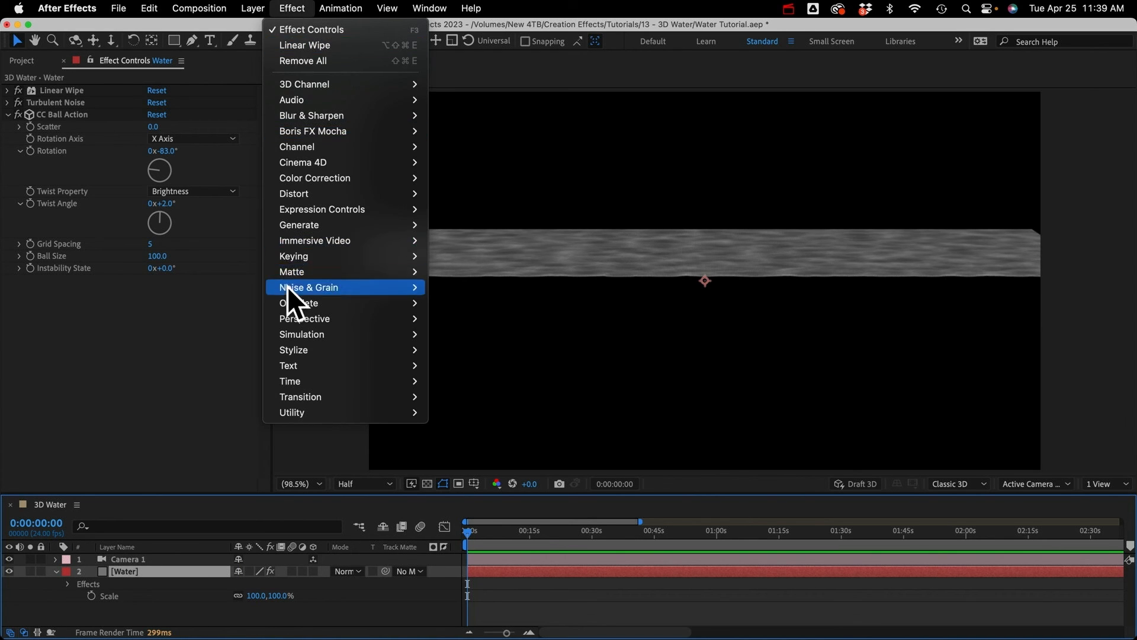
mouse_move(304, 196)
click(471, 546)
drag(47, 279, 59, 101)
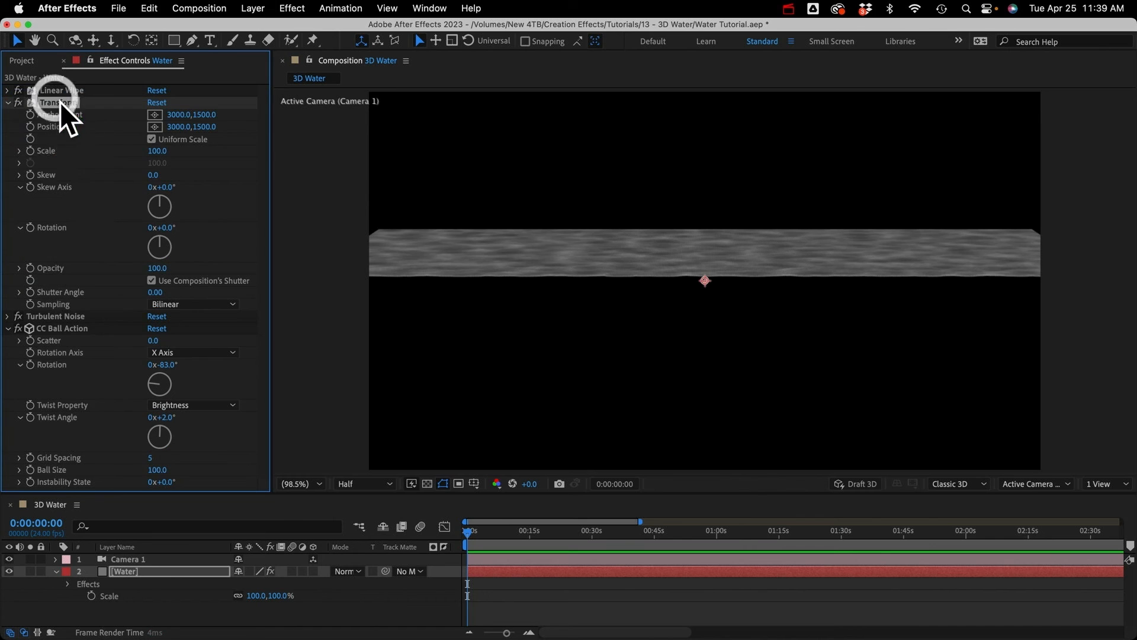
click(6, 329)
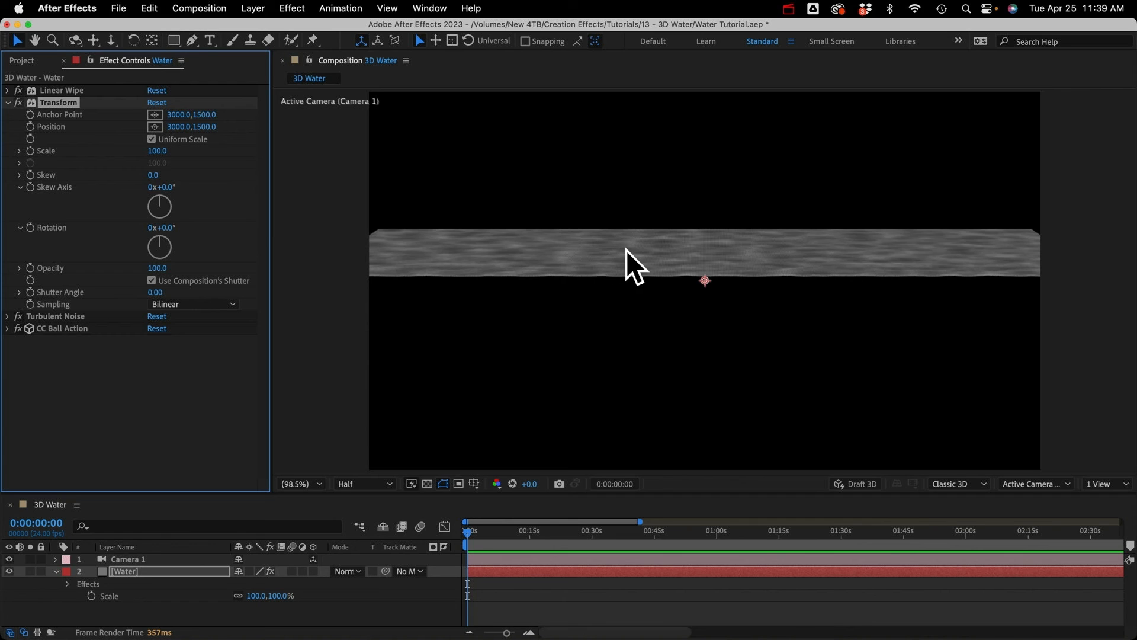
Step: Turn off Uniform Scale in the Transform effect and set its Scale Width to 105
click(151, 140)
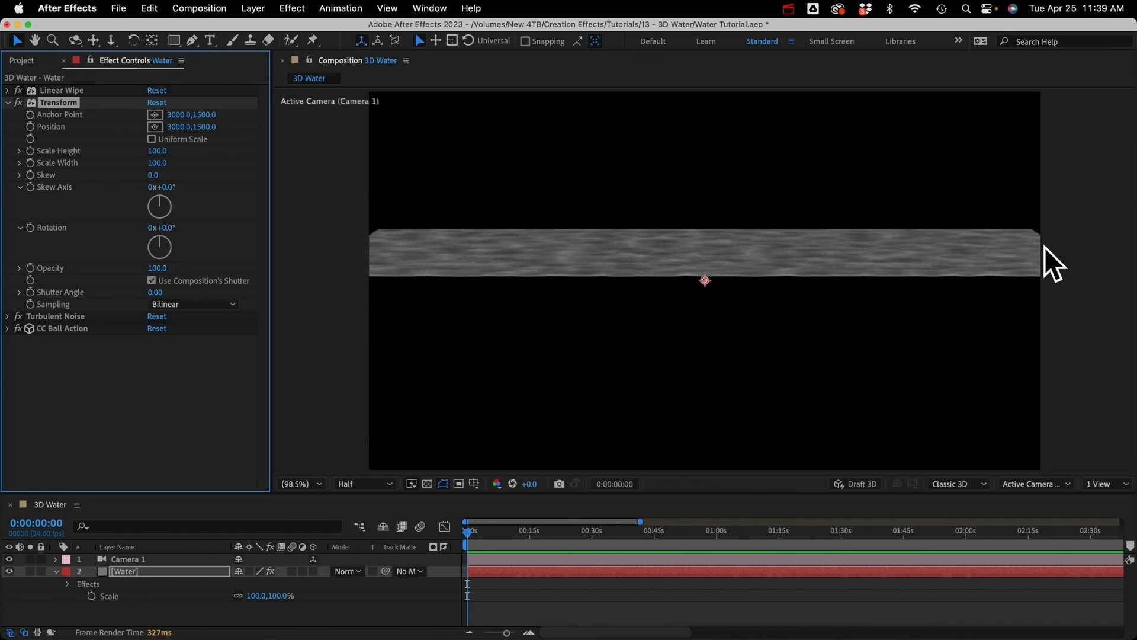
click(157, 164)
text(105)
key(Return)
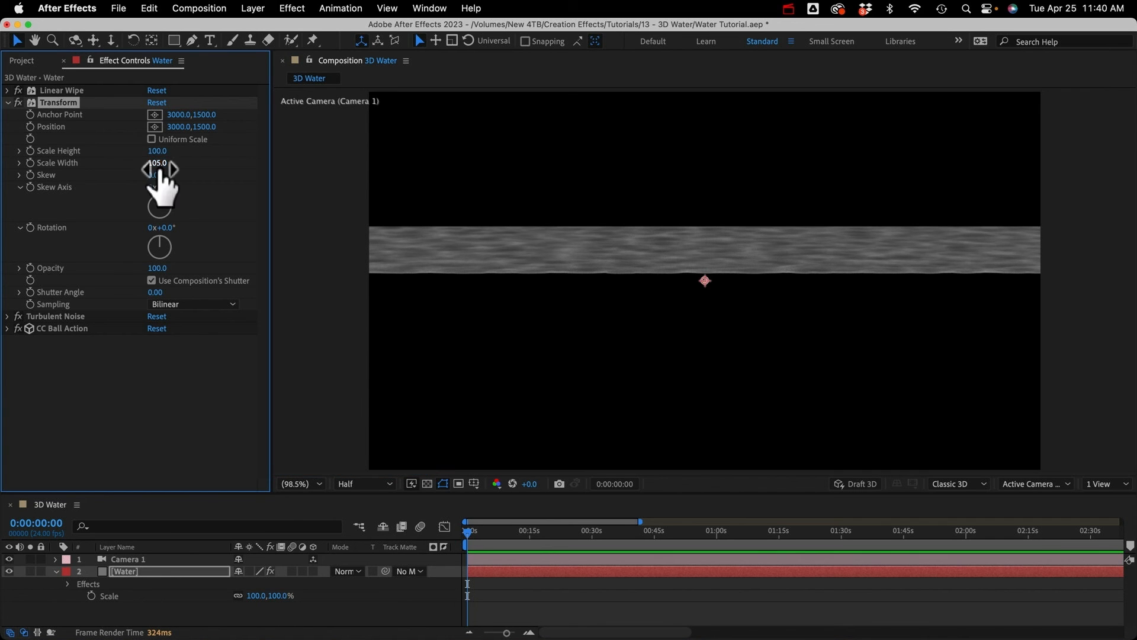
Step: Set the CC Ball Action Rotation to -90° and collapse the effect
click(7, 329)
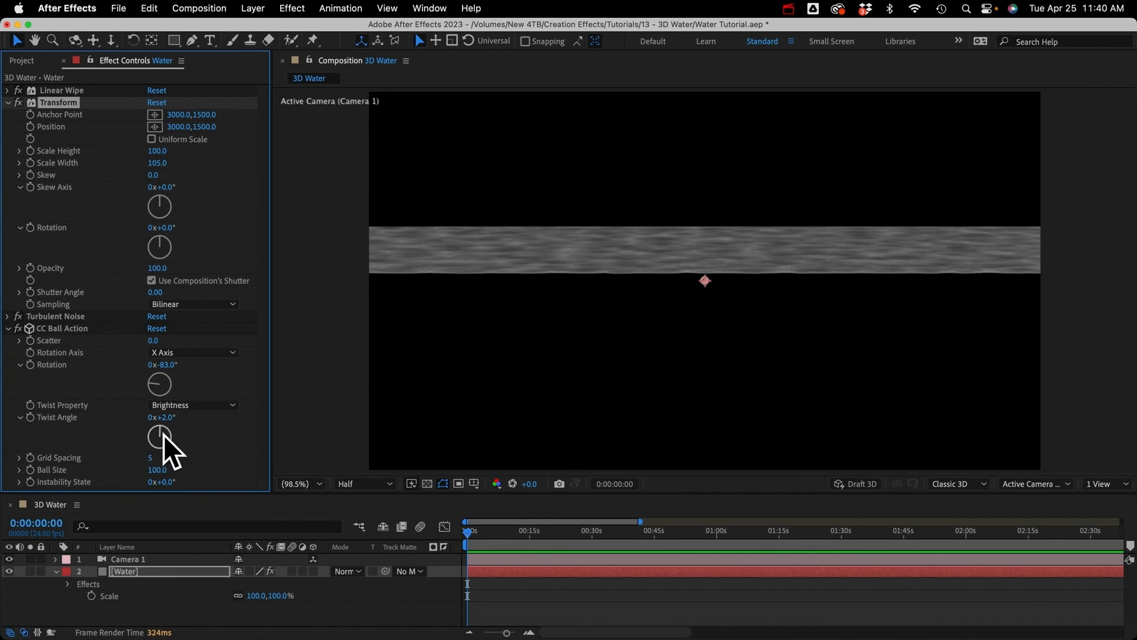
click(167, 365)
text(-90)
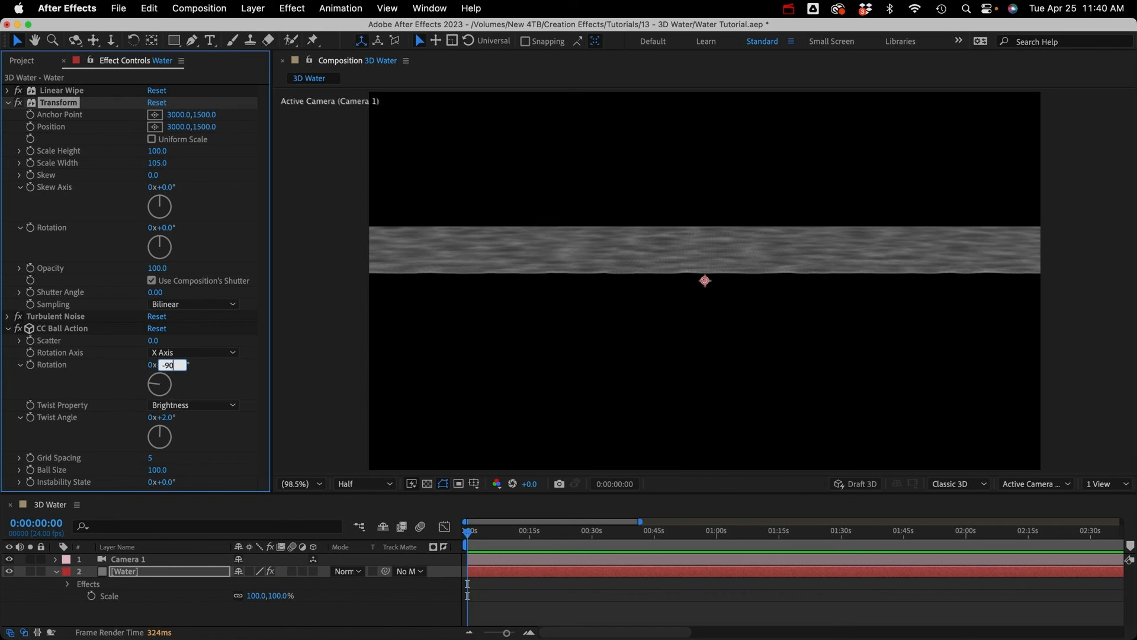
key(Return)
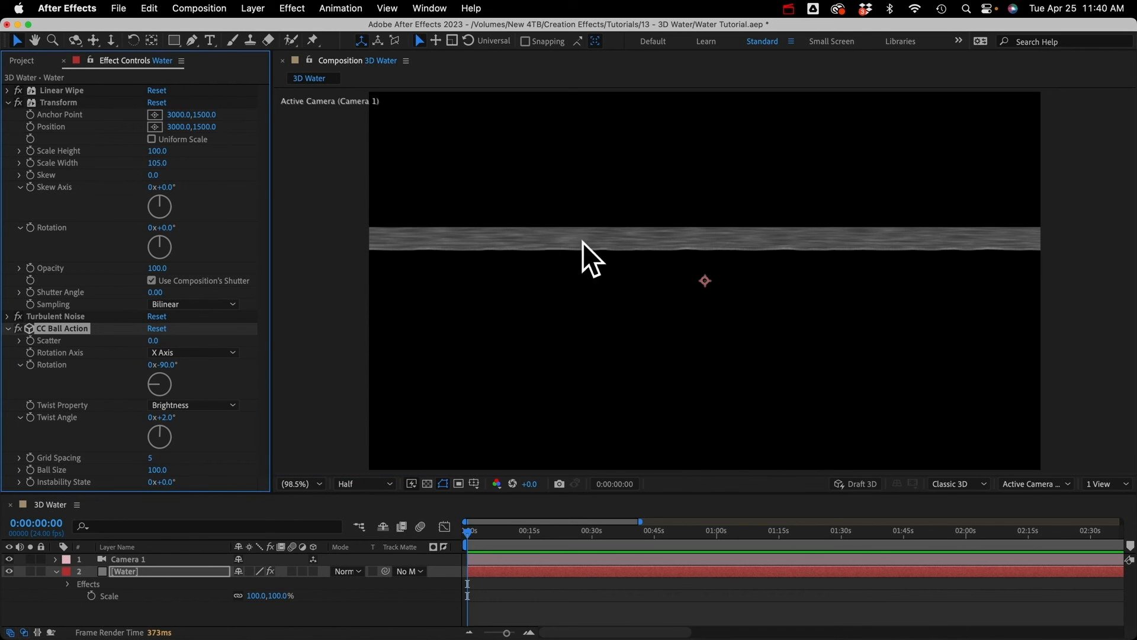
click(10, 328)
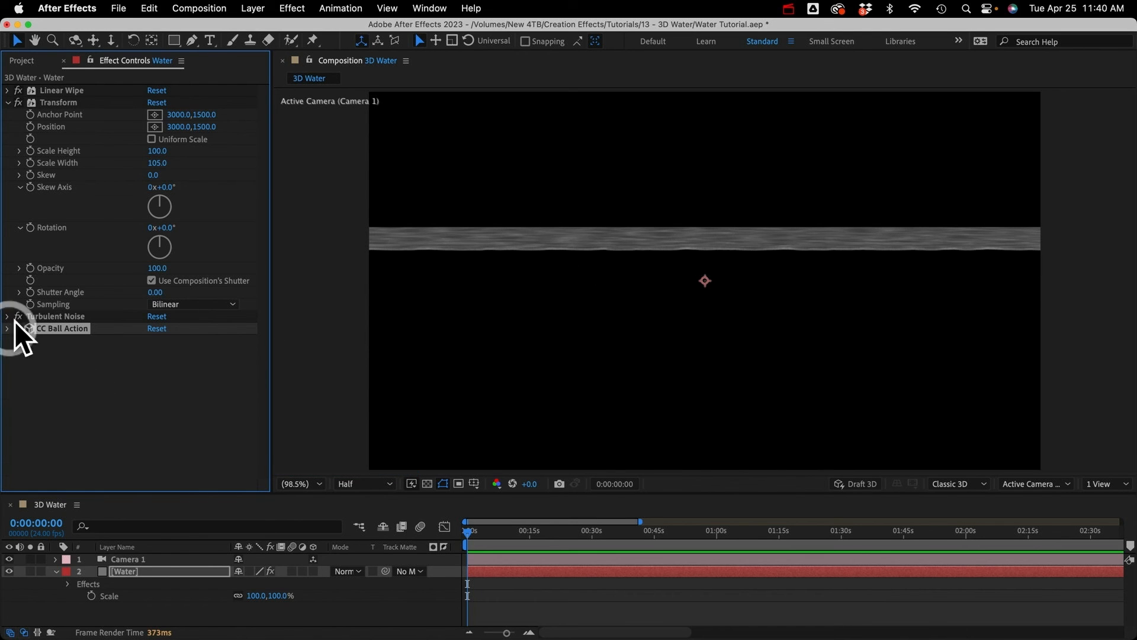
Step: Set the Transform effect's Scale Height to 440 so the water fills the foreground
drag(155, 151, 394, 145)
click(156, 151)
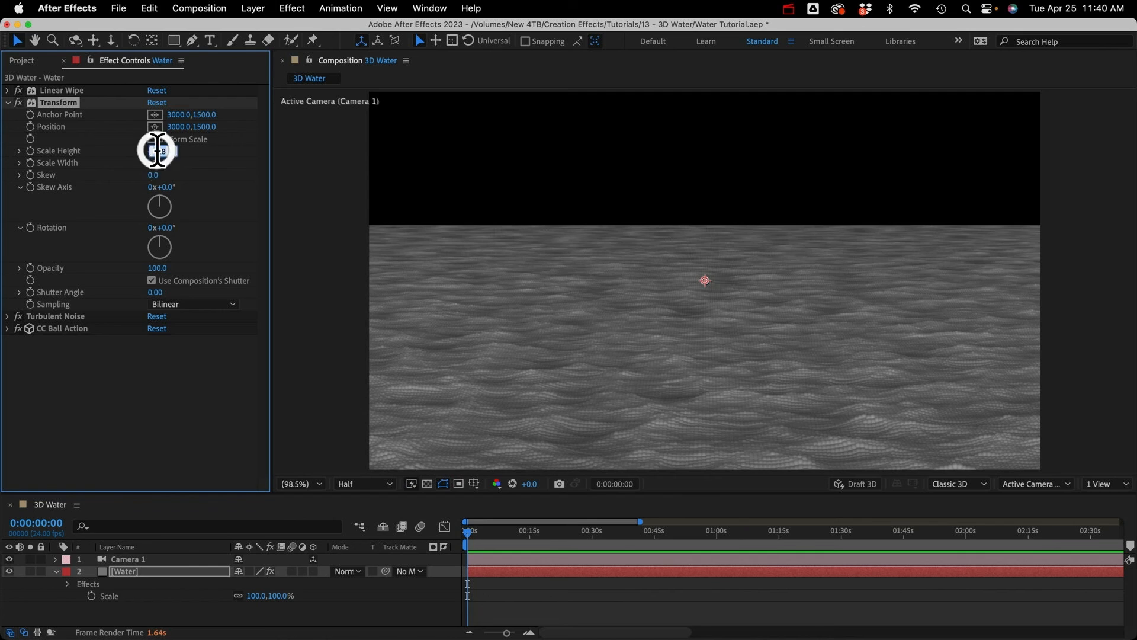
text(440)
key(Return)
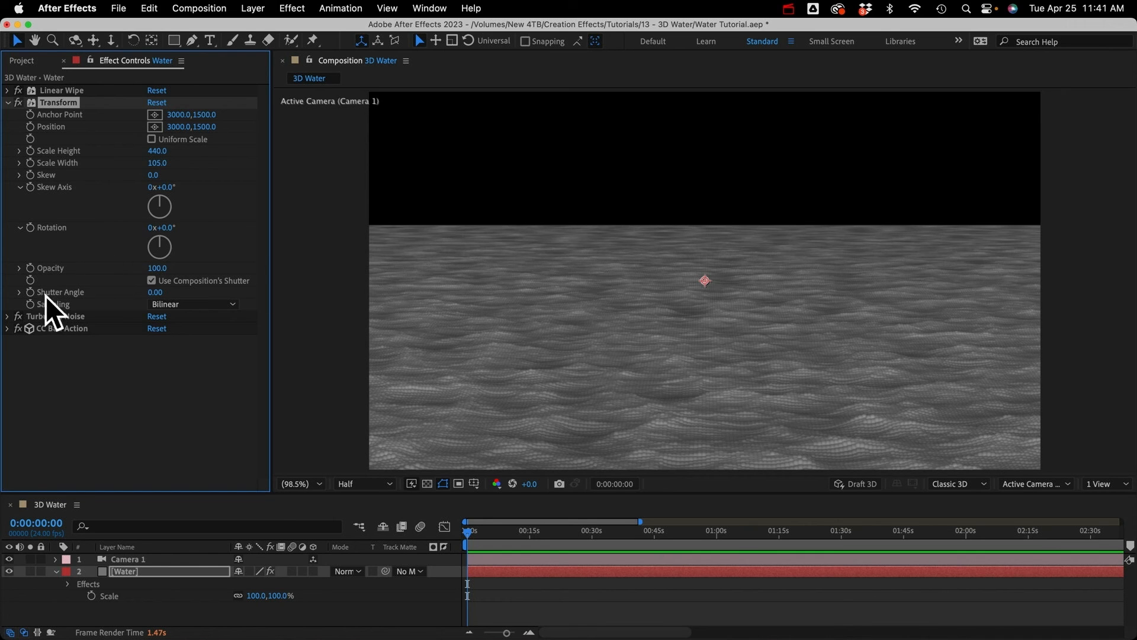
Step: Set the CC Ball Action Grid Spacing to 10 and collapse the effects
click(9, 329)
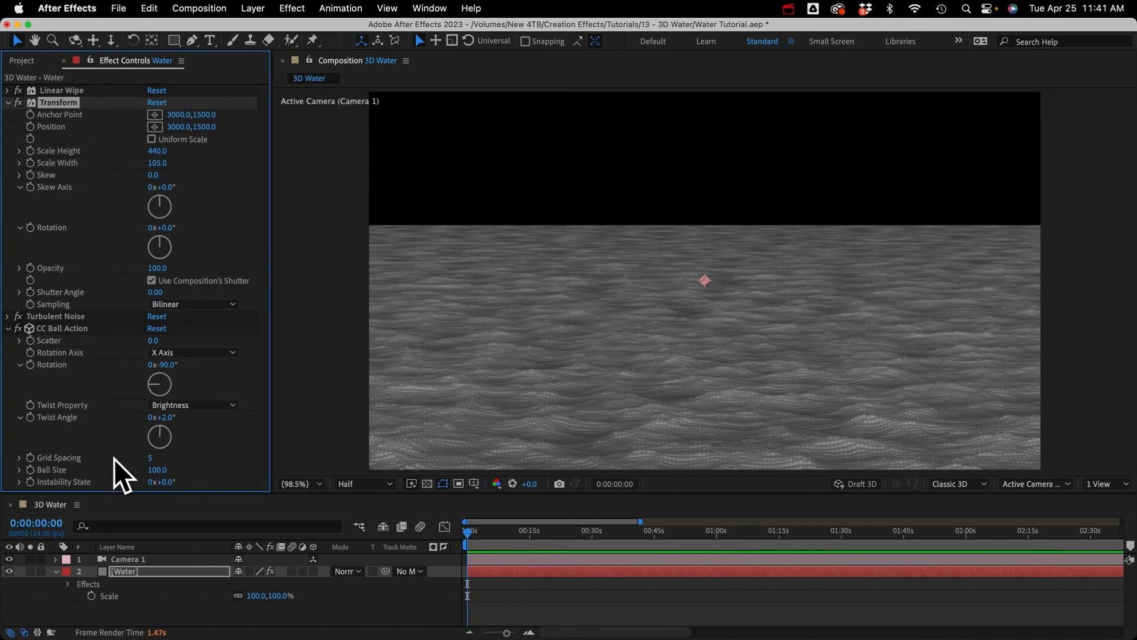
text(10)
key(Return)
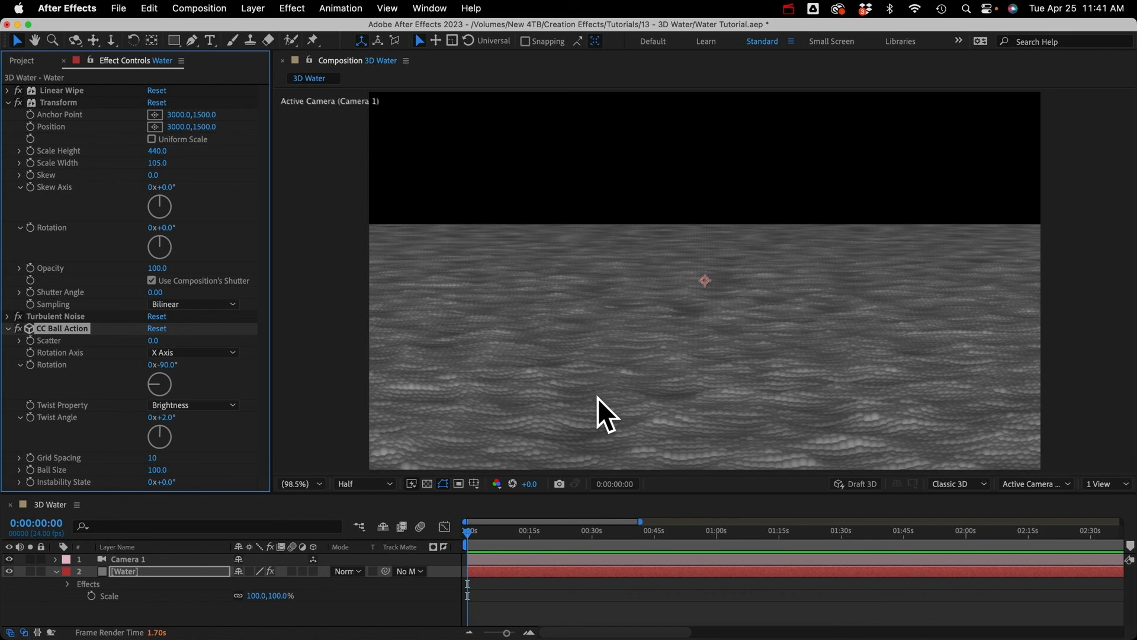
click(8, 328)
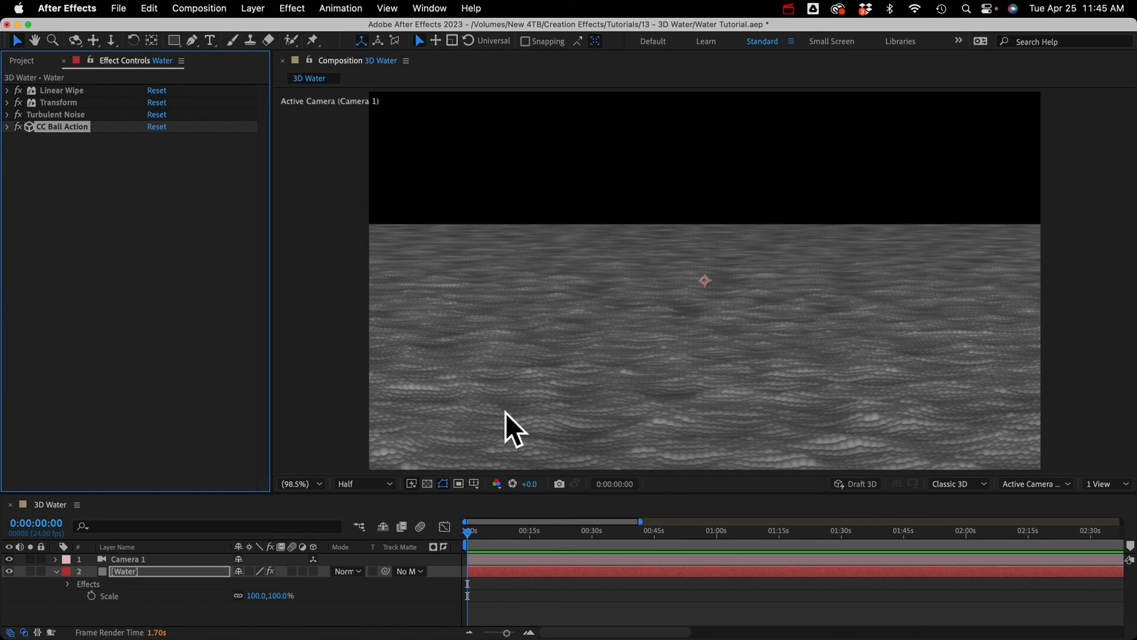
Step: Enlarge the timeline and reveal the Water layer's Turbulent Noise properties down to Offset Turbulence and Evolution
drag(195, 495, 195, 380)
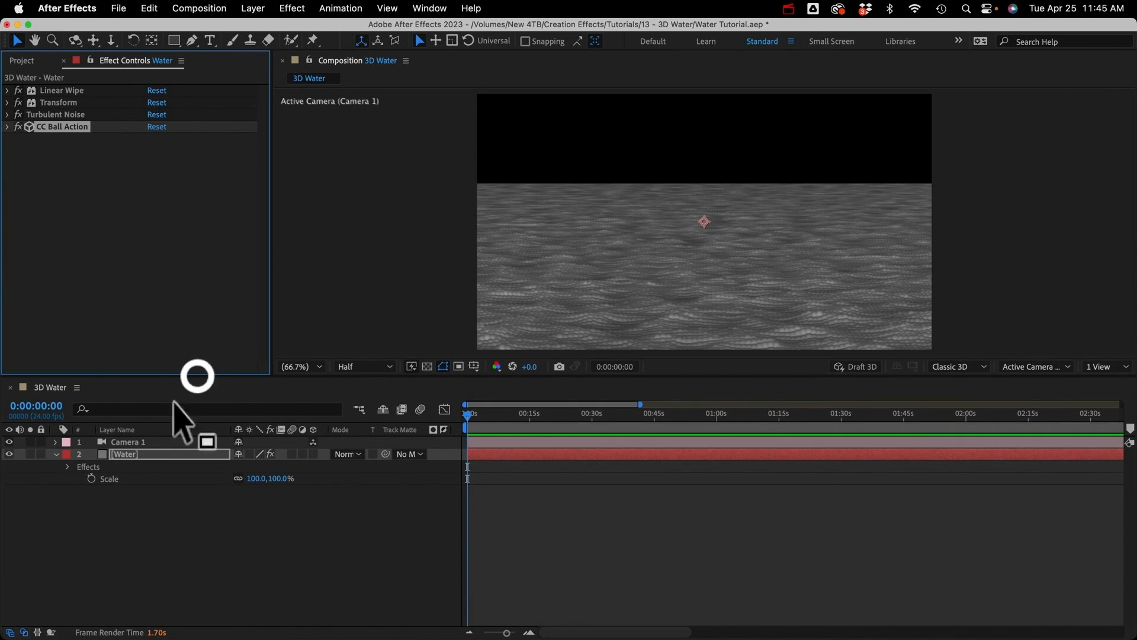
click(67, 467)
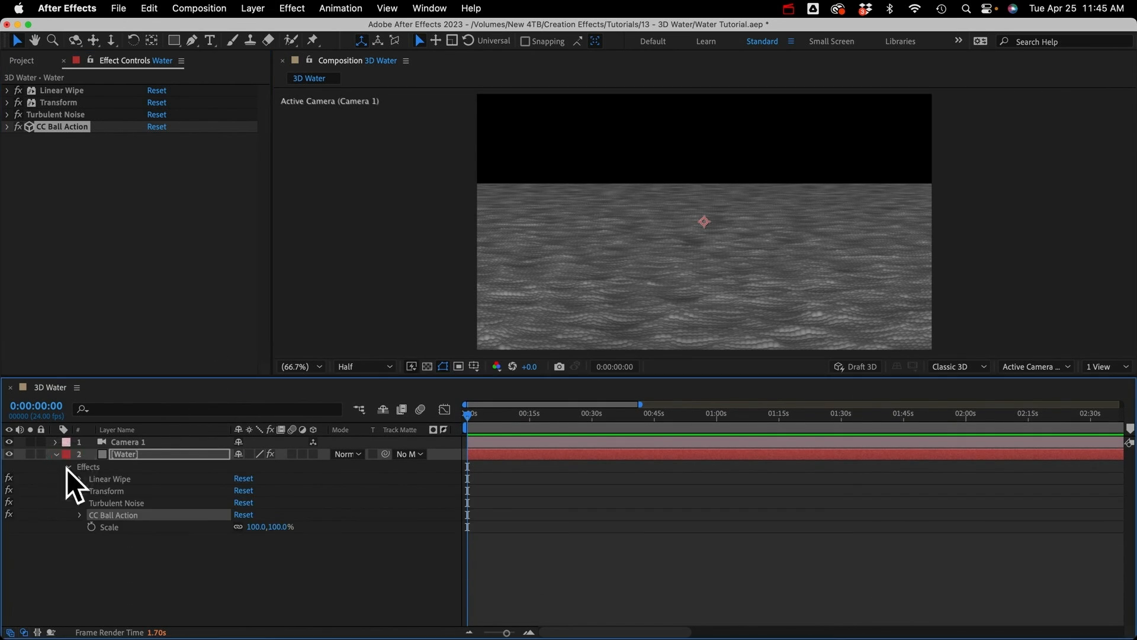
click(79, 502)
click(91, 536)
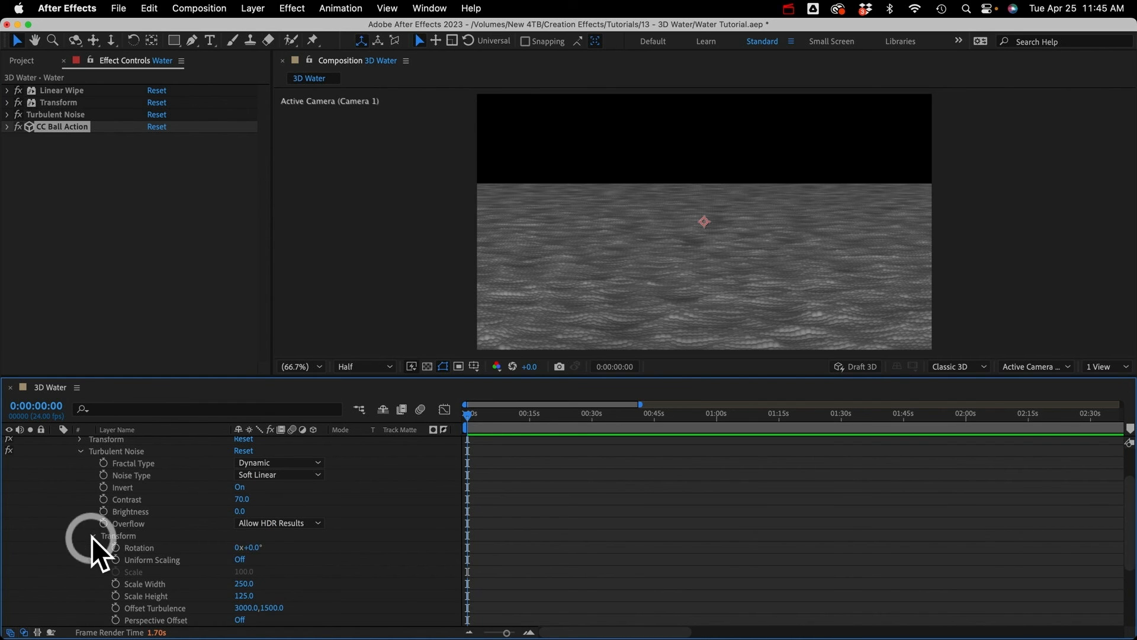
scroll(129, 537, down, 5)
scroll(129, 537, up, 2)
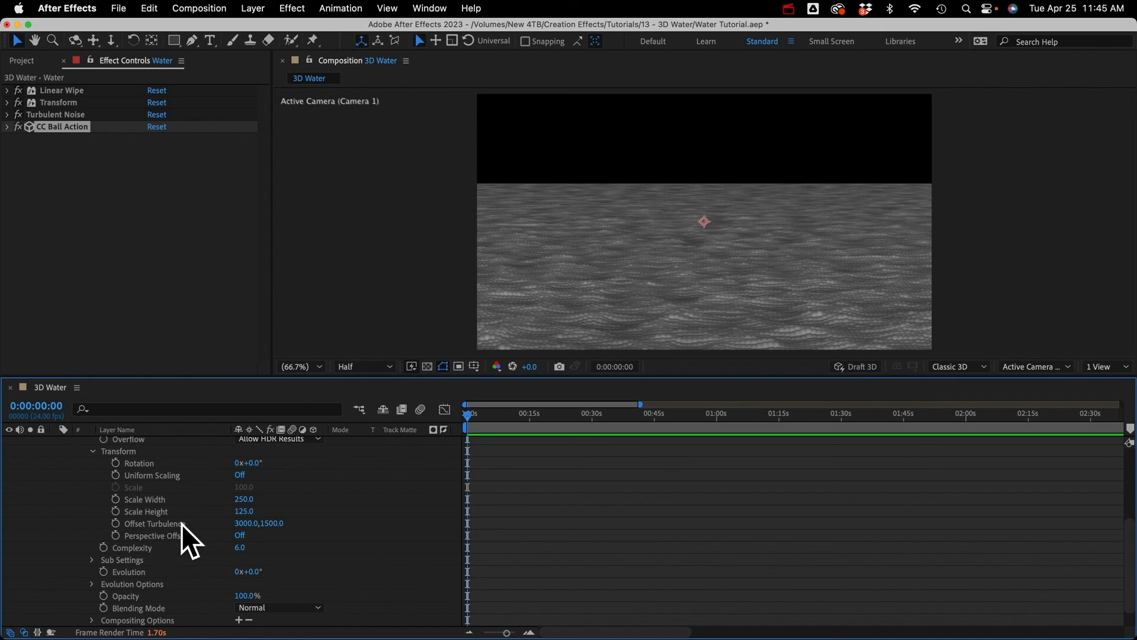
click(123, 573)
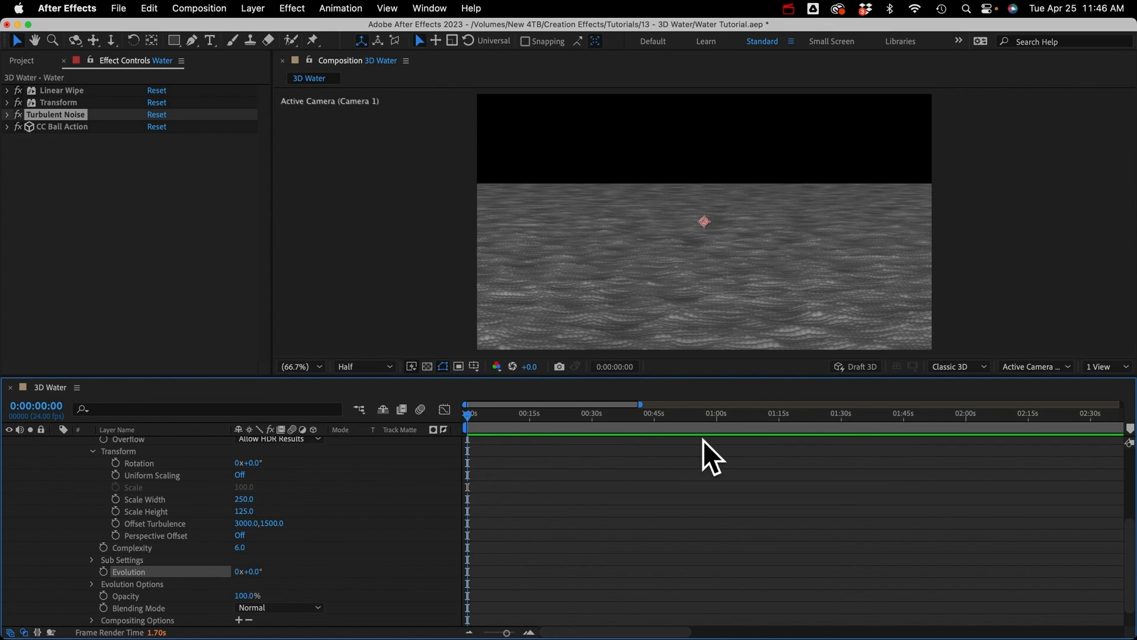
click(140, 524)
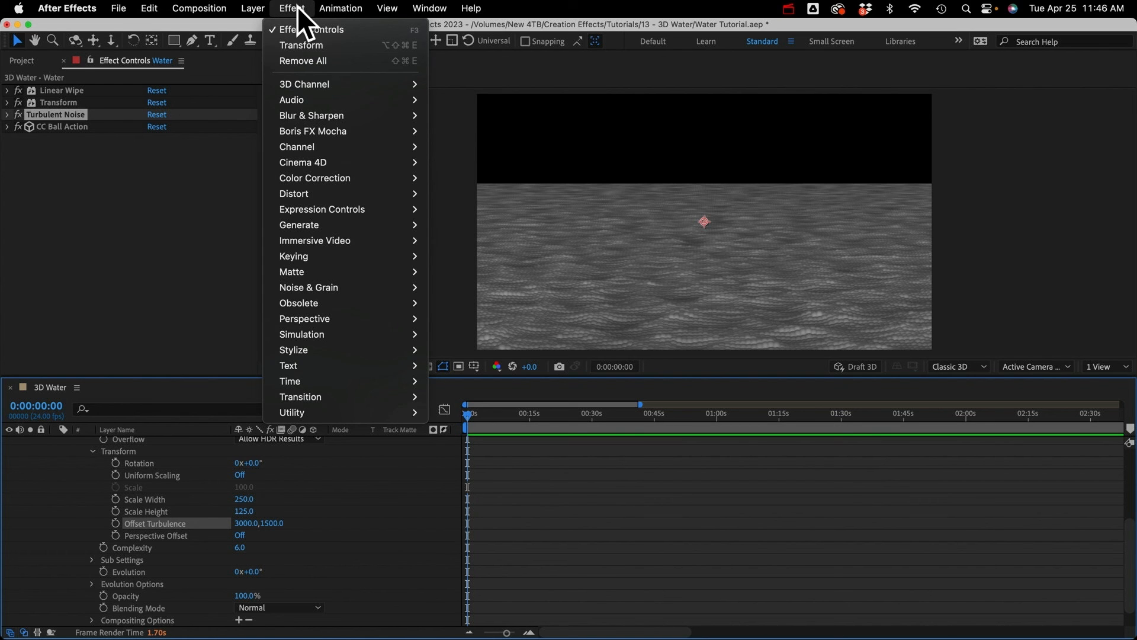
Step: Add a Slider Control to the Water layer, move it above all other effects, and duplicate it twice
mouse_move(322, 209)
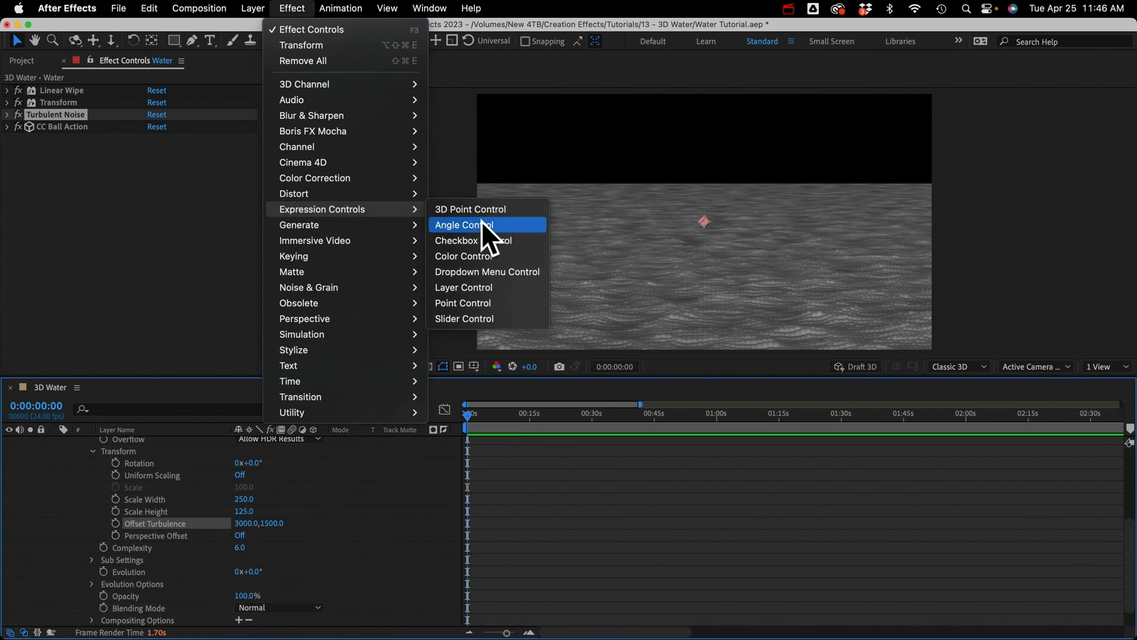
click(462, 318)
drag(51, 140, 73, 89)
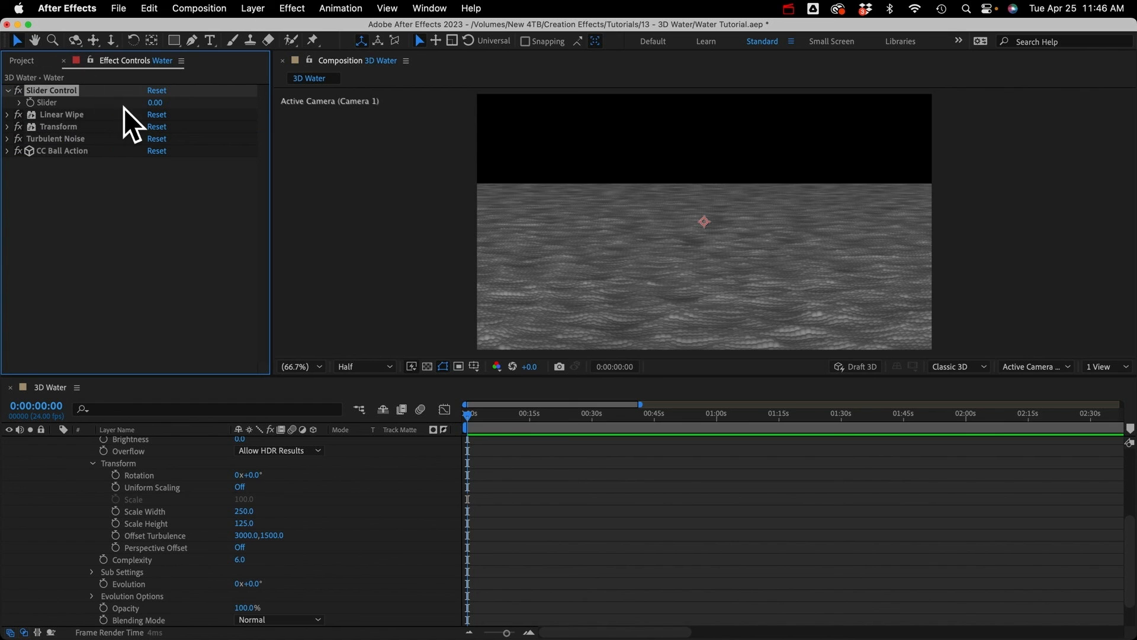
key(super+d)
key(super+d)
Step: Rename the three slider controls, in order, as Evolution Speed, X Speed and Y Speed
click(68, 91)
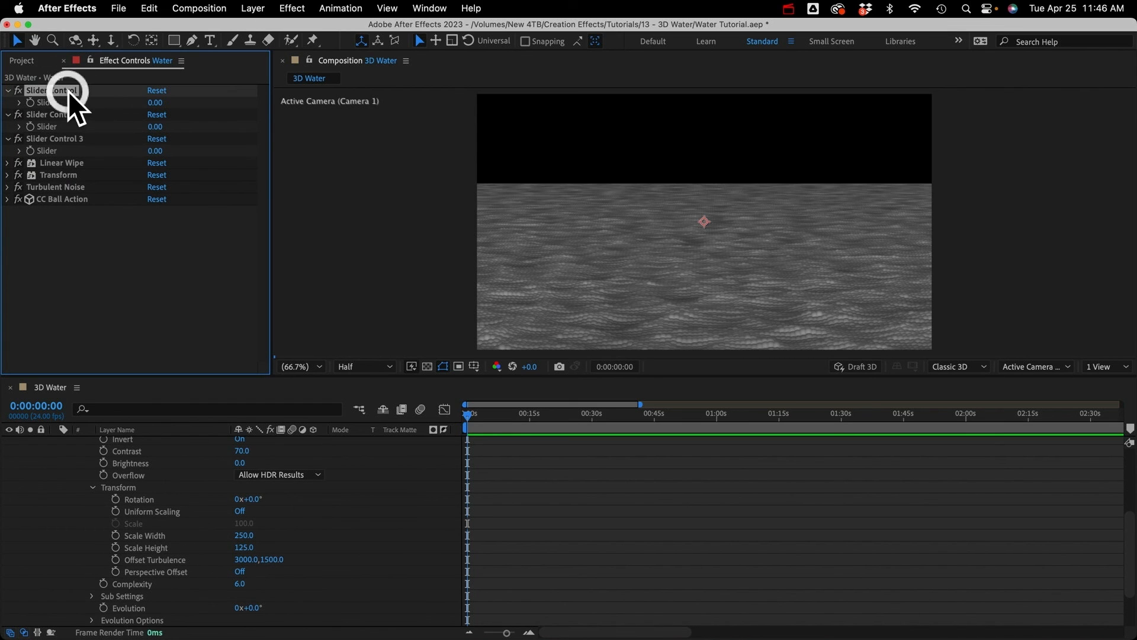
key(Return)
text(Evolution Speed)
key(Return)
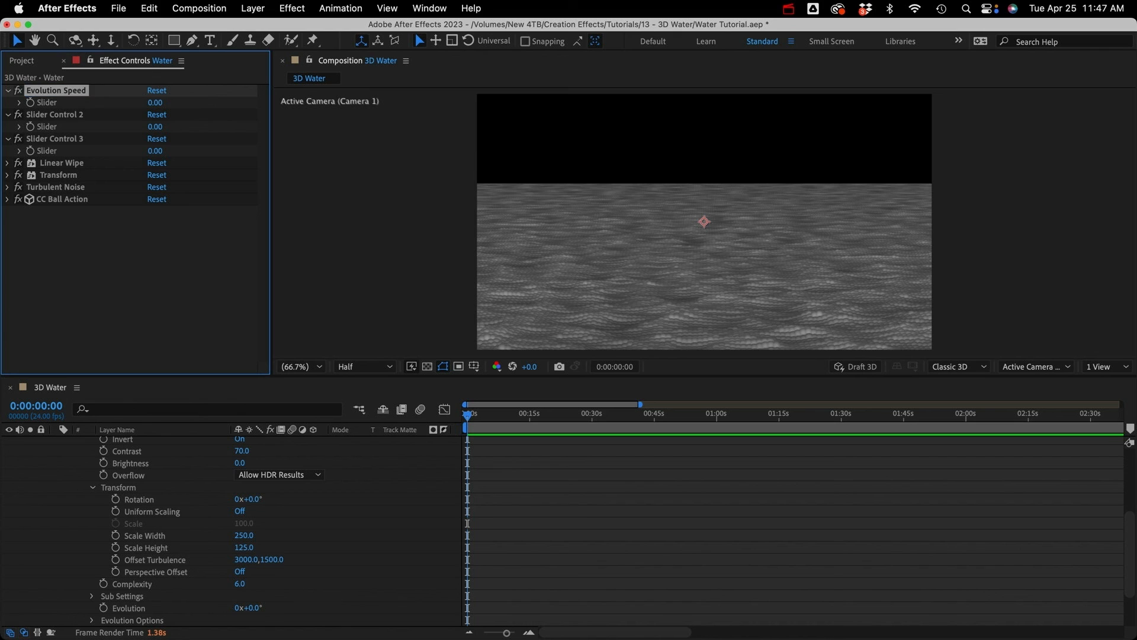
click(65, 111)
key(Return)
text(X Speed)
key(Return)
click(69, 137)
key(Return)
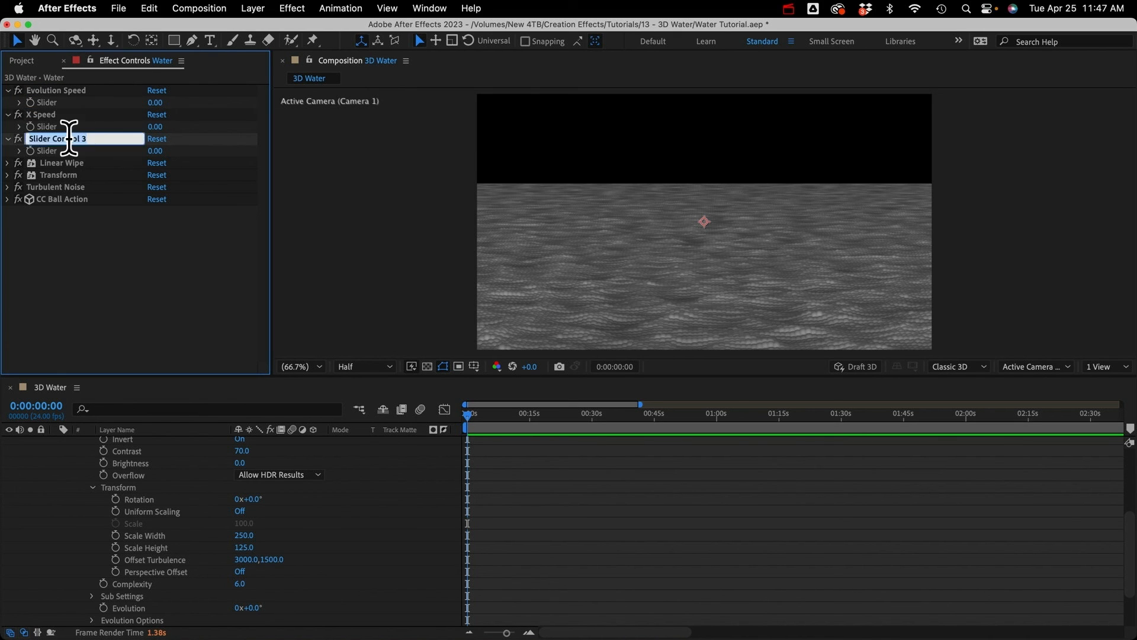
text(Y Speed)
key(Return)
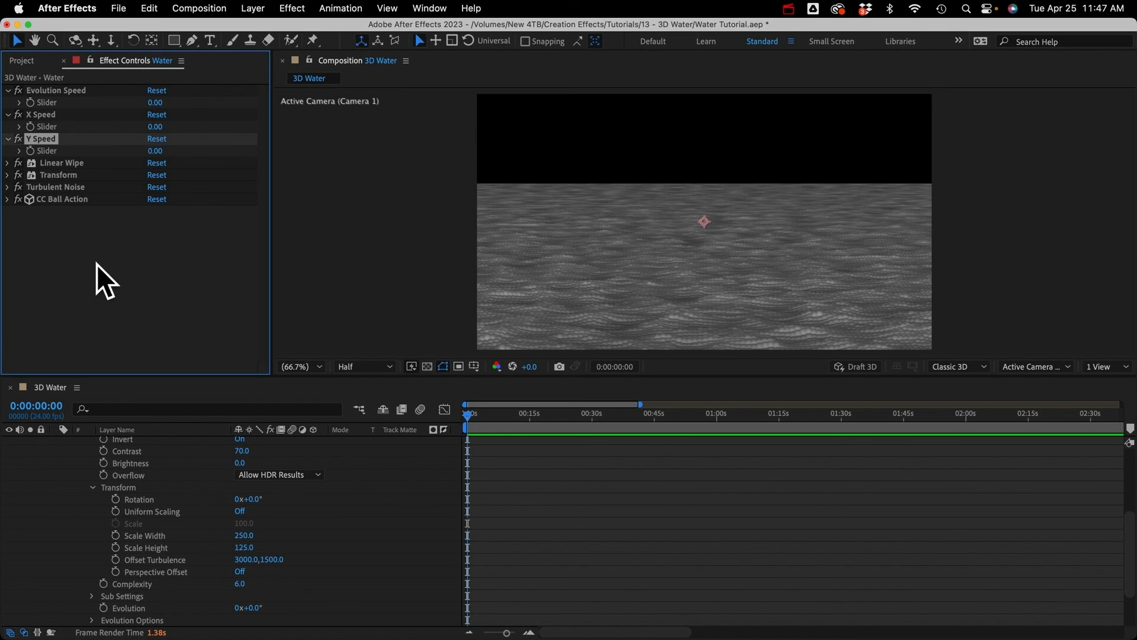
Step: Enable expressions on Offset Turbulence and Evolution, and link the Evolution expression to the Evolution Speed slider
alt+click(116, 559)
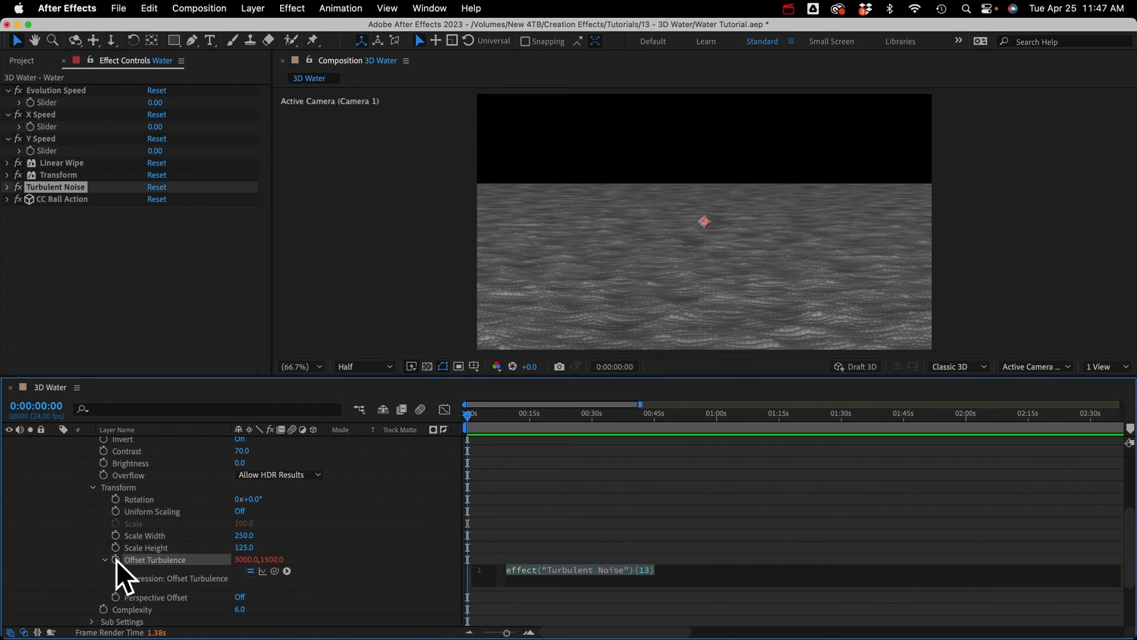
alt+click(103, 549)
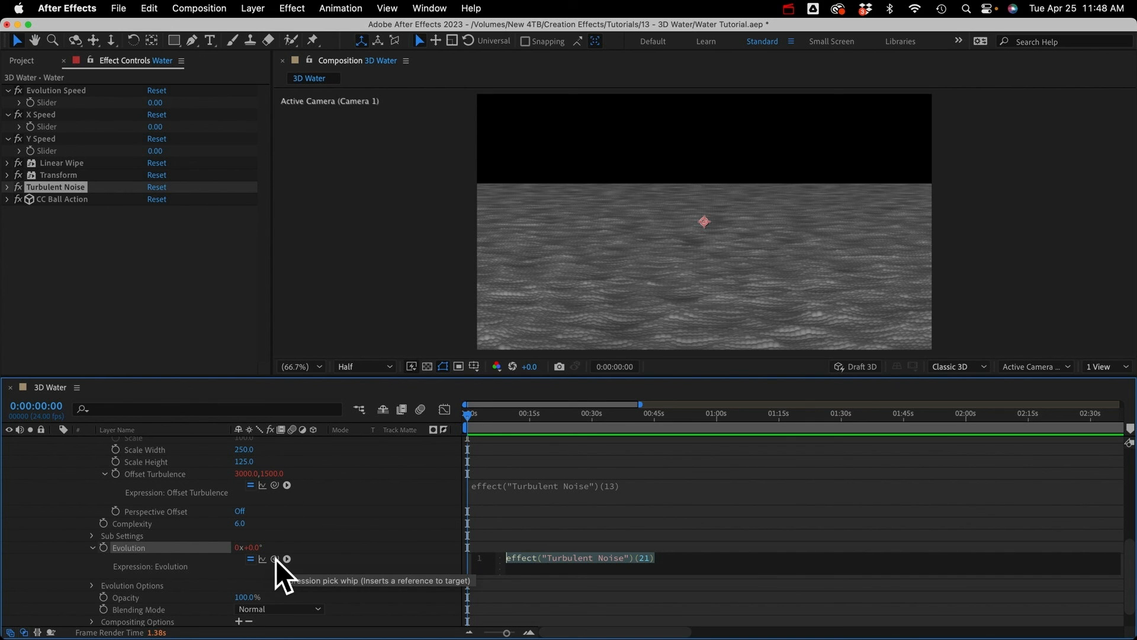
drag(274, 559, 46, 104)
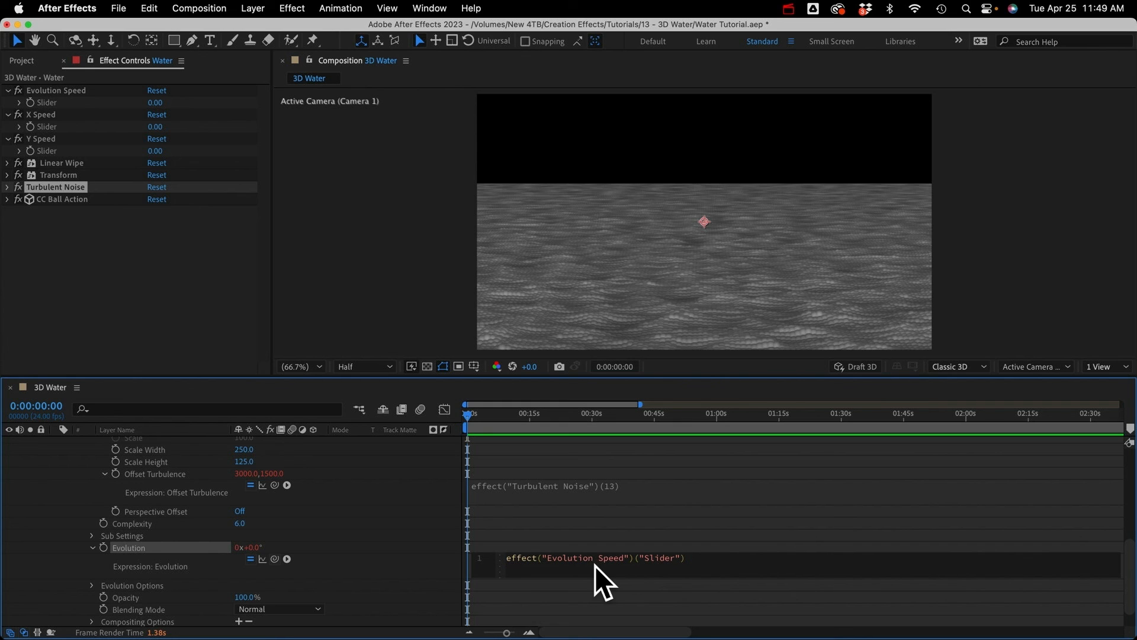
Step: Complete the Evolution expression as e = effect("Evolution Speed")("Slider"); followed by e * time; on the second line
text(e)
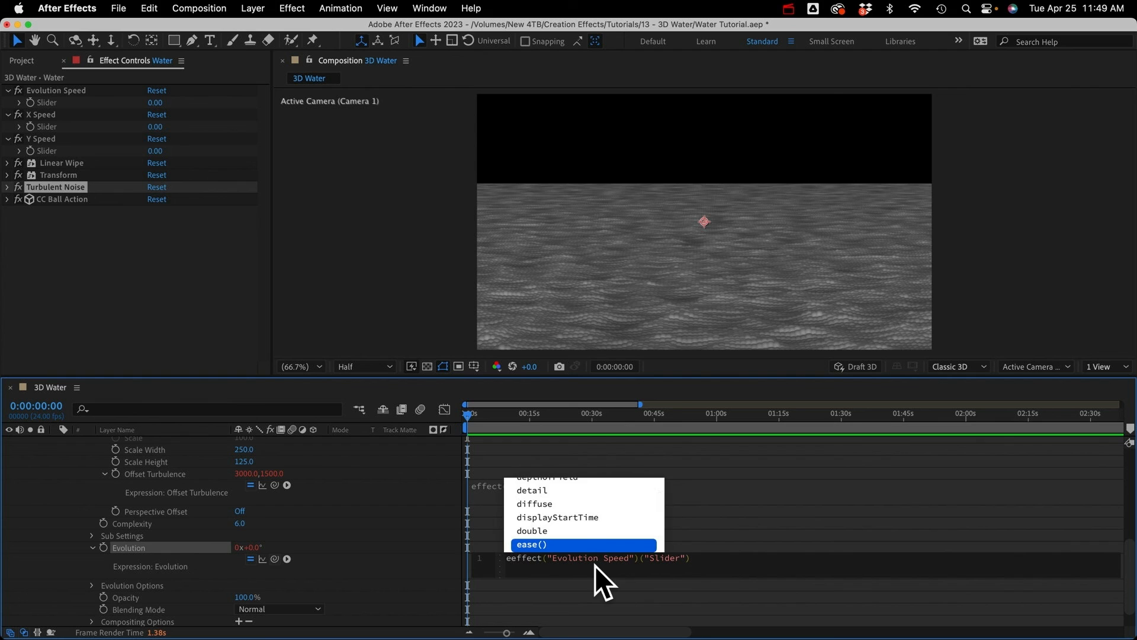
text( =)
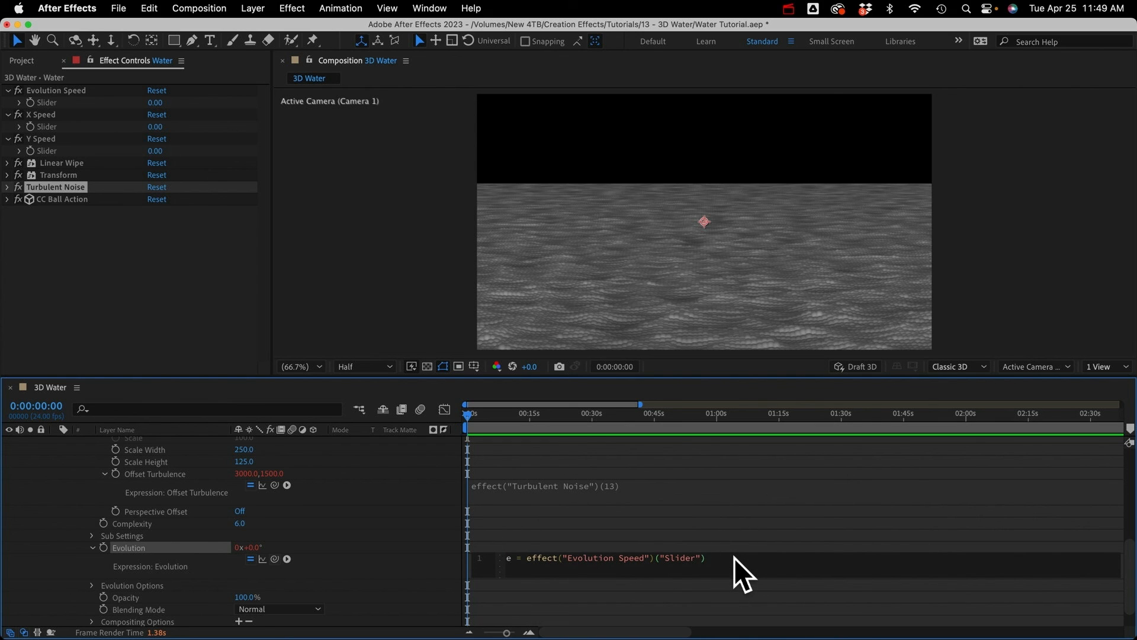
key(Return)
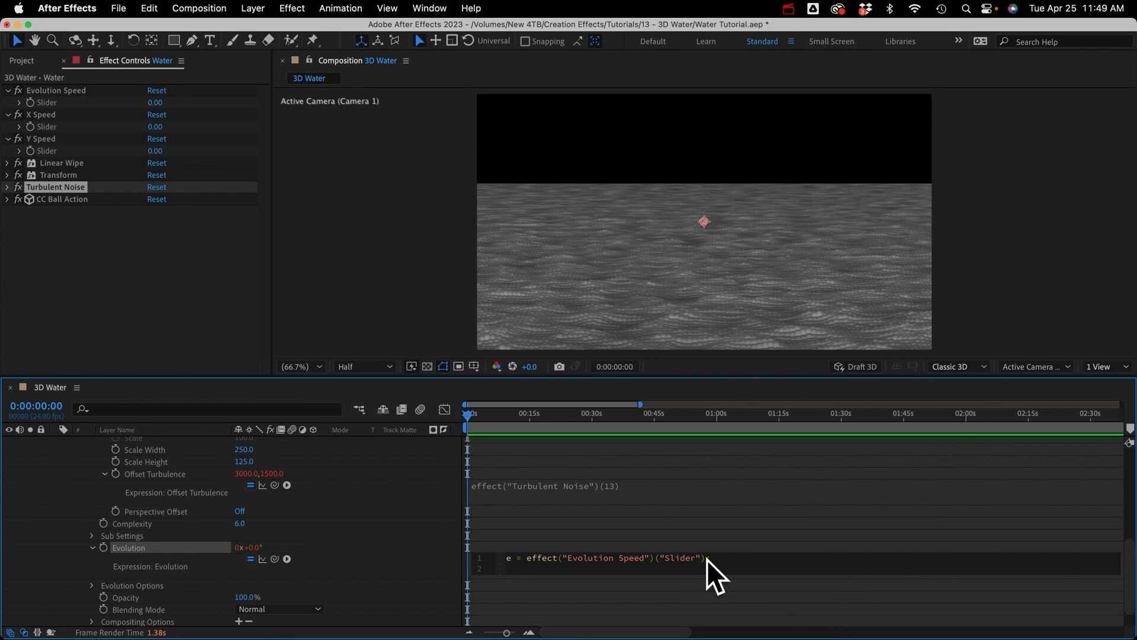
text(e)
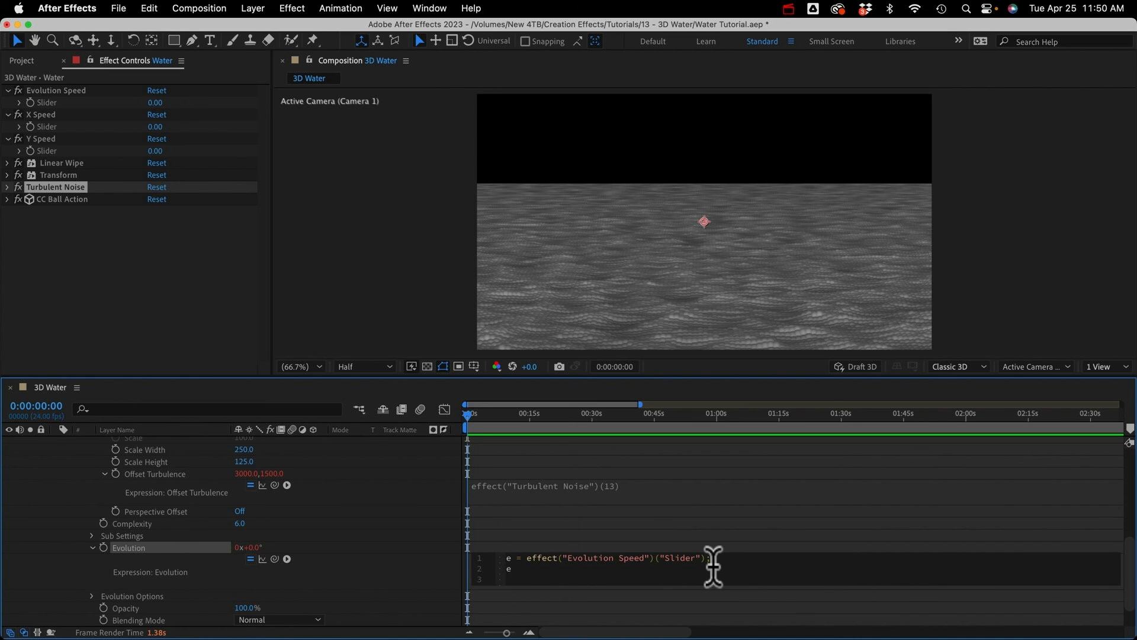
text( * time;)
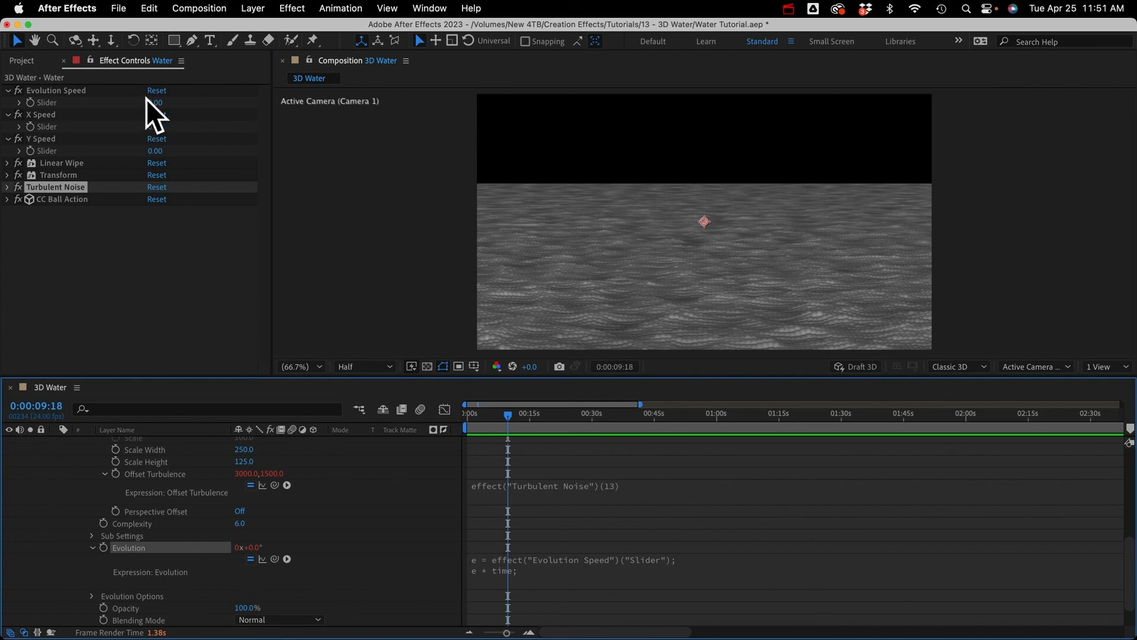
Step: Set the Evolution Speed slider to 350 and move the current time to 0:00:02:00
click(155, 102)
text(350)
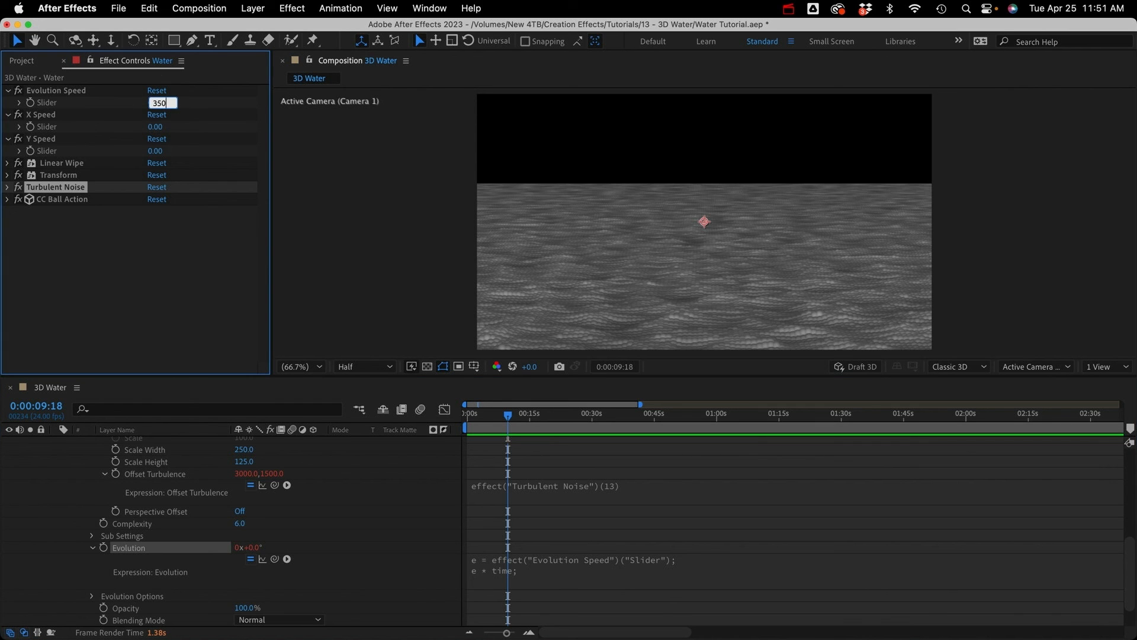
key(Return)
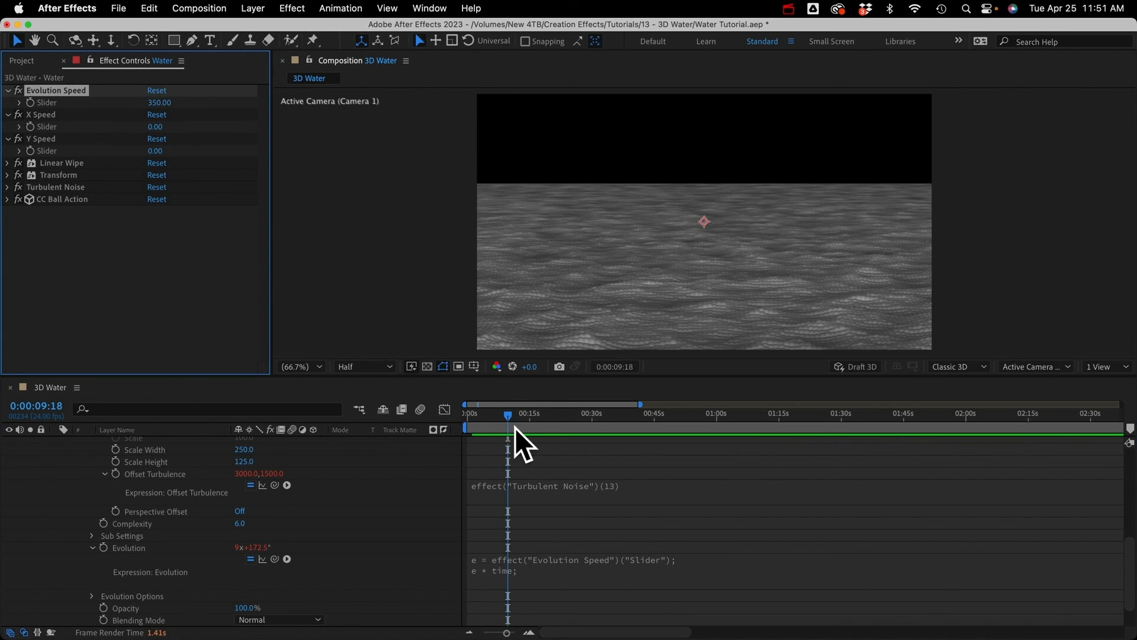
click(479, 415)
drag(478, 415, 476, 415)
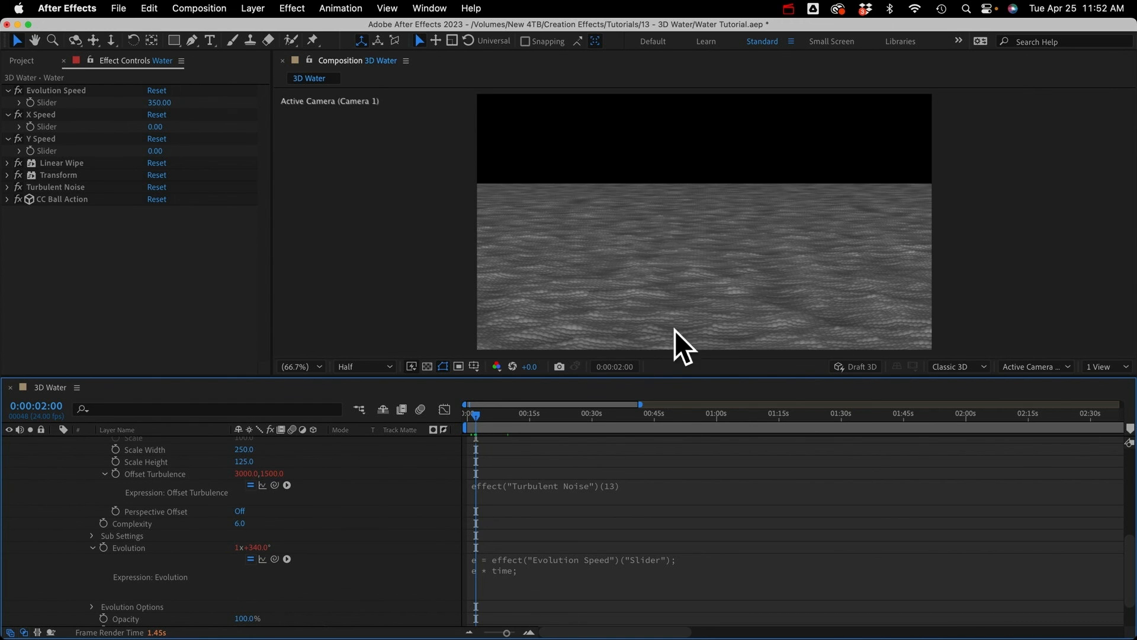
Step: Replace the Offset Turbulence expression with x = effect("X Speed")("Slider"); and y = effect("Y Speed")("Slider"); on separate lines, linking both sliders
click(519, 492)
text(x =)
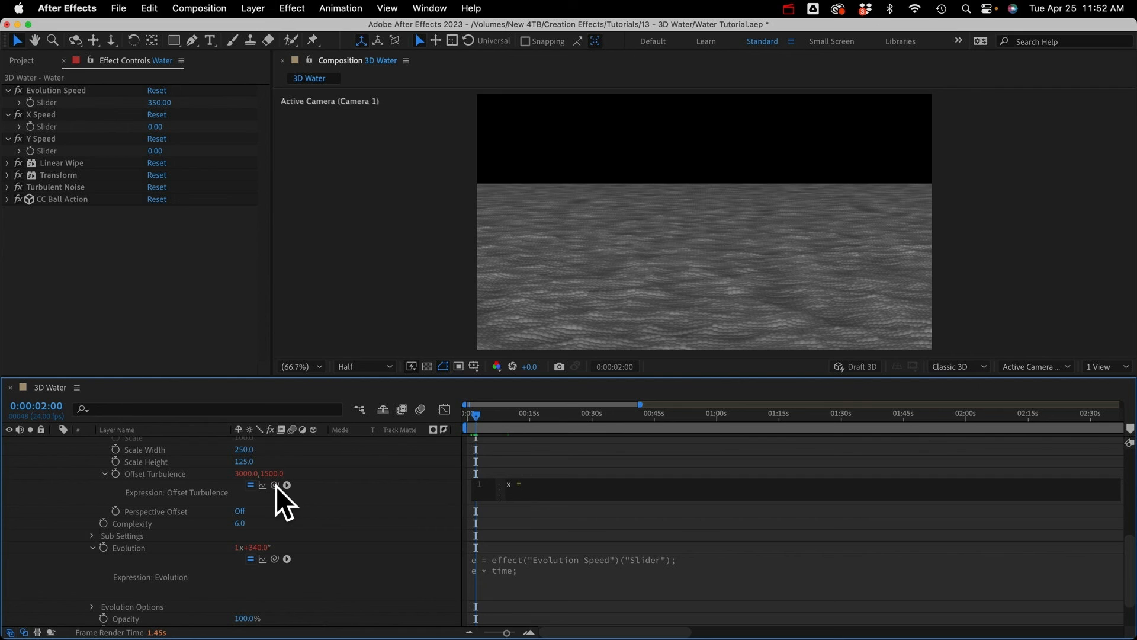
drag(274, 485, 43, 126)
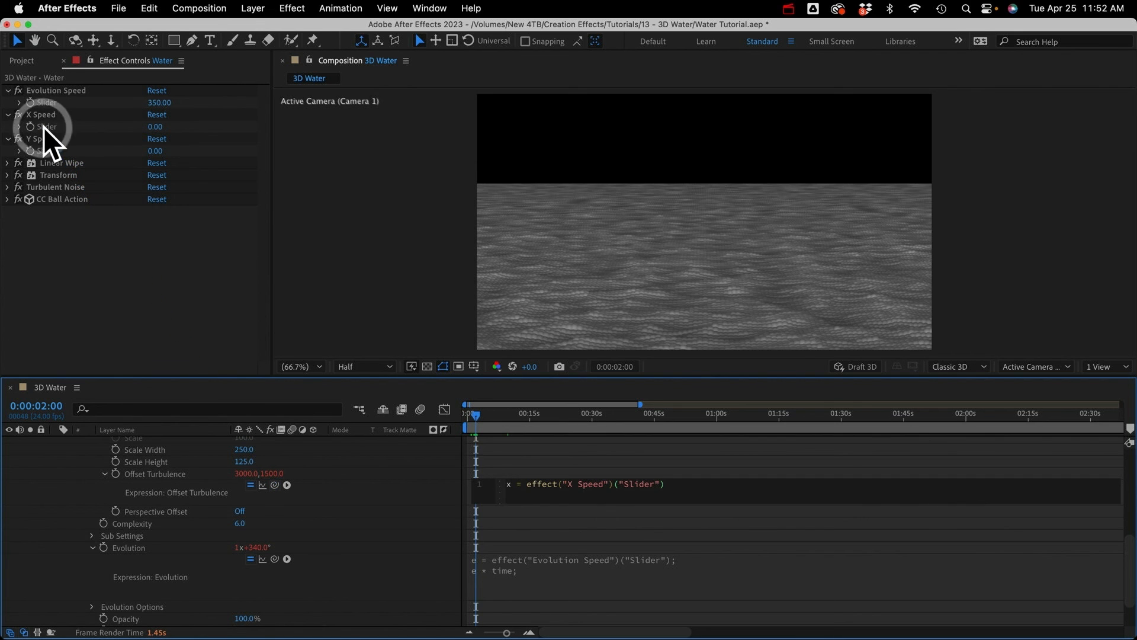
text(;)
key(Return)
text(y =)
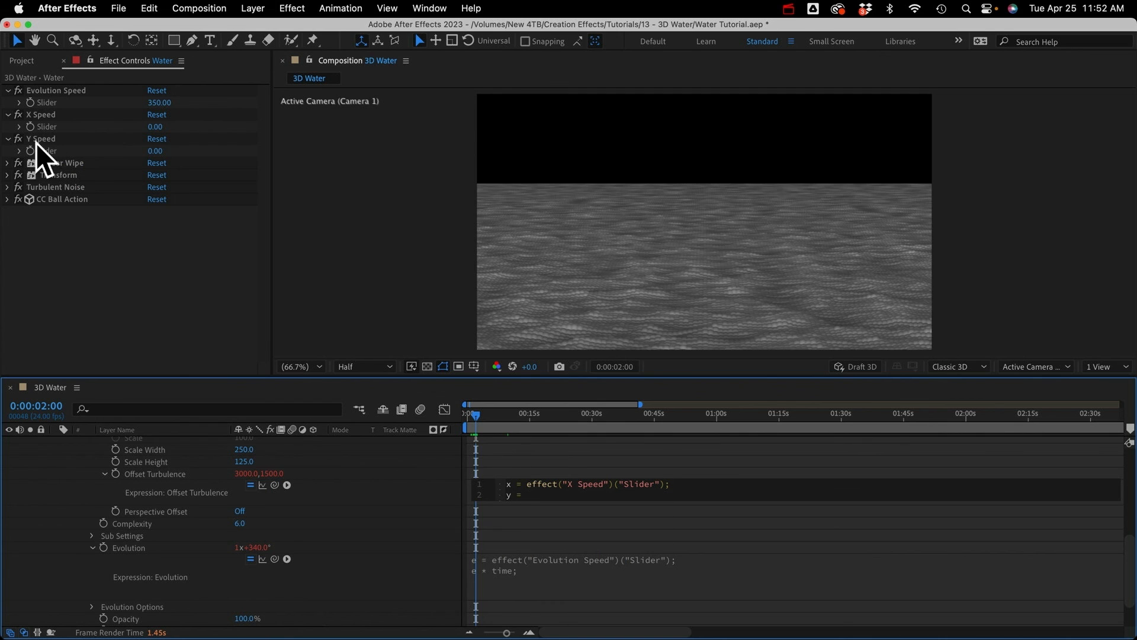
drag(273, 485, 48, 148)
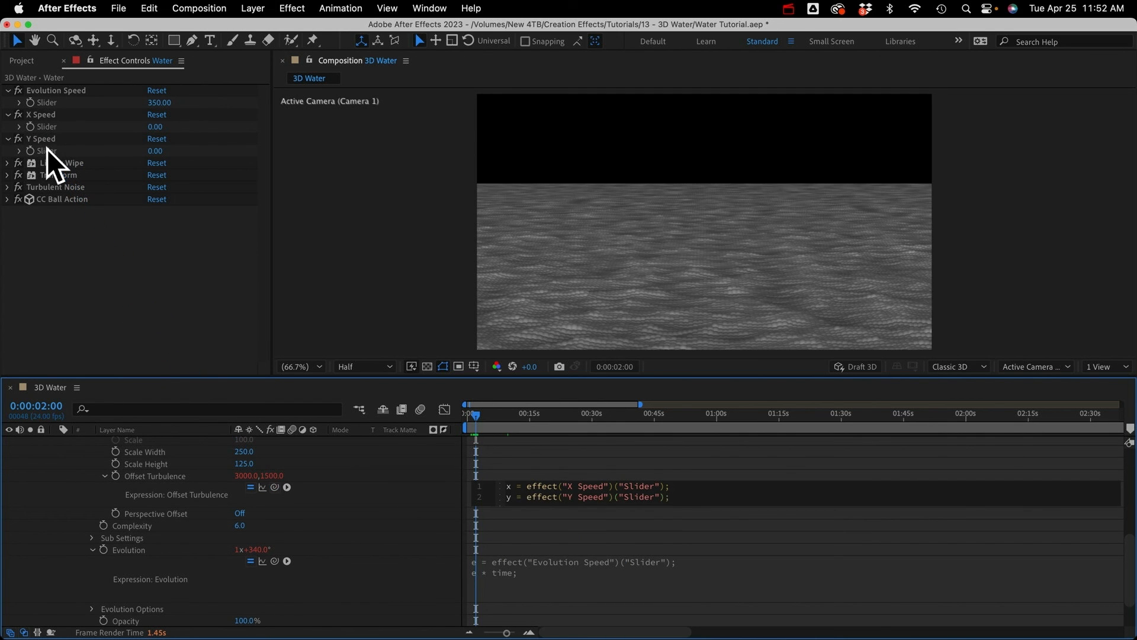
Step: Complete the Offset Turbulence expression with a third line, [x*time, y*time]
key(Return)
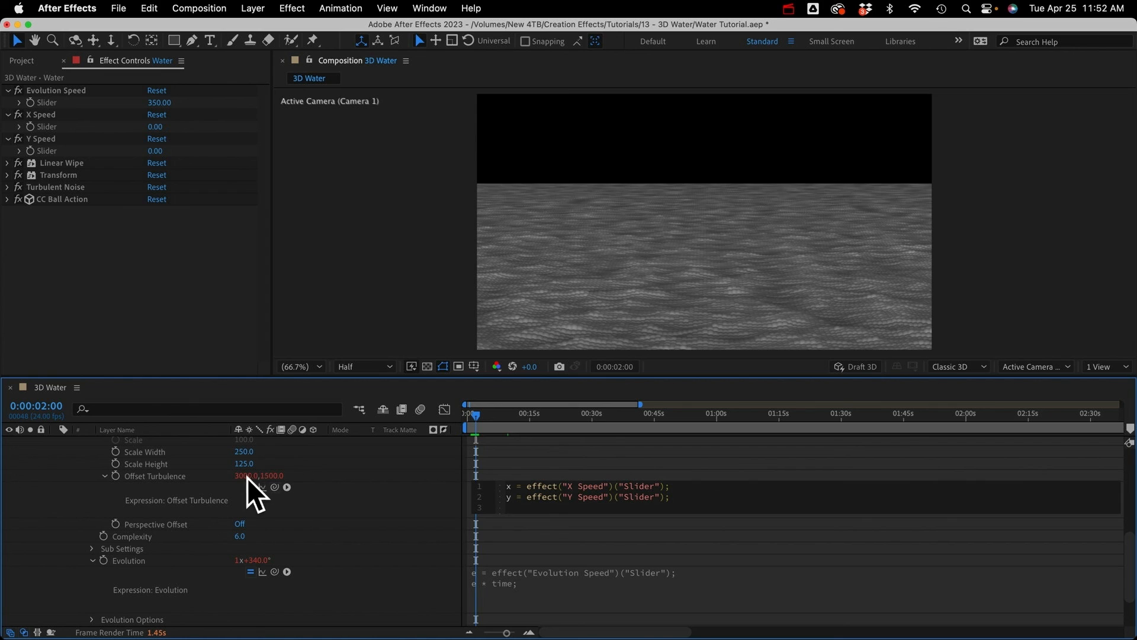
text([x*time)
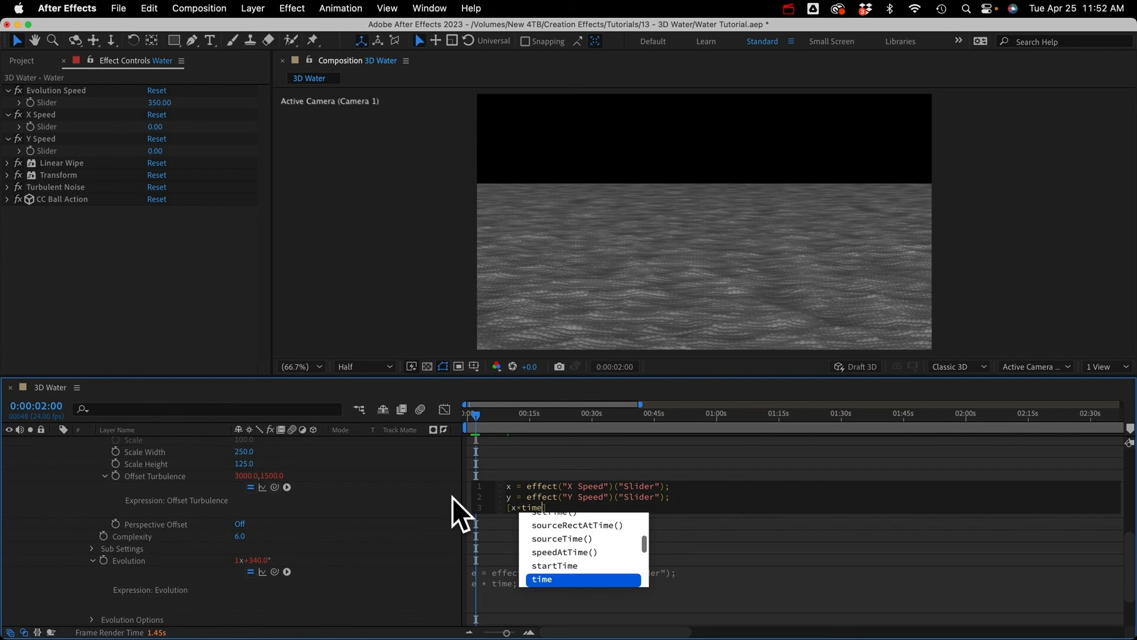
text(, y)
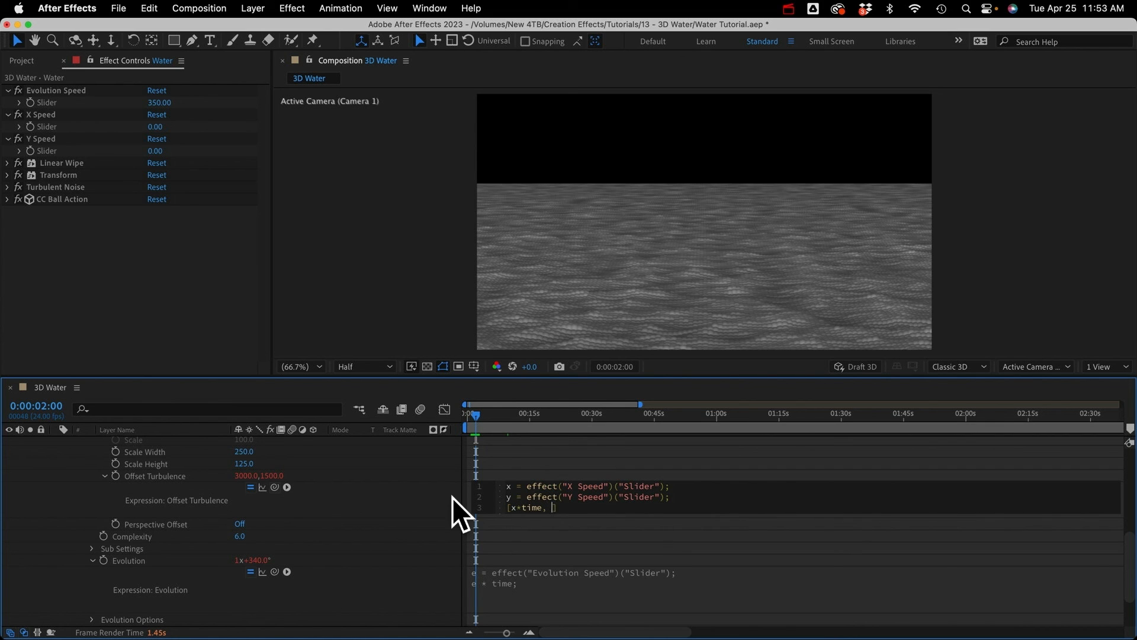
text(*time)
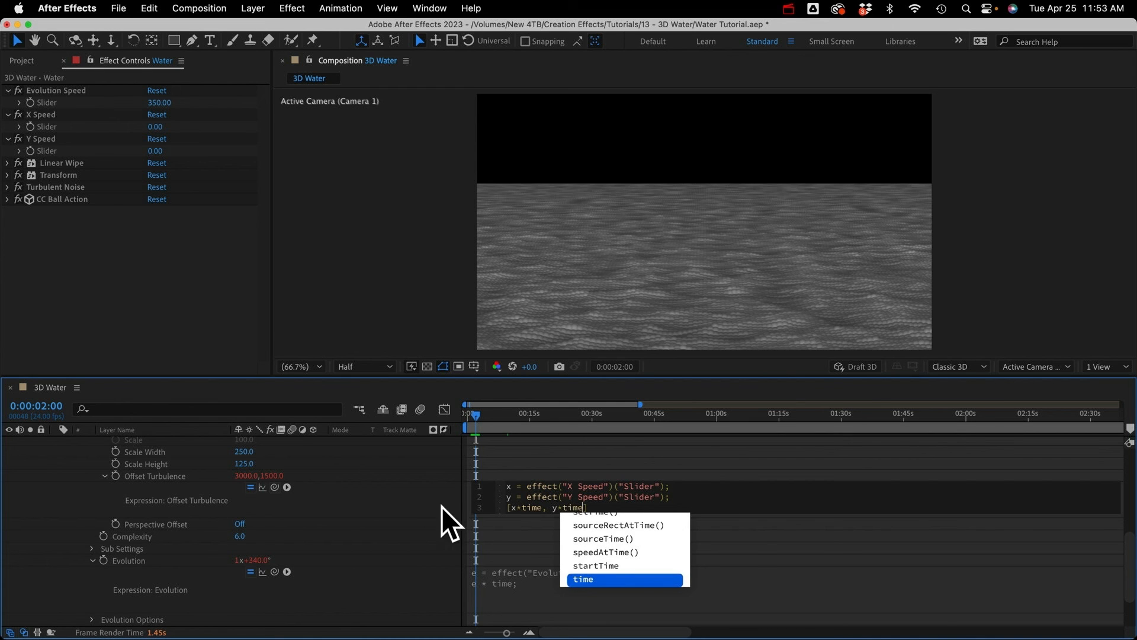
click(414, 499)
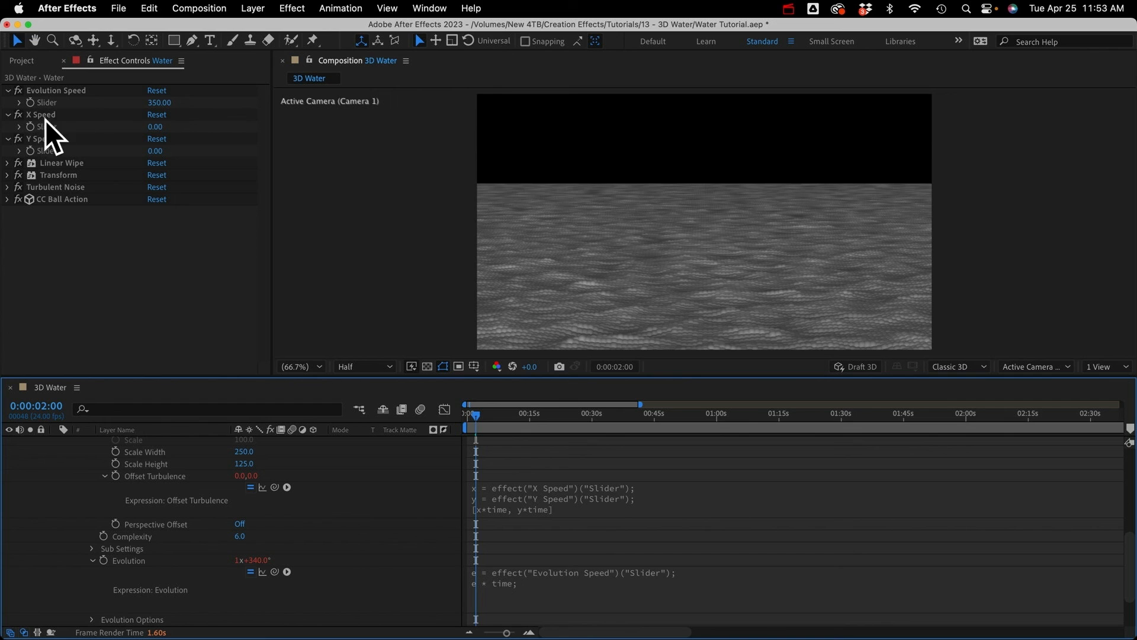
Step: Set the Y Speed slider to 500
click(155, 151)
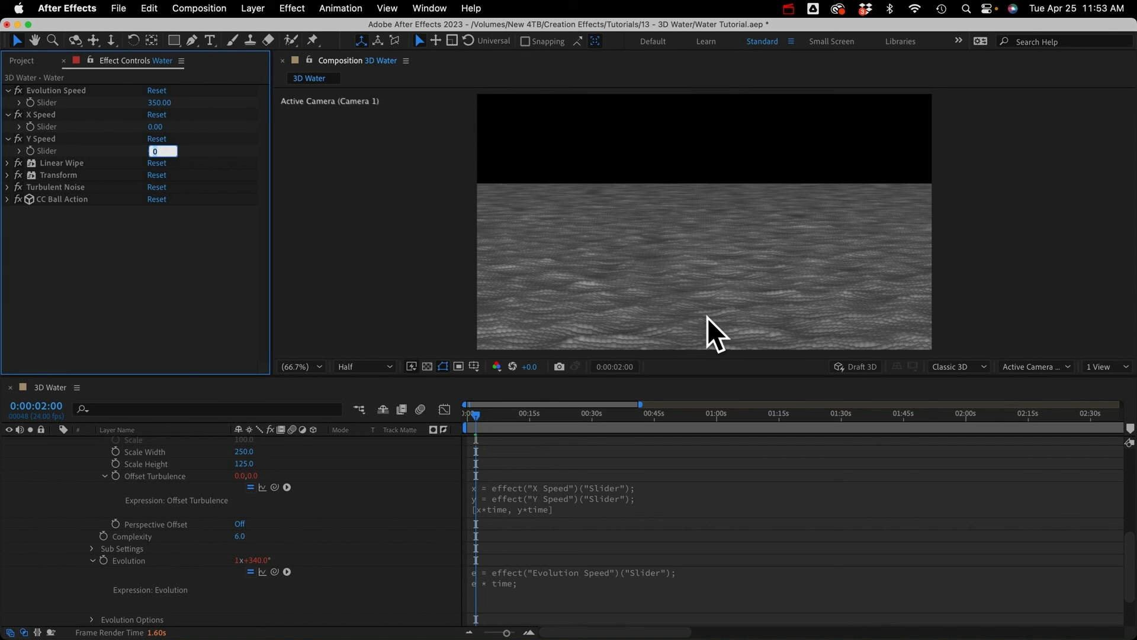
text(500)
key(Return)
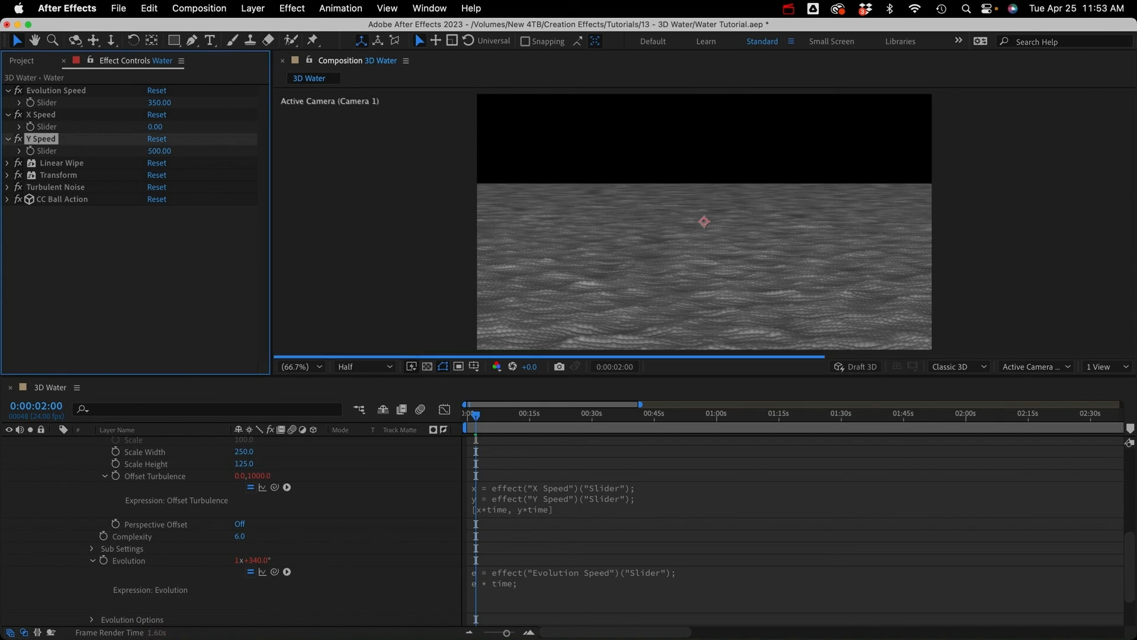
click(408, 592)
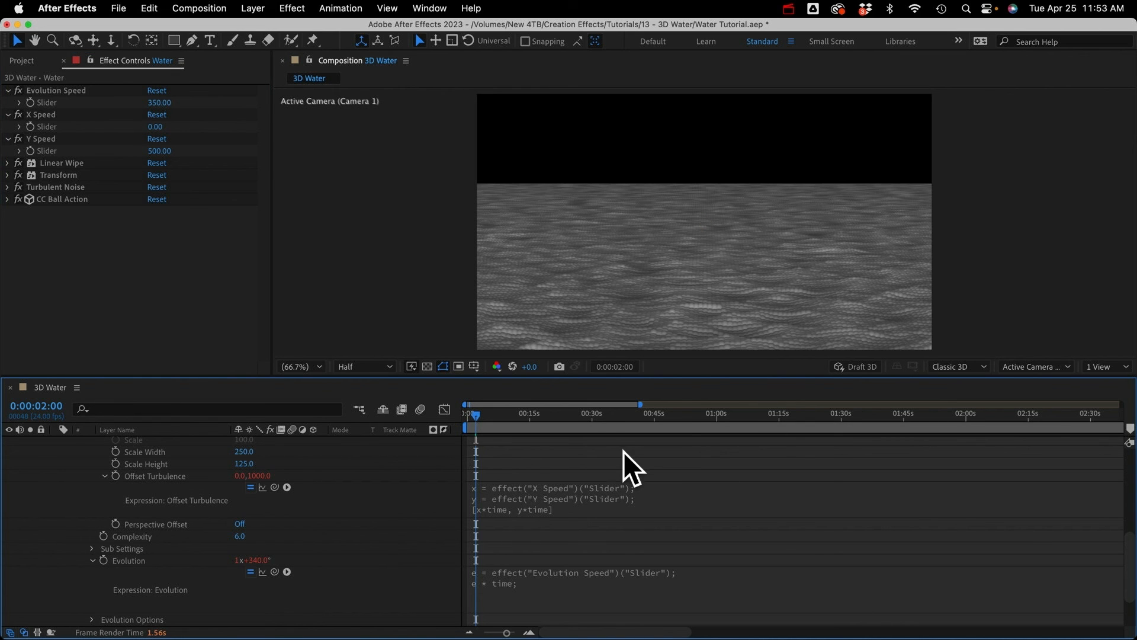
Step: Collapse the Water layer's properties and shrink the timeline area to give the composition view more height
scroll(132, 503, up, 10)
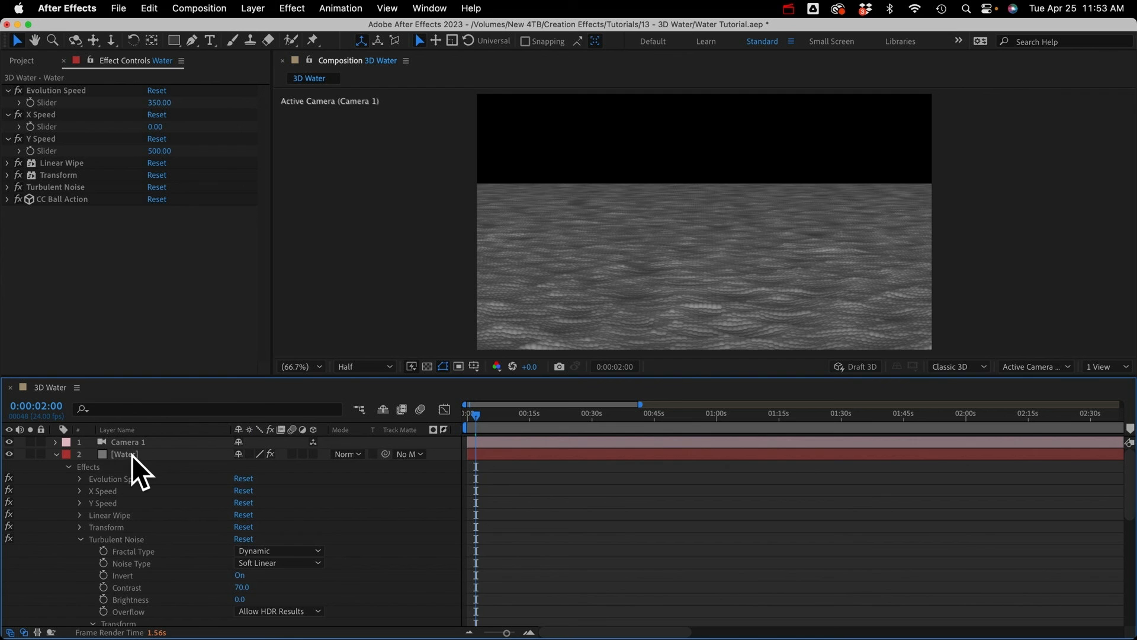
click(132, 455)
key(u)
click(150, 470)
drag(247, 377, 261, 497)
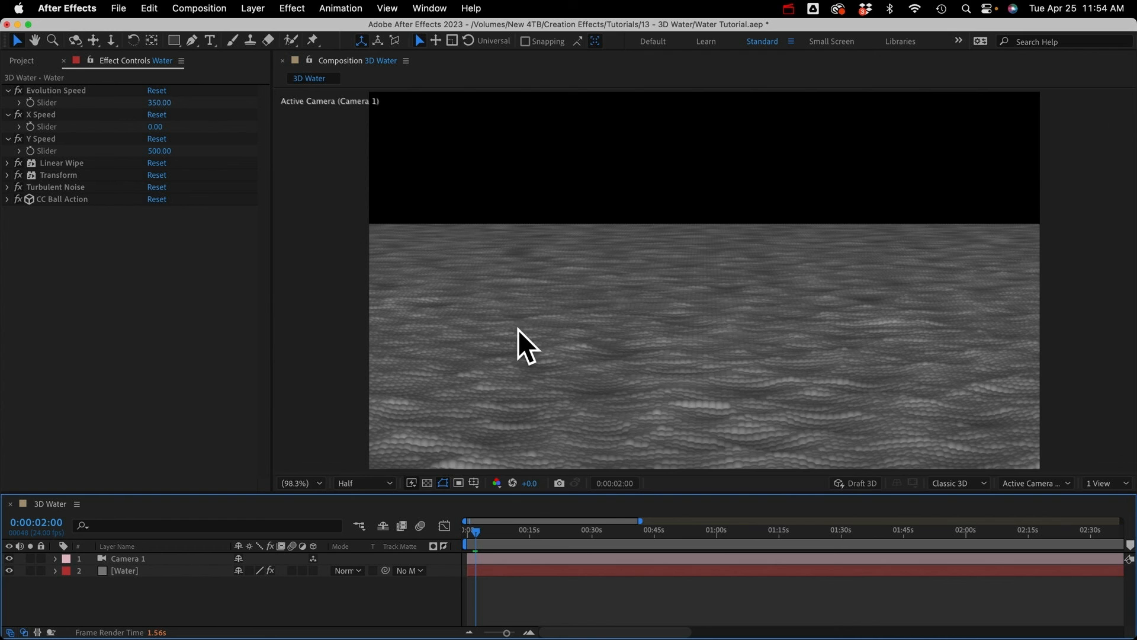
Step: Preview the moving Turbulent Noise with CC Ball Action temporarily disabled, stopping at 0:00:06:00 and re-enabling the effect
click(67, 226)
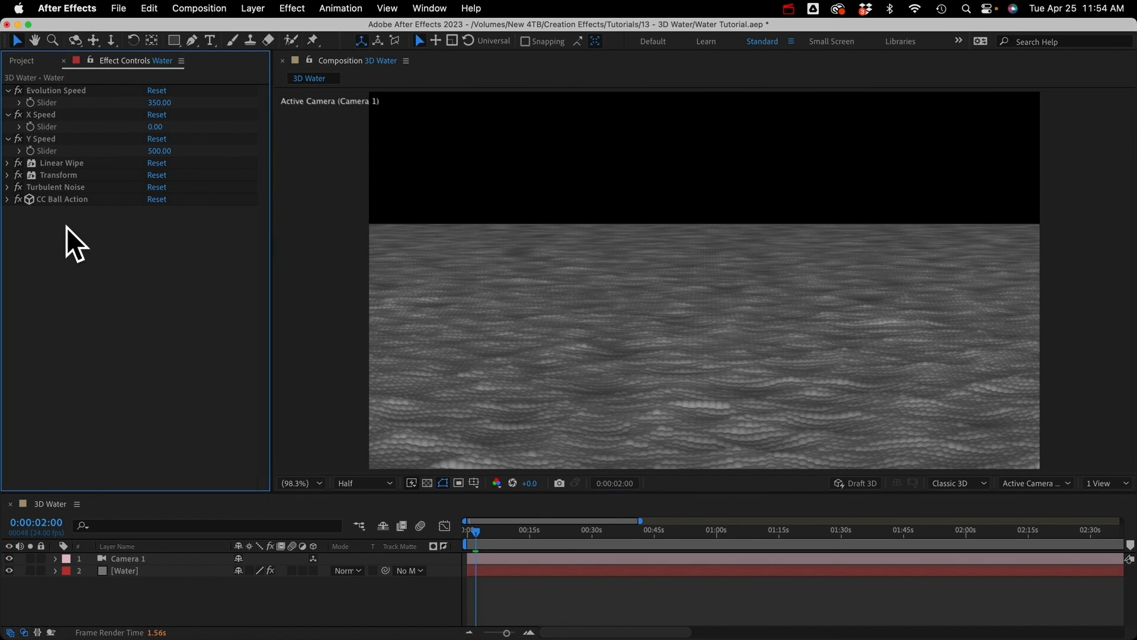
click(18, 199)
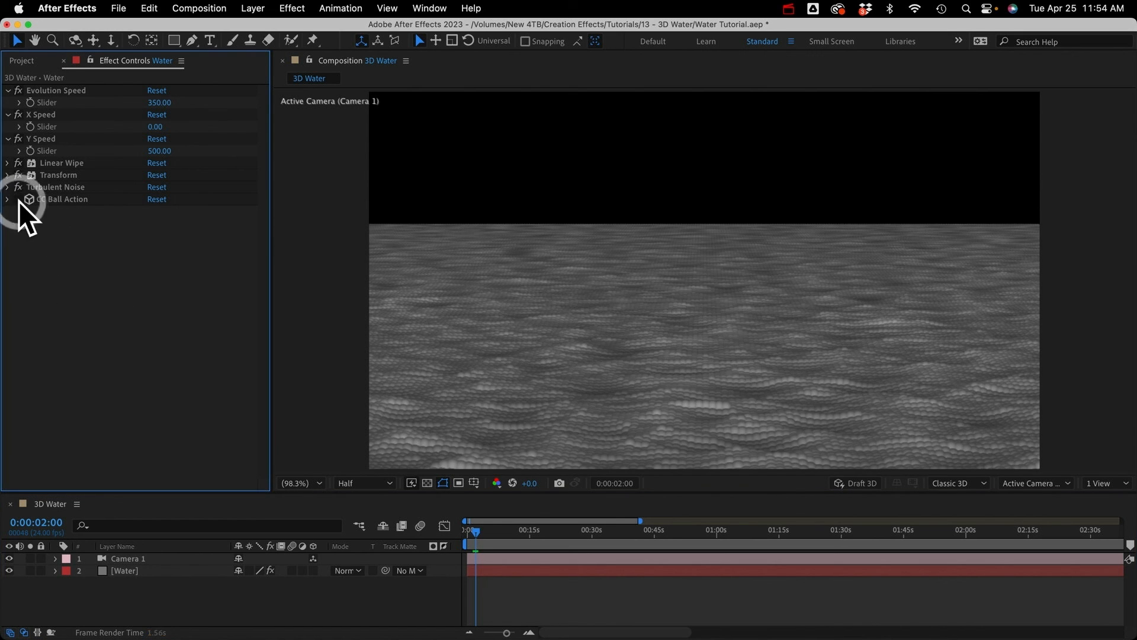
key(space)
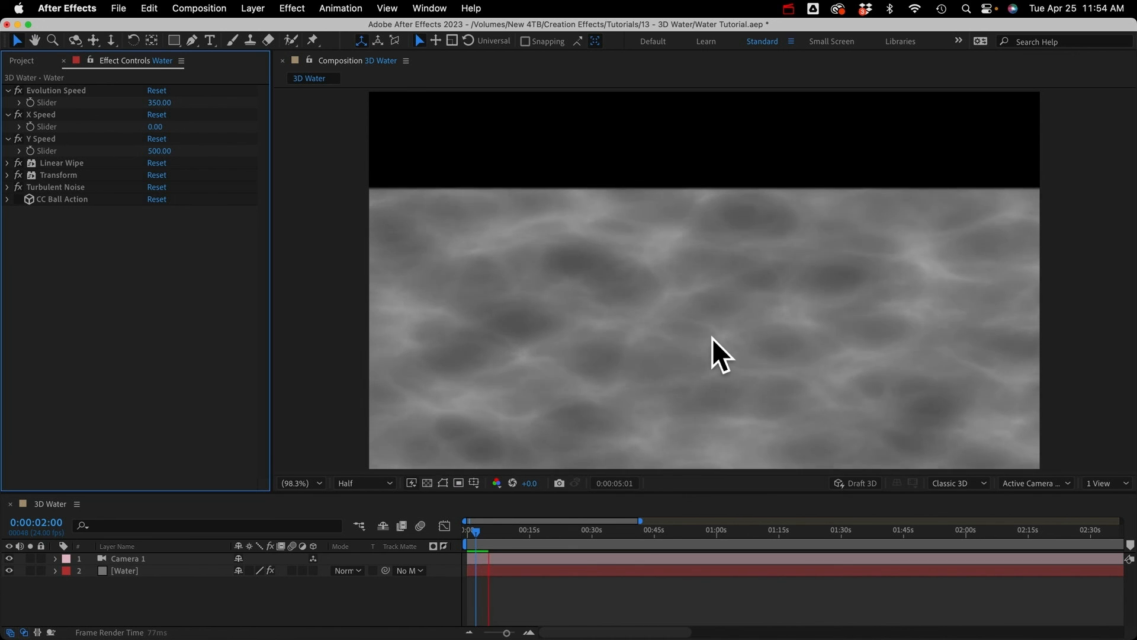
key(space)
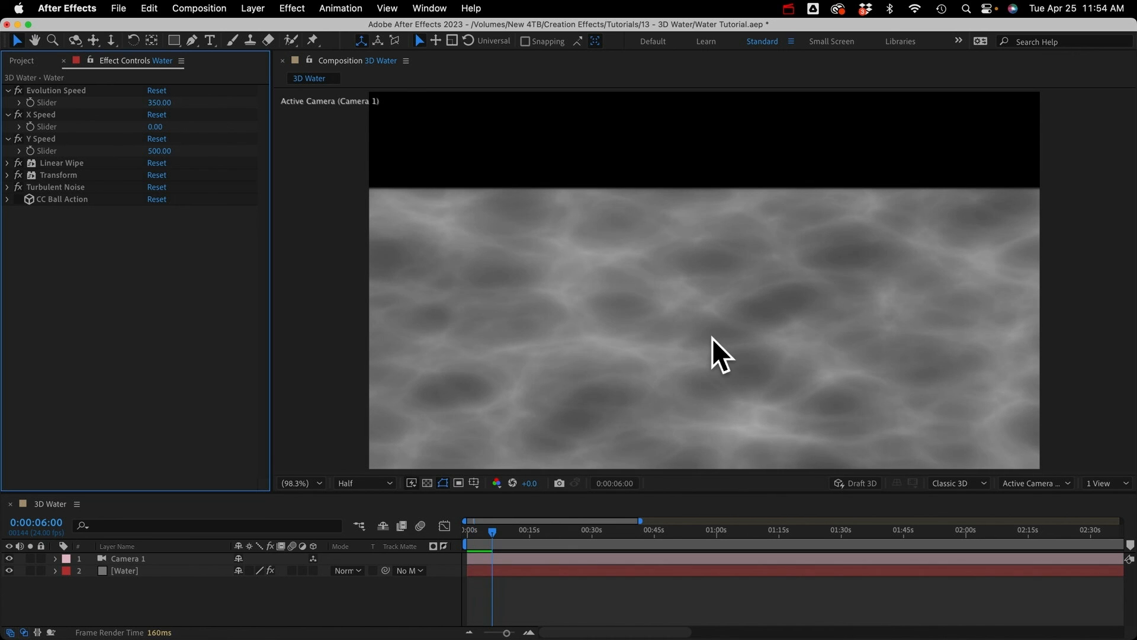
click(17, 199)
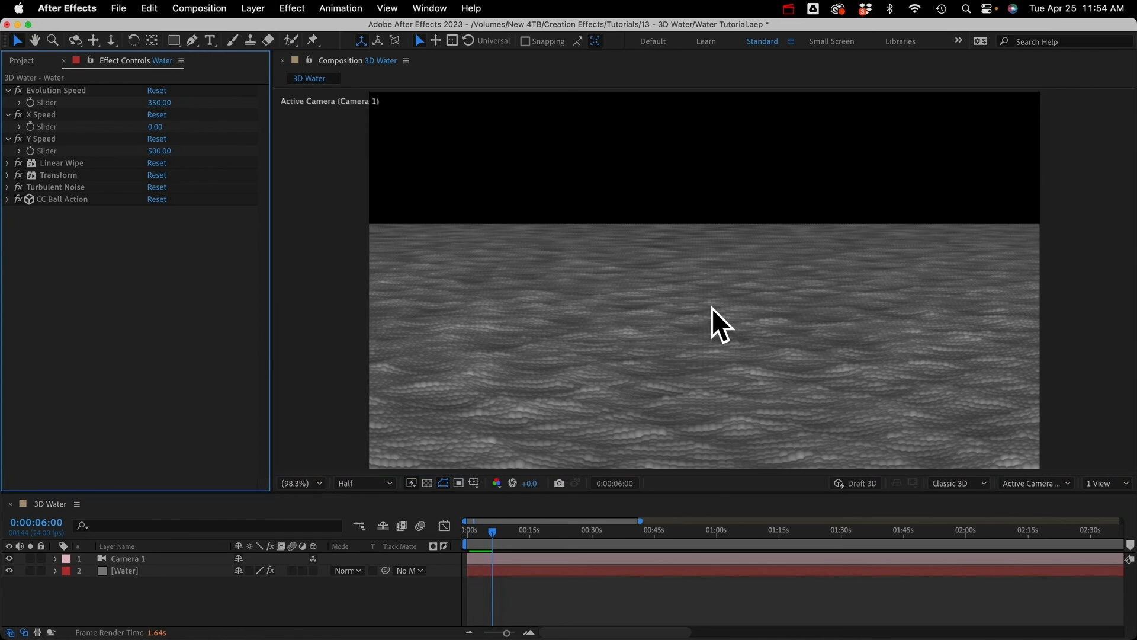
Step: Add the Tritone color correction effect to the Water layer
click(293, 7)
click(122, 572)
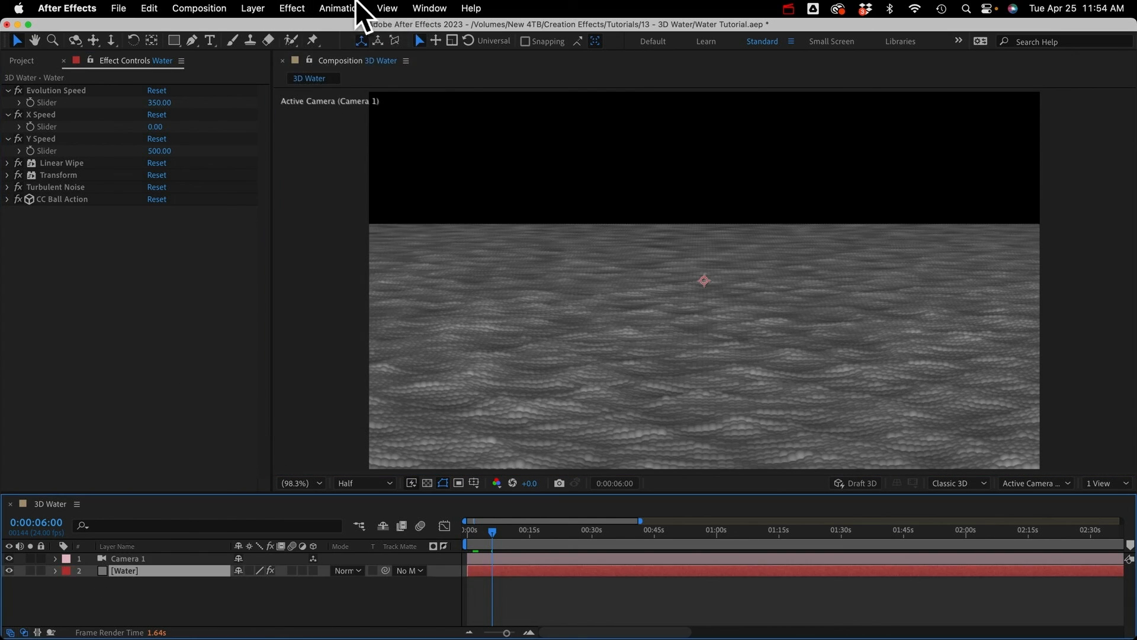
click(296, 7)
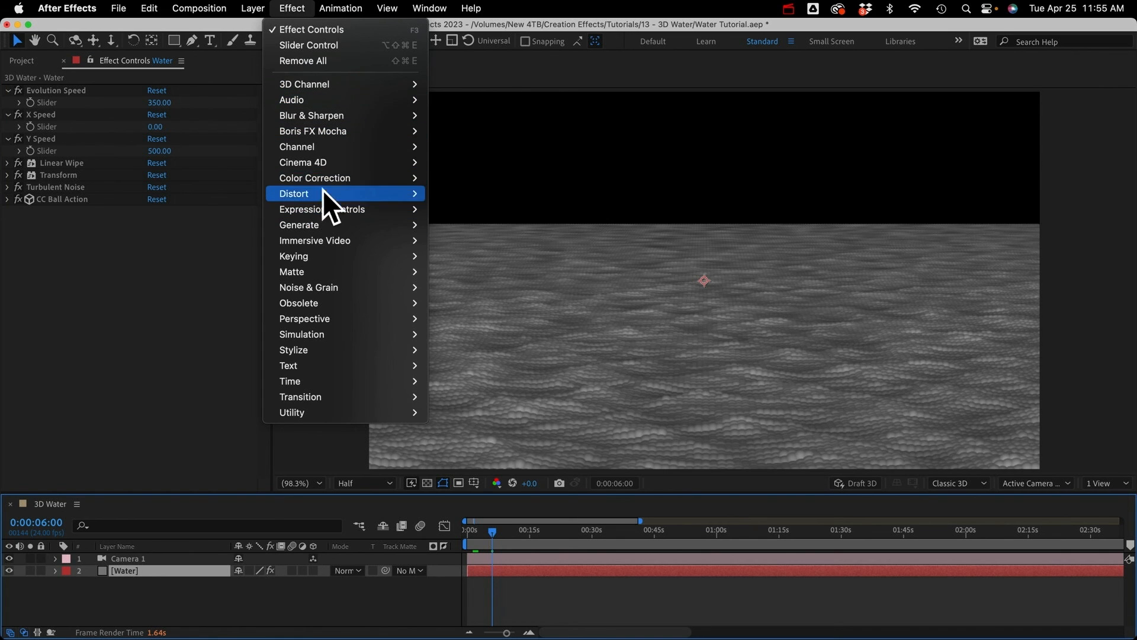
mouse_move(325, 179)
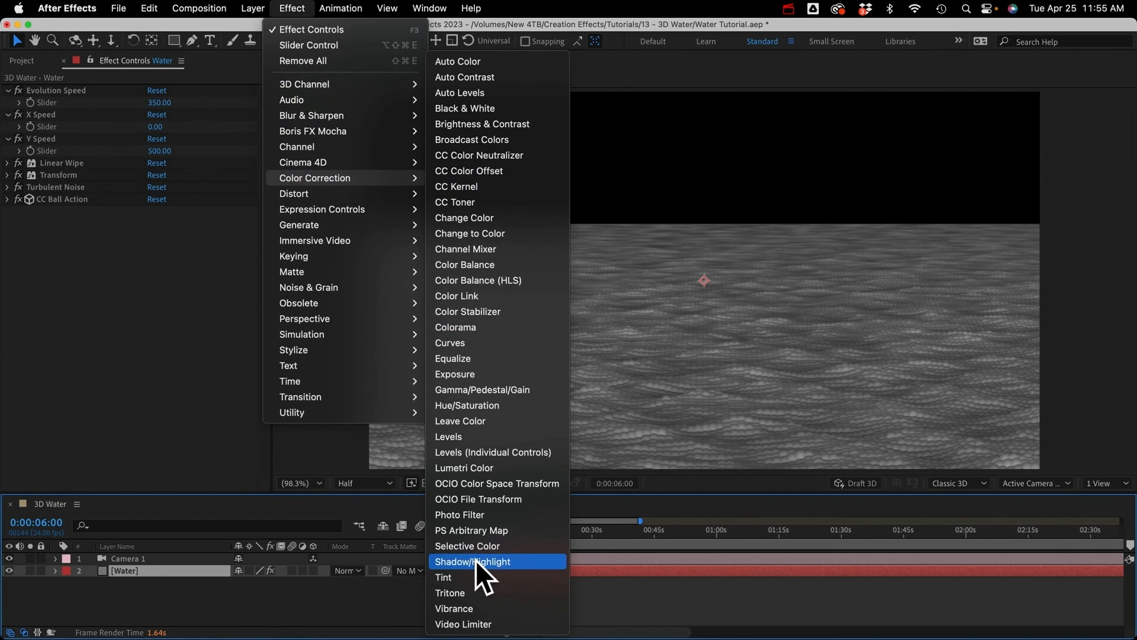
click(463, 593)
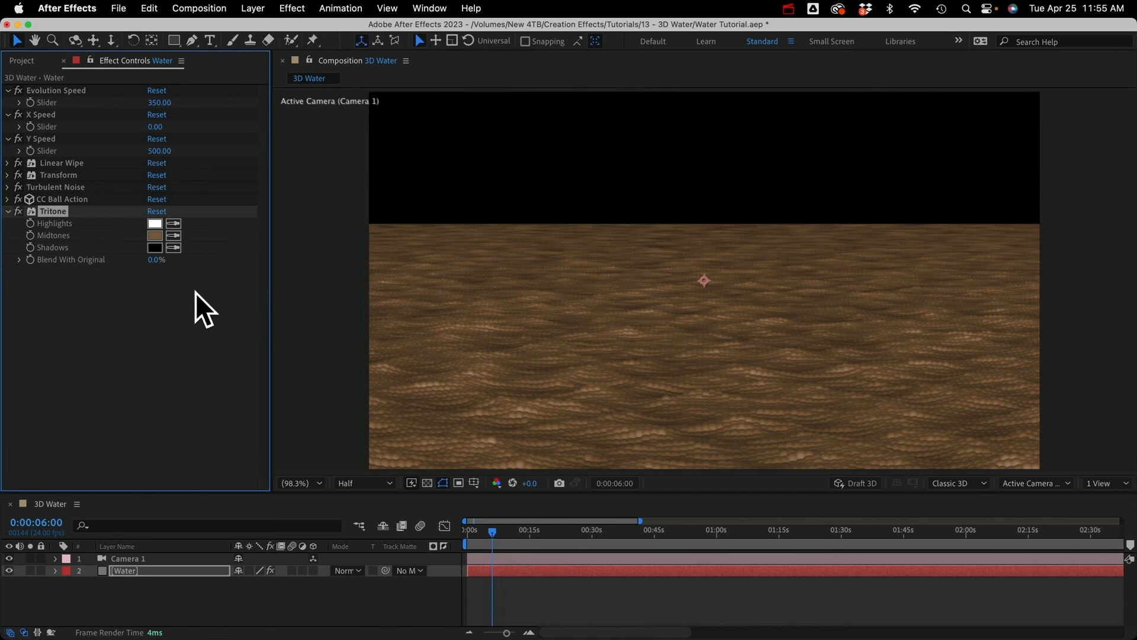
Step: Set the Tritone midtones to blue 215D82, collapse the effect, and play the water preview until 0:00:04:12
click(158, 236)
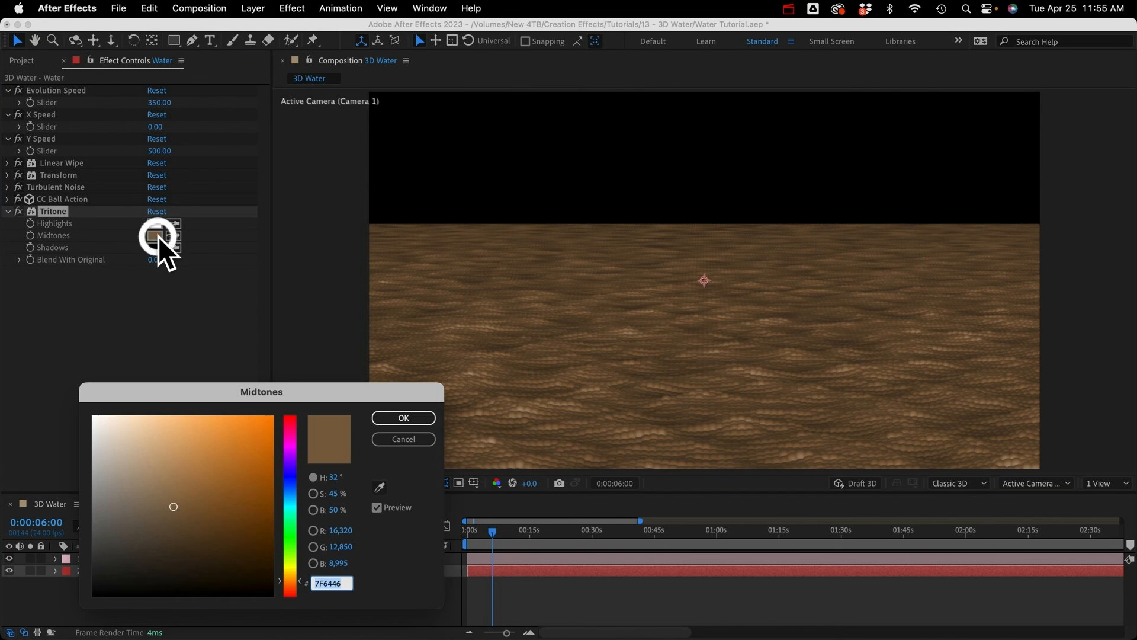
click(289, 493)
mouse_move(227, 510)
mouse_down()
mouse_move(239, 503)
mouse_move(227, 505)
mouse_up()
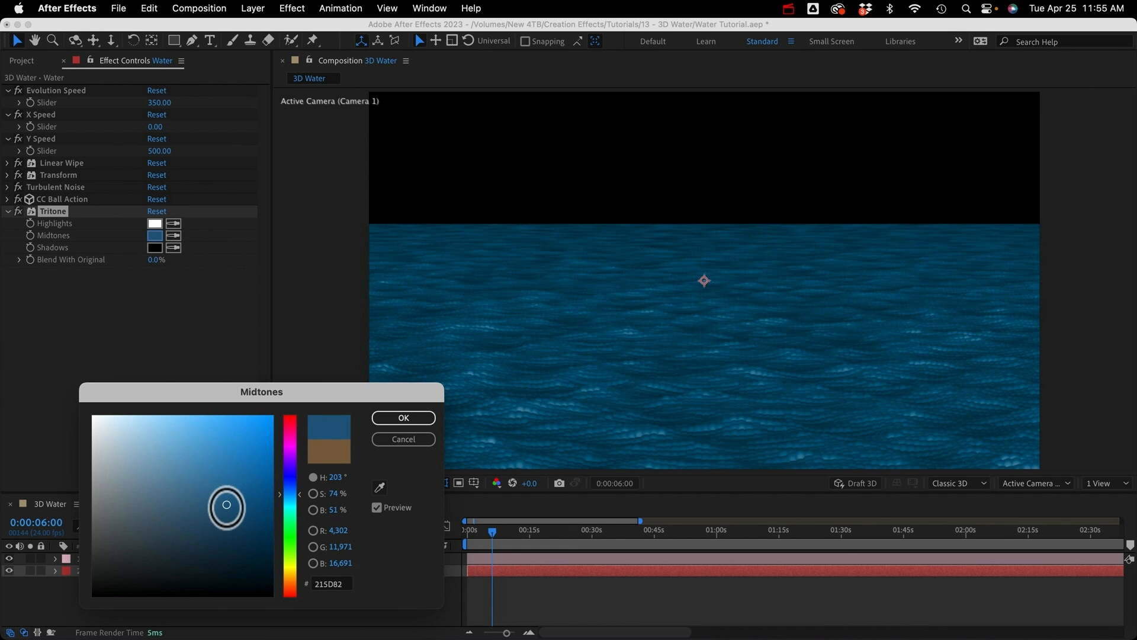
click(421, 422)
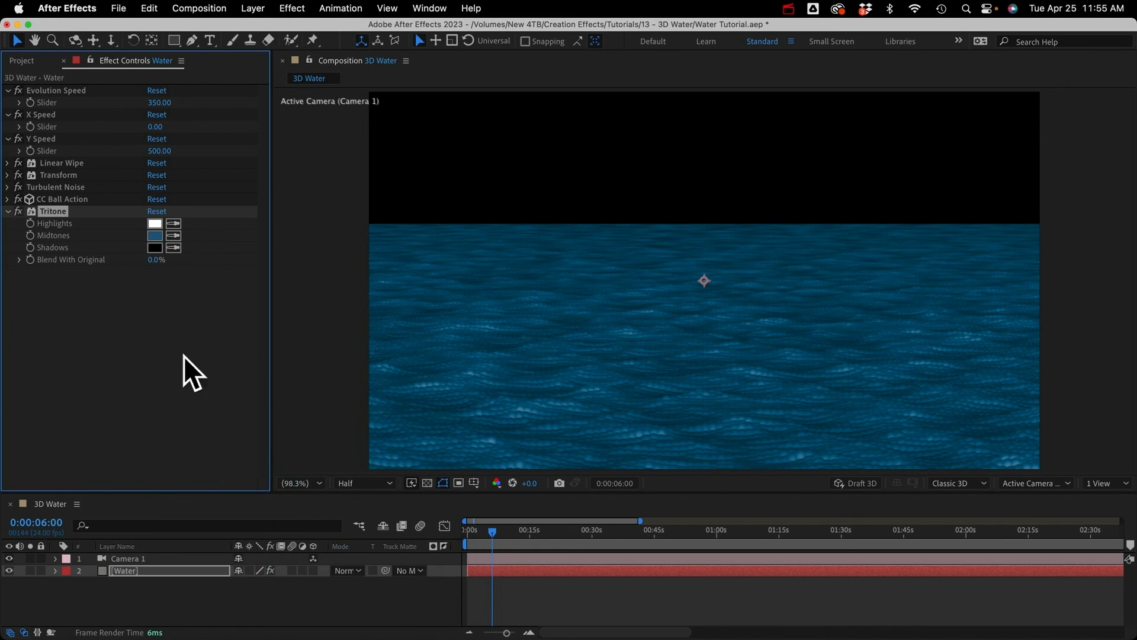
click(9, 212)
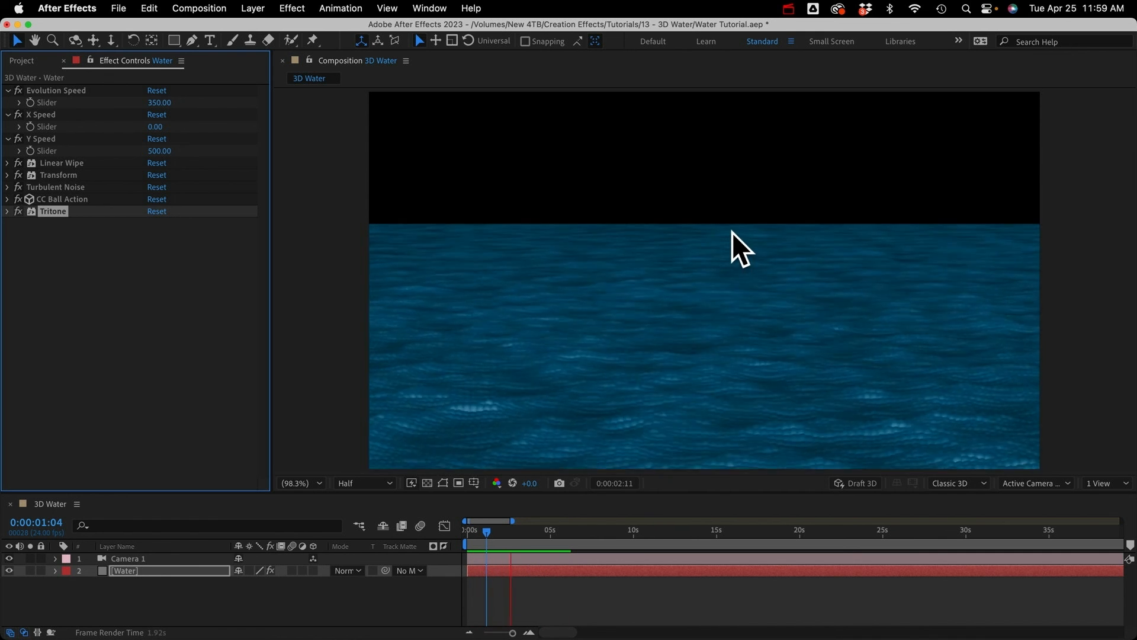
key(space)
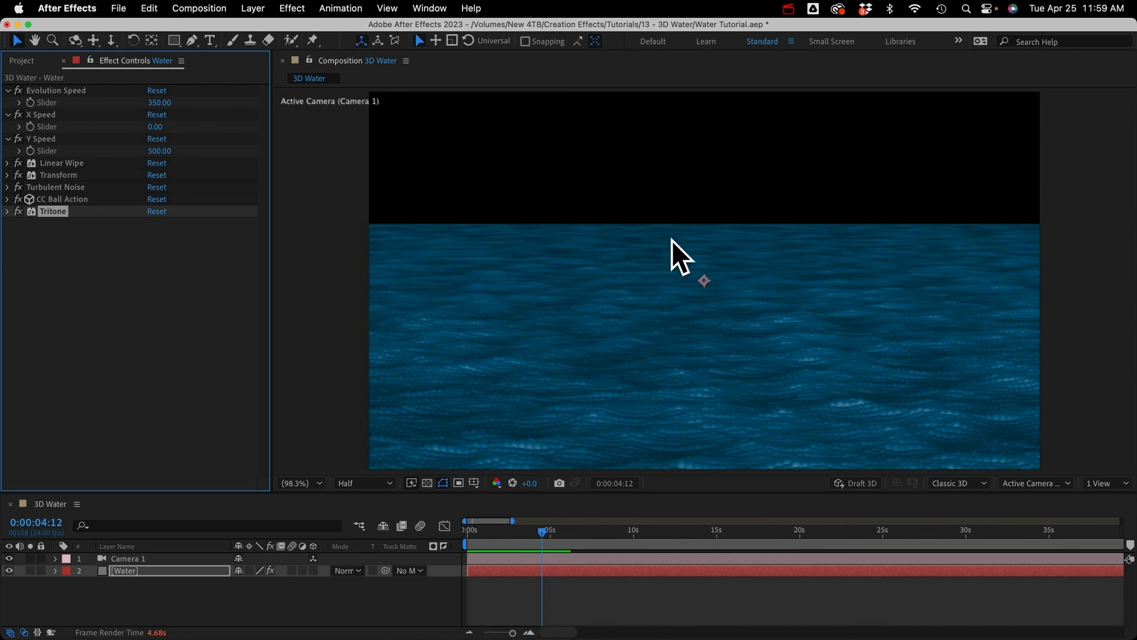
Step: Duplicate the Linear Wipe effect and move the copy below Tritone
click(48, 161)
key(super+d)
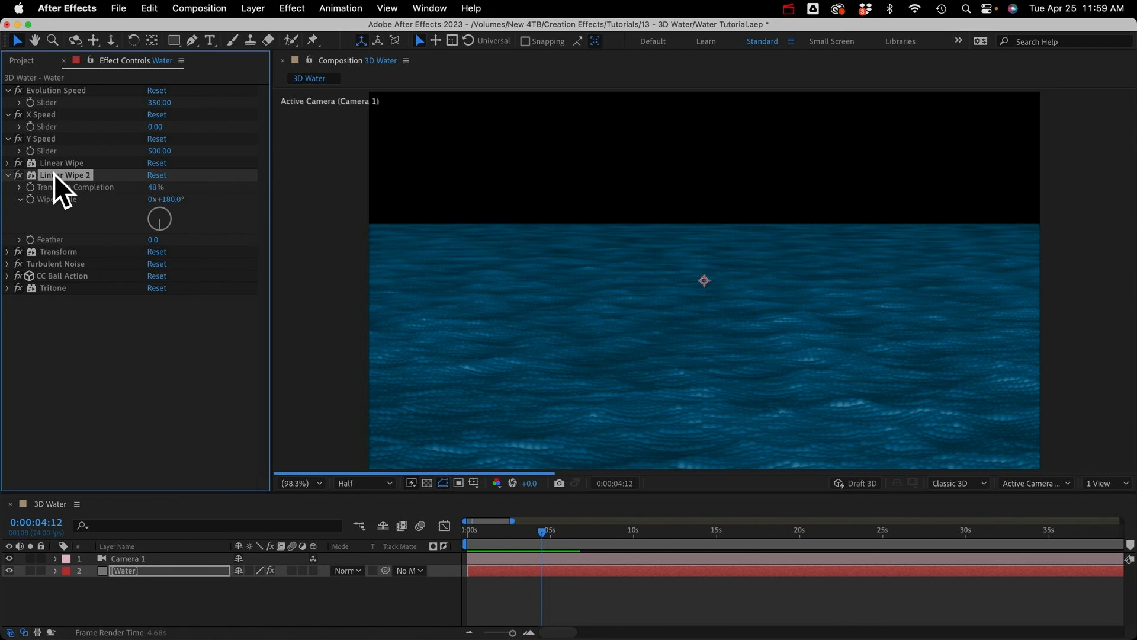
drag(130, 348, 48, 320)
Step: Adjust Feather and Transition Completion of Linear Wipe 2 to soften the water's edge at the horizon
drag(155, 289, 191, 292)
drag(157, 236, 159, 239)
drag(155, 288, 421, 310)
drag(157, 236, 148, 241)
drag(155, 288, 207, 293)
click(158, 235)
Step: Duplicate Linear Wipe 2, set the copy's Feather to 100, and adjust its Transition Completion so the horizon fades out
click(66, 223)
key(ctrl+d)
drag(159, 301, 158, 301)
text(100)
key(Return)
click(152, 252)
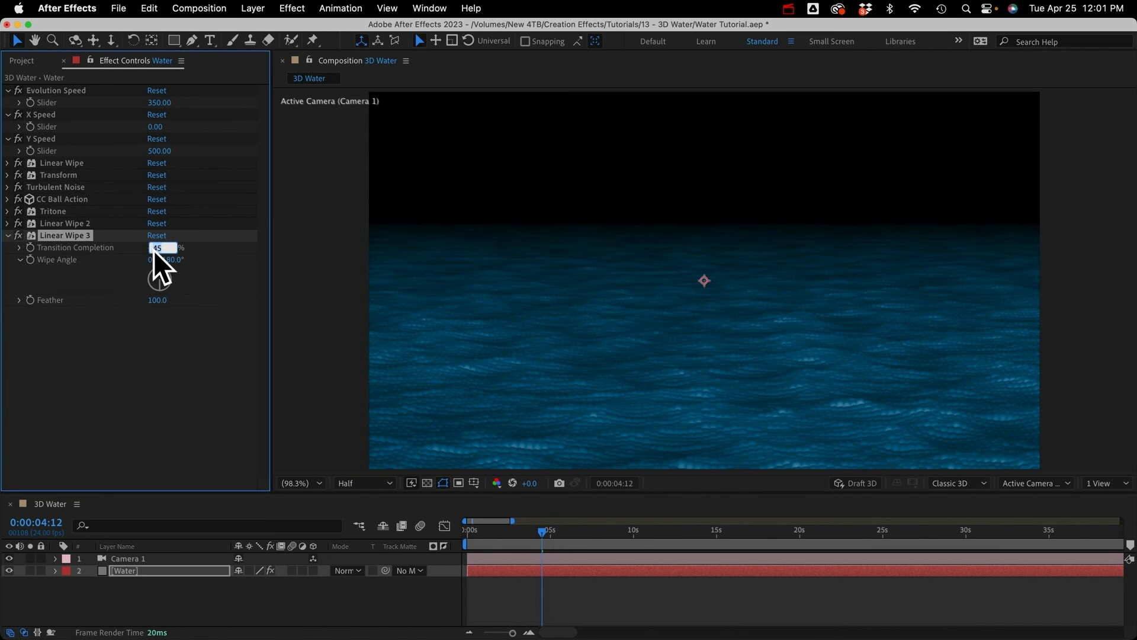
click(109, 371)
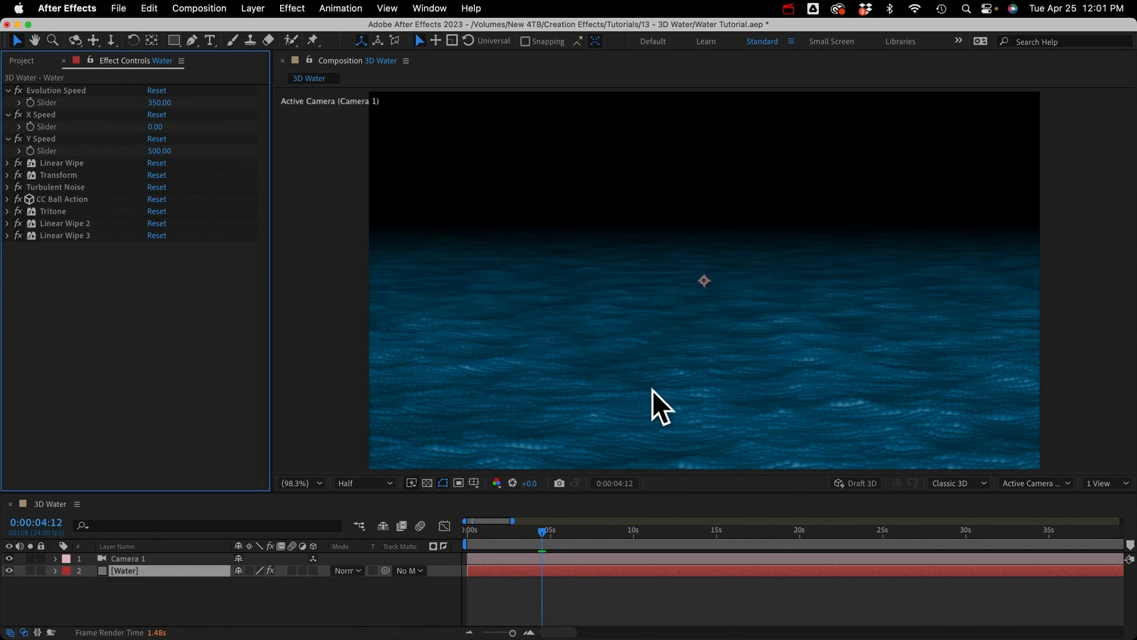
Step: Create a comp-sized gray solid named BG and place it below the Water layer
click(253, 8)
mouse_move(255, 29)
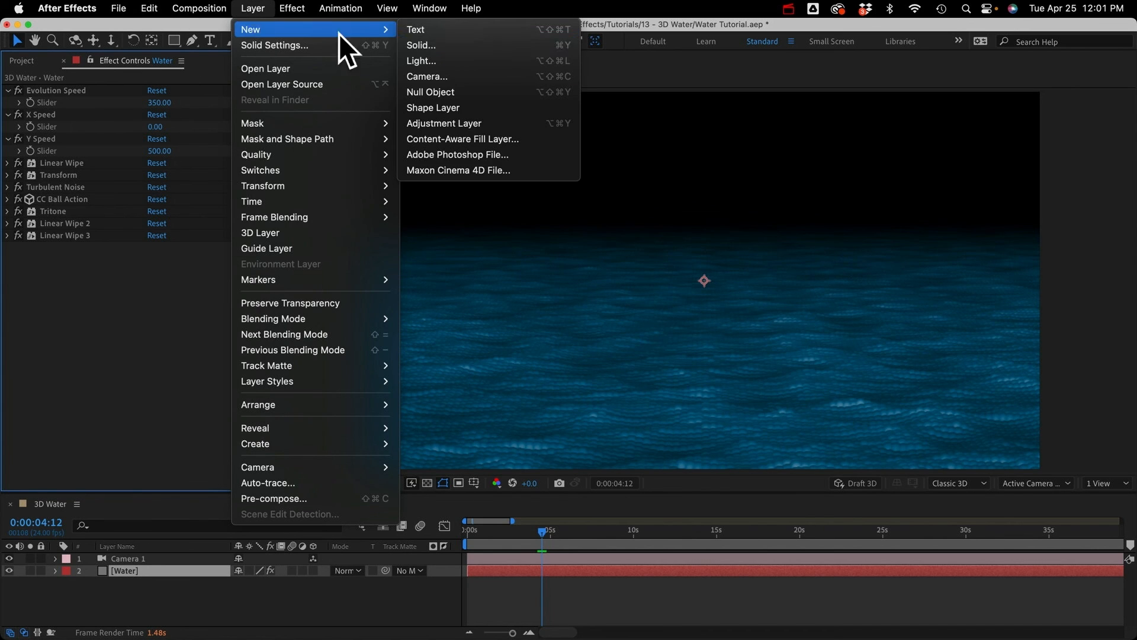
click(470, 45)
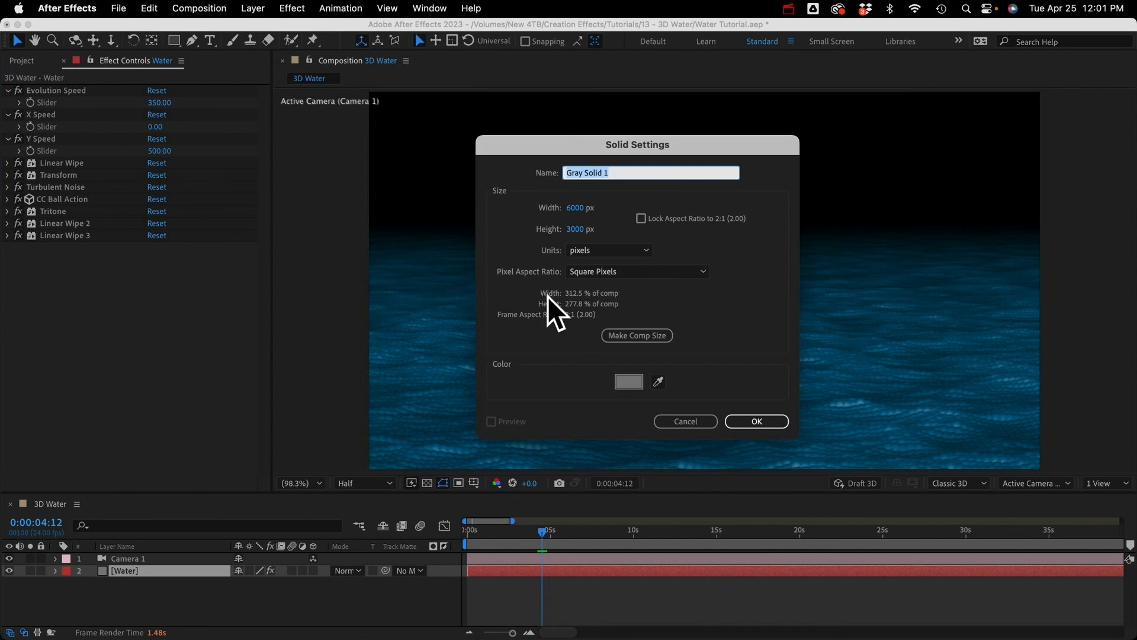
click(638, 335)
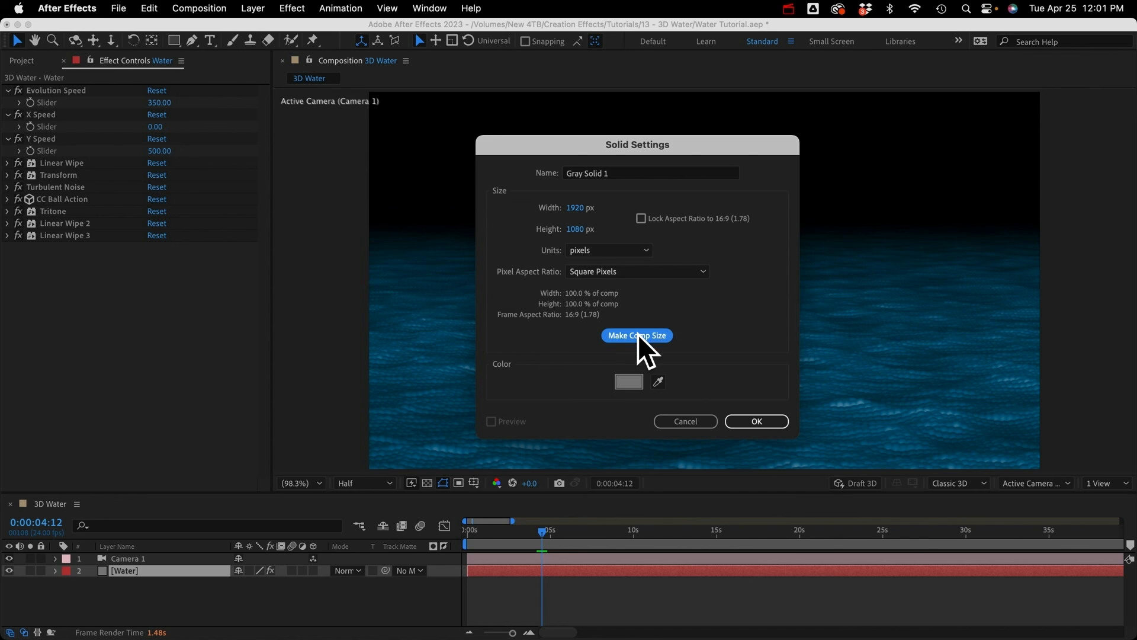
click(610, 173)
drag(564, 172, 549, 170)
key(BackSpace)
text(BG)
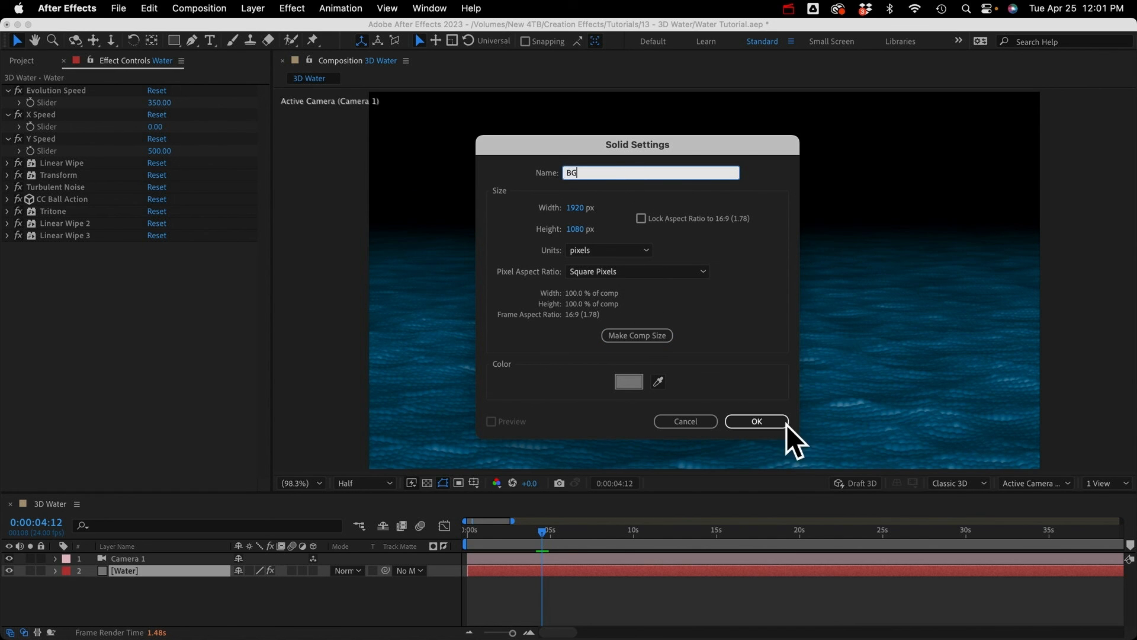
click(764, 421)
drag(121, 570, 118, 590)
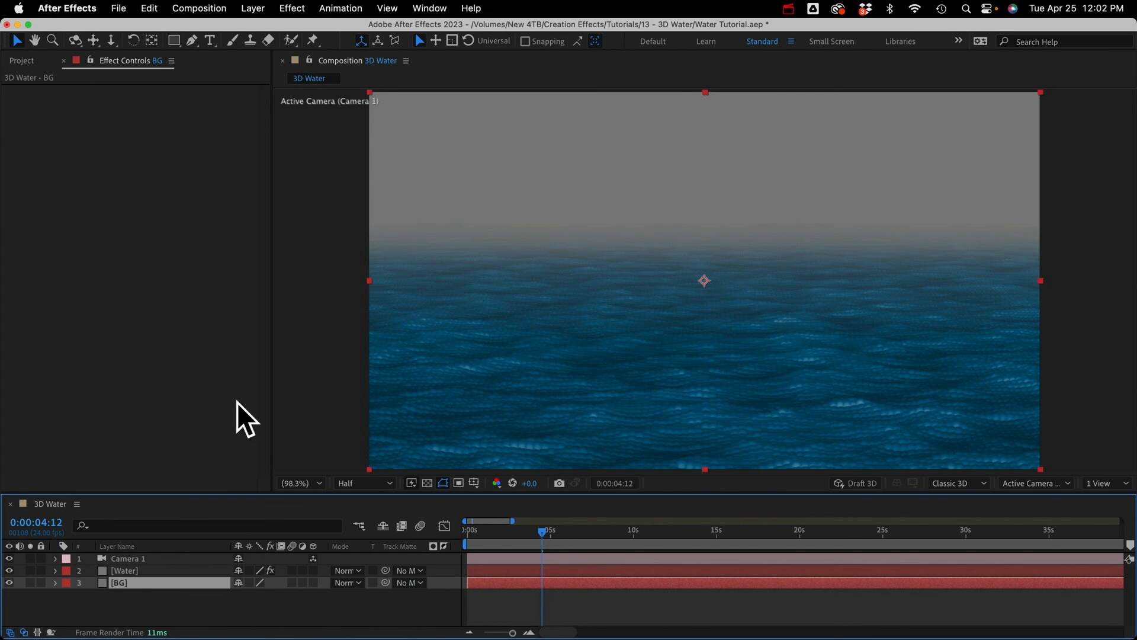
Step: Apply Gradient Ramp to the BG layer and move its End of Ramp point up to 960, 600
click(292, 9)
mouse_move(299, 224)
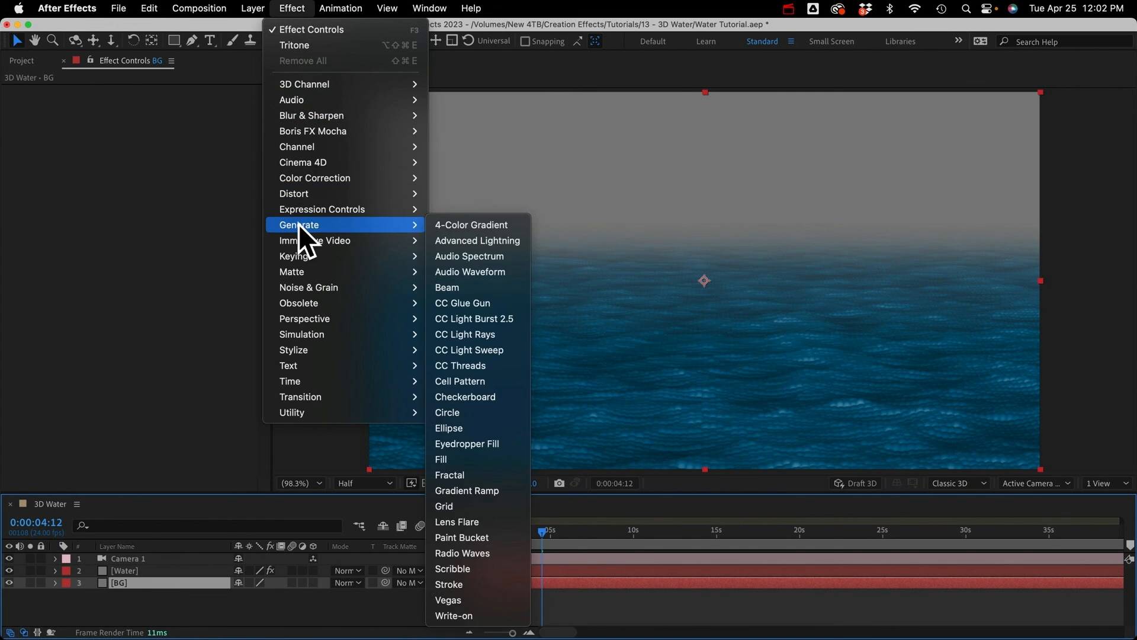
click(478, 491)
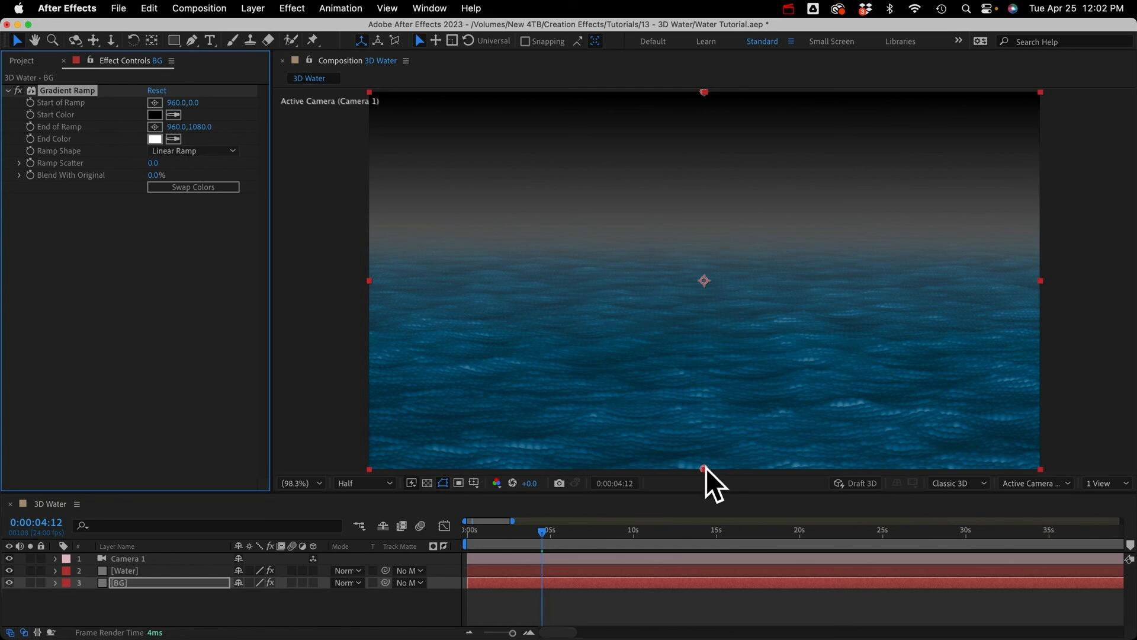
drag(705, 467, 703, 300)
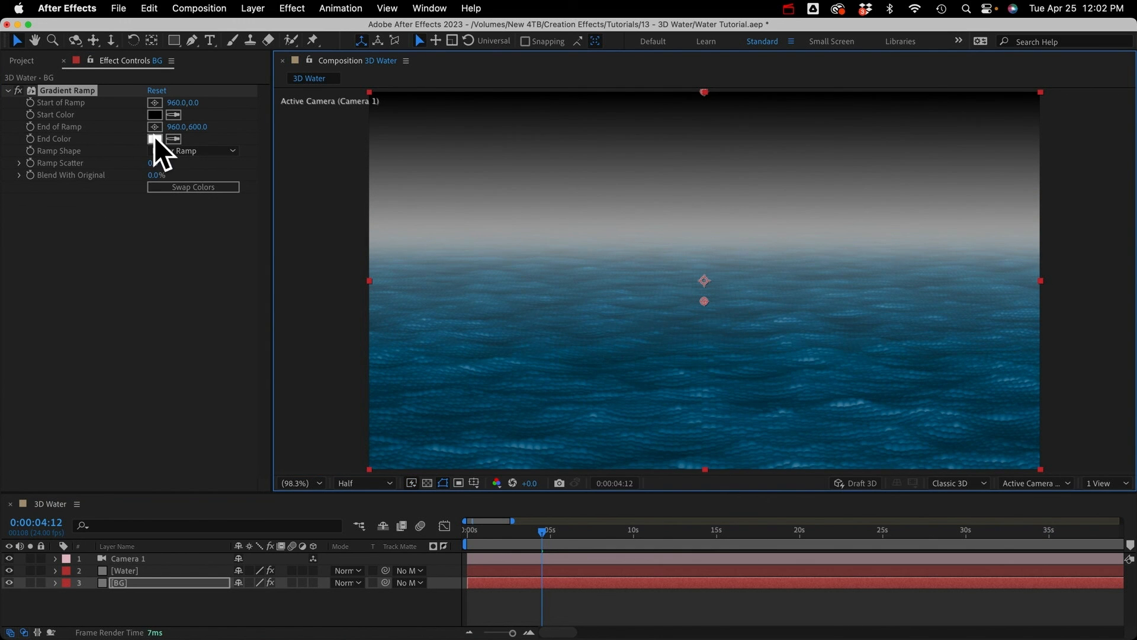
Step: Set the BG gradient's Start Color to a strong blue and its End Color to pale blue C0D0DF
click(155, 115)
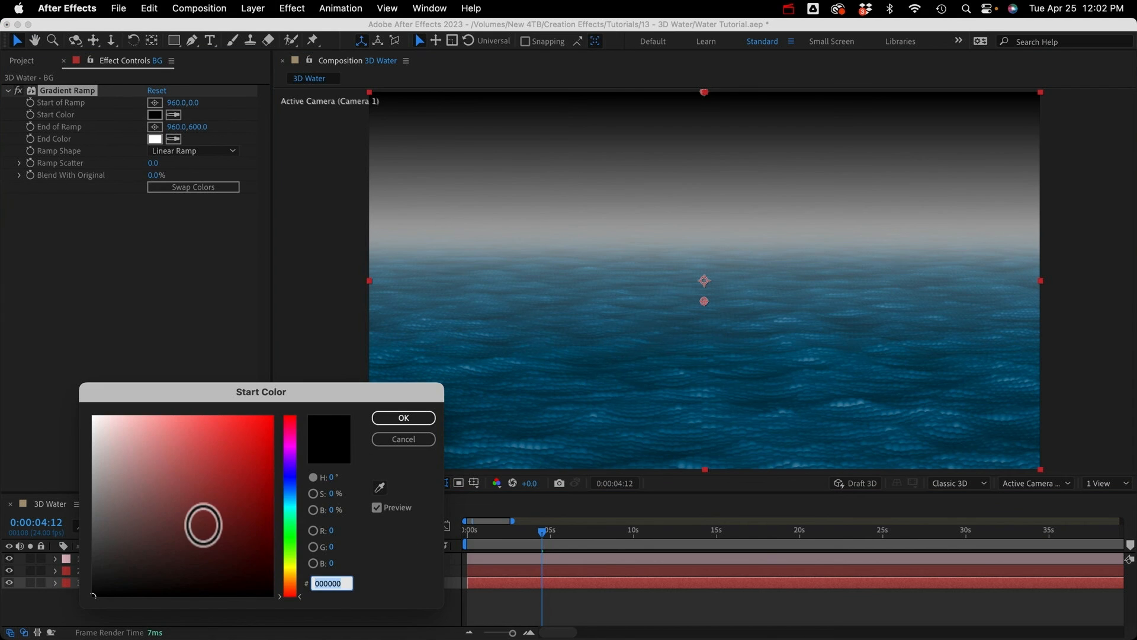
click(291, 493)
drag(183, 472, 236, 464)
click(403, 417)
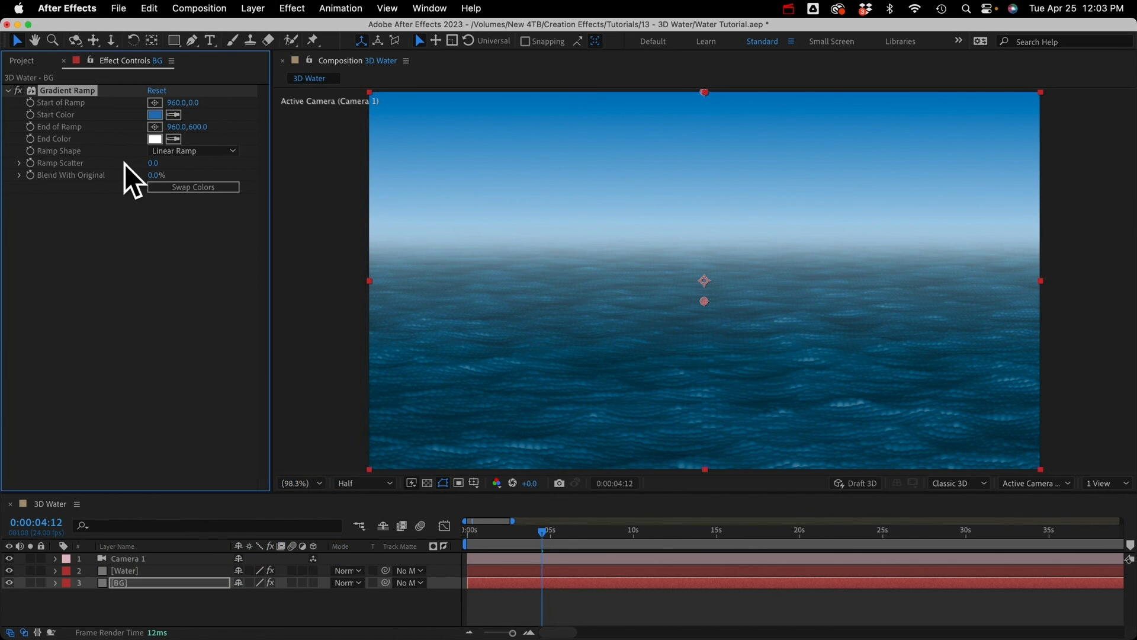
click(155, 138)
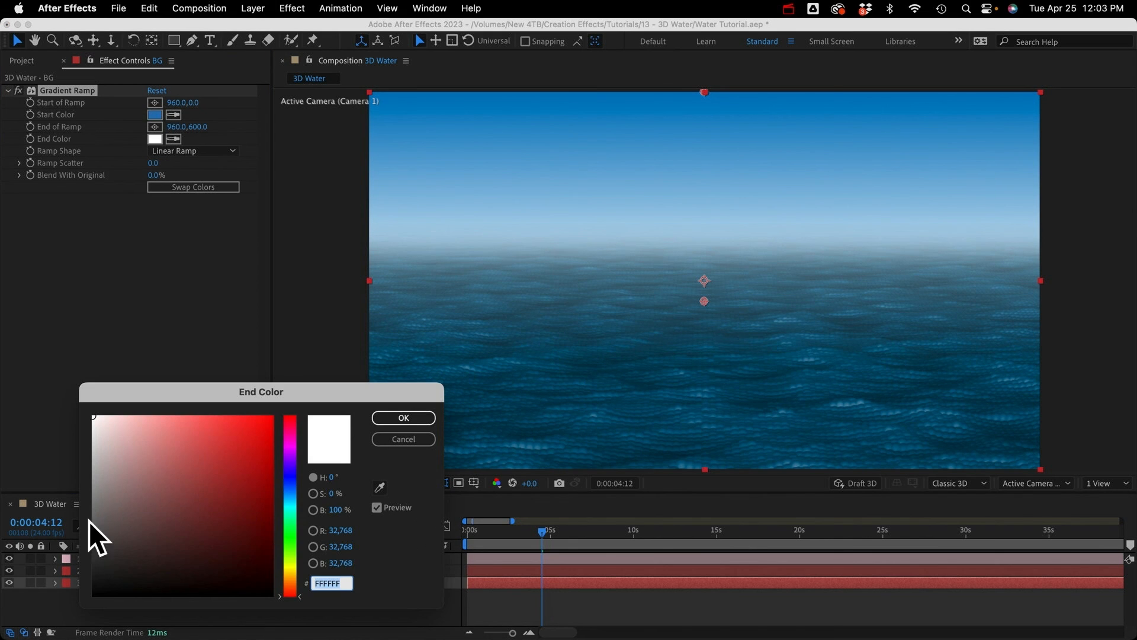
click(291, 491)
drag(91, 418, 116, 438)
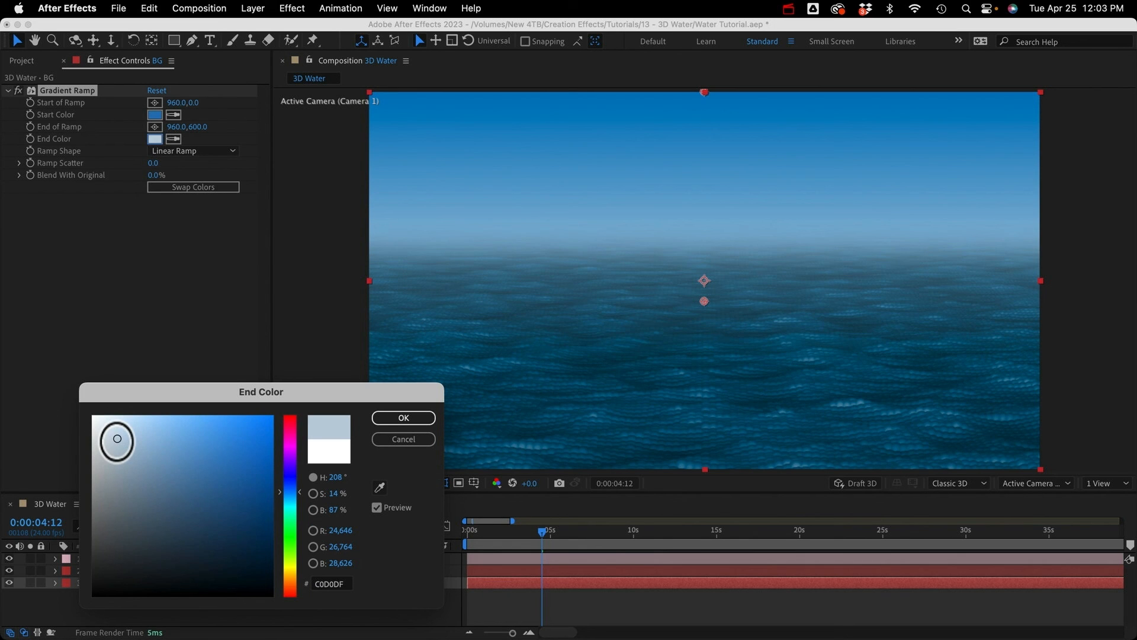
click(411, 416)
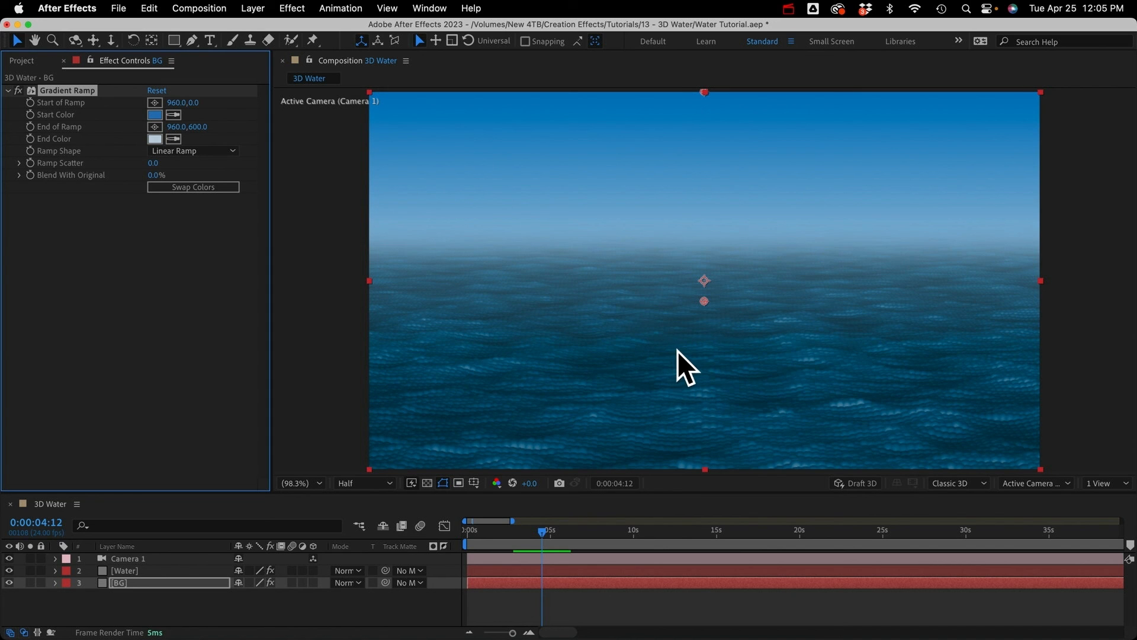
Step: Add an adjustment layer directly above the Water layer and rename it DOF Blurring
click(123, 559)
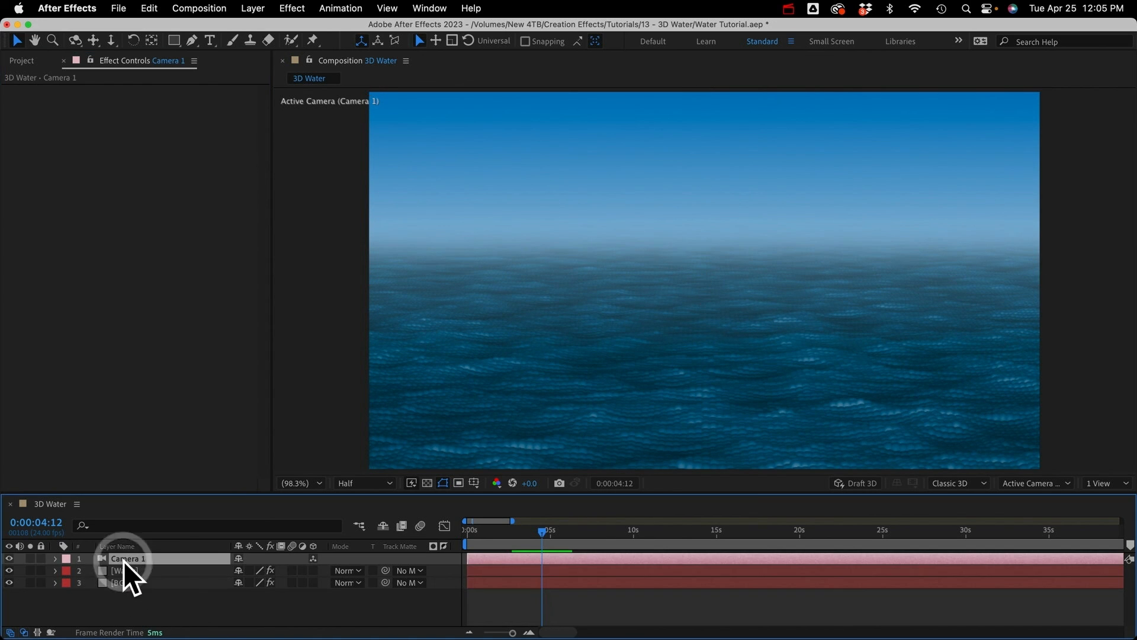
click(130, 570)
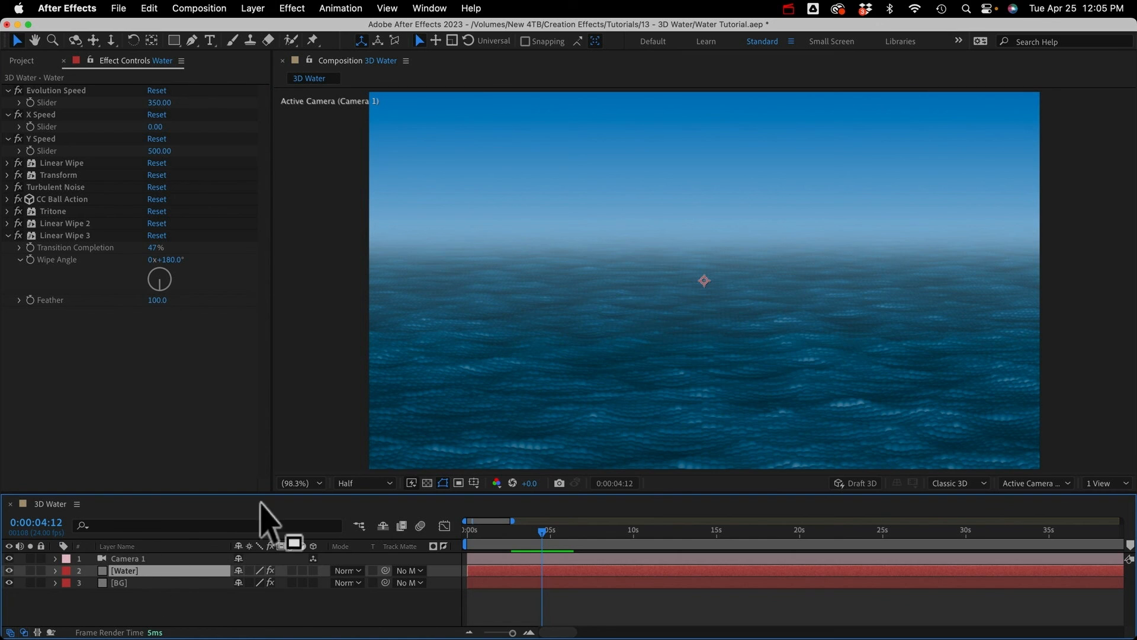
click(252, 11)
mouse_move(254, 29)
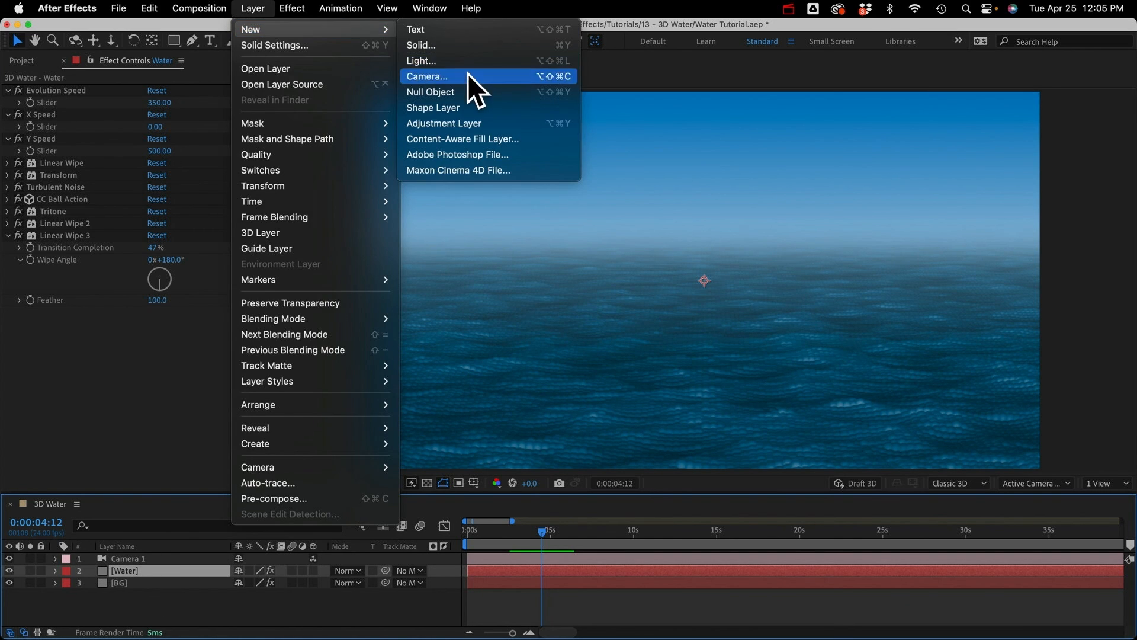
click(444, 123)
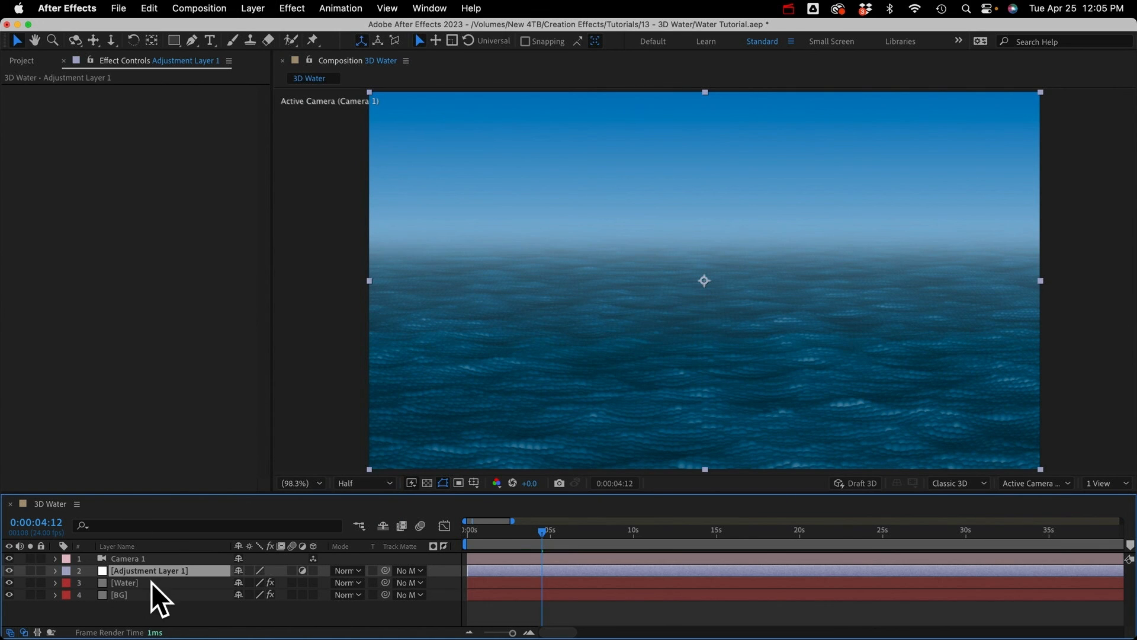
key(Return)
text(DOF)
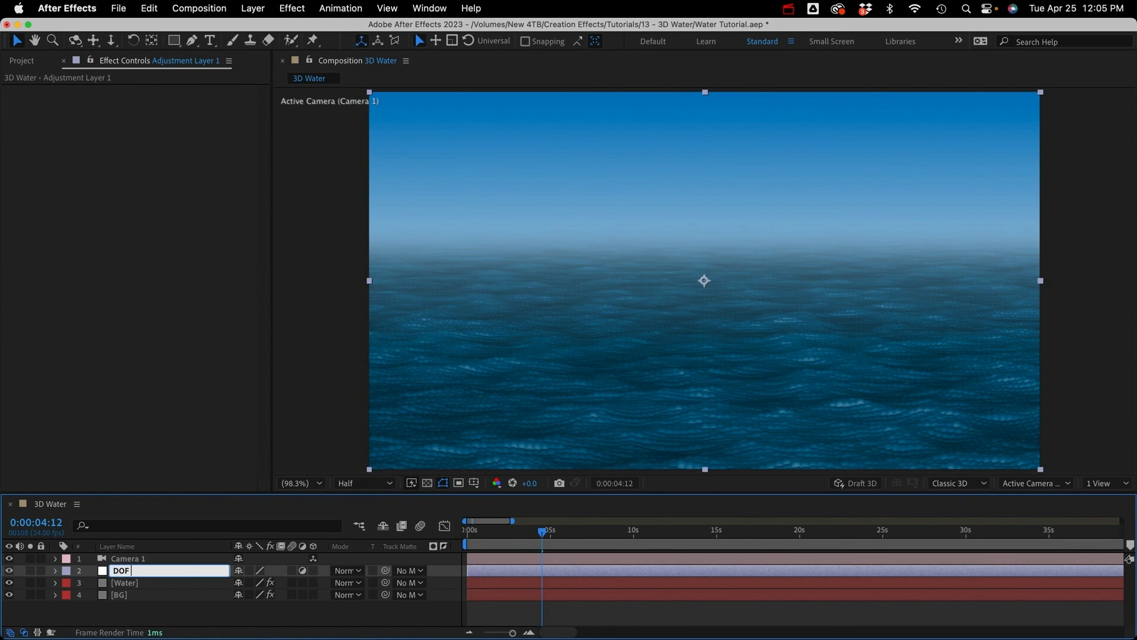
text( Blurring)
key(Return)
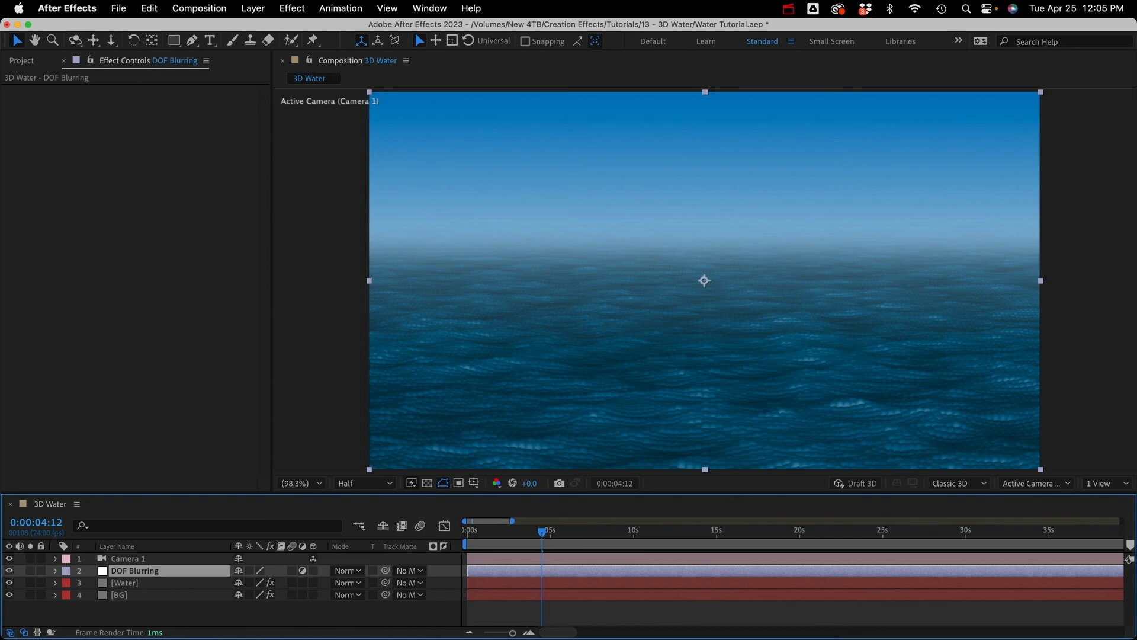
Step: Apply the Camera Lens Blur effect to the DOF Blurring layer
click(290, 8)
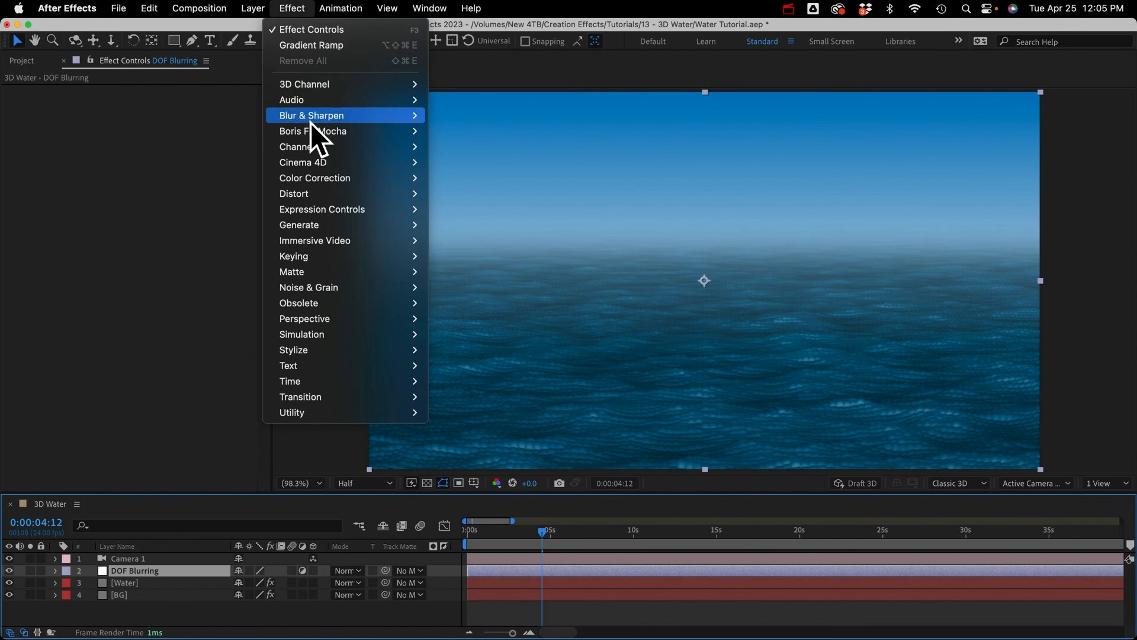
mouse_move(310, 116)
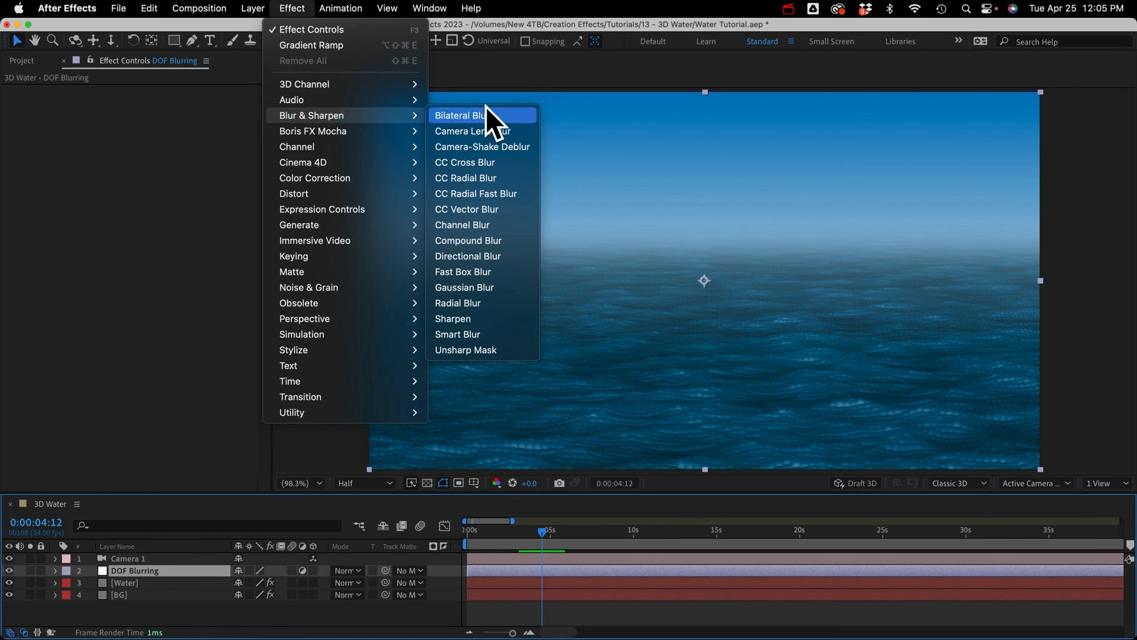
click(467, 131)
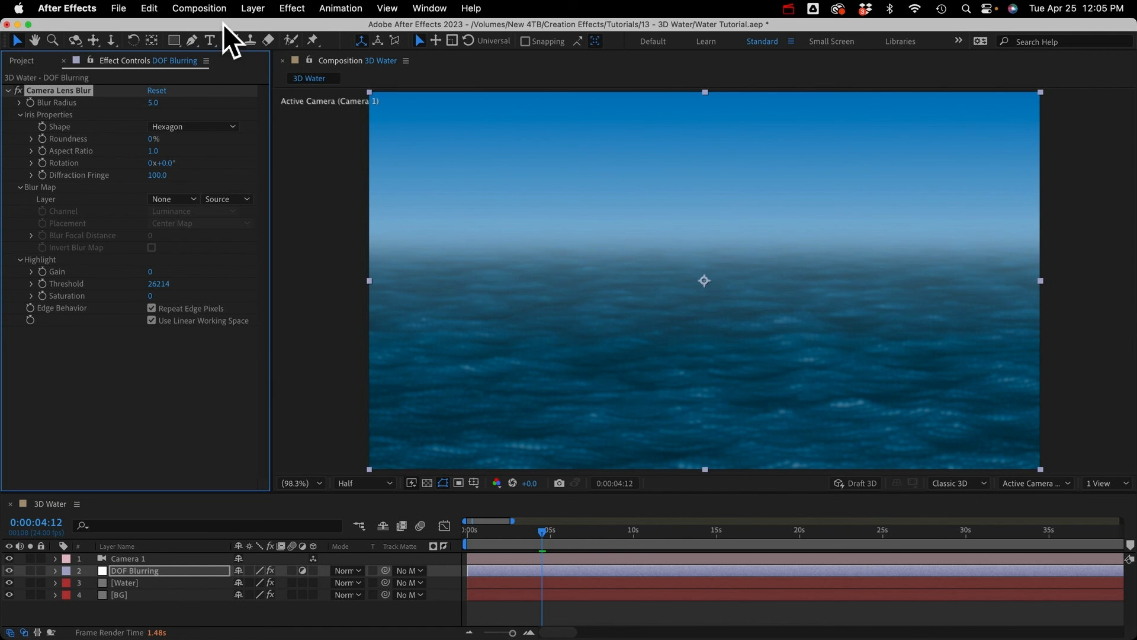
Step: Create a solid named Blur Map above the DOF Blurring layer
click(253, 9)
mouse_move(256, 30)
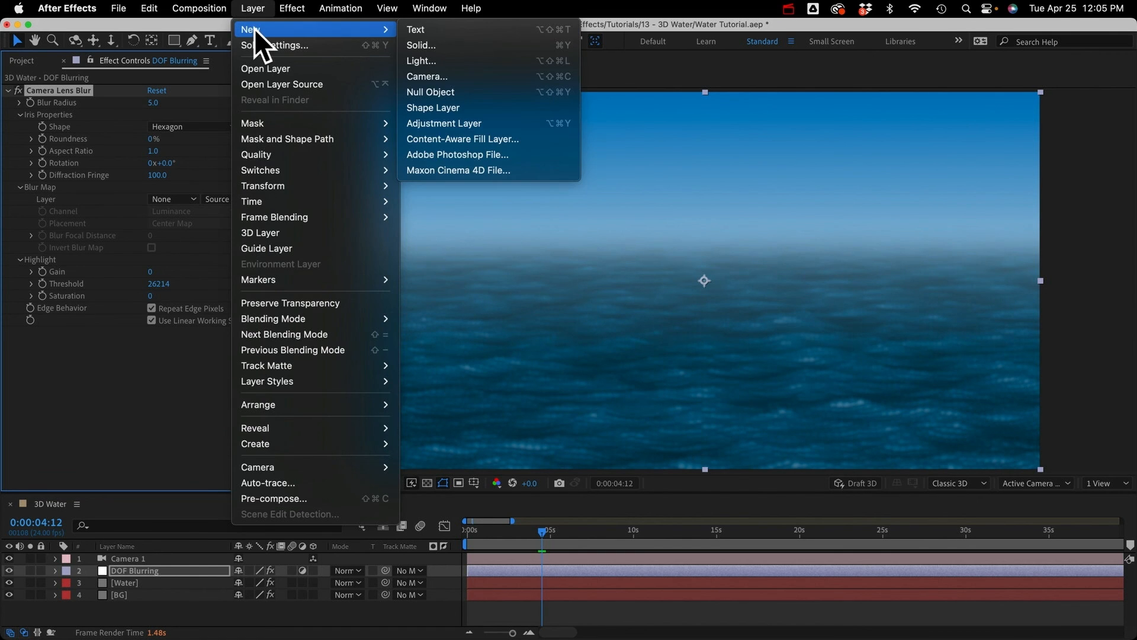
click(452, 50)
text(Blur Map)
key(Return)
Step: Apply Gradient Ramp to the Blur Map layer and move its Start of Ramp down to the horizon at 960, 455.6
click(292, 8)
mouse_move(315, 223)
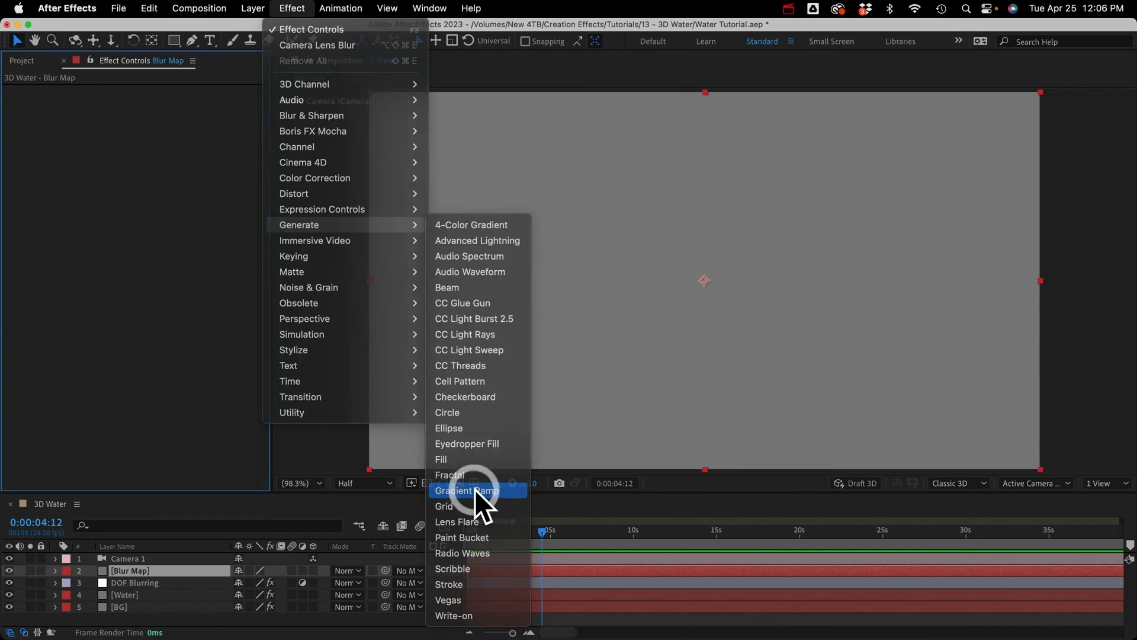
click(474, 491)
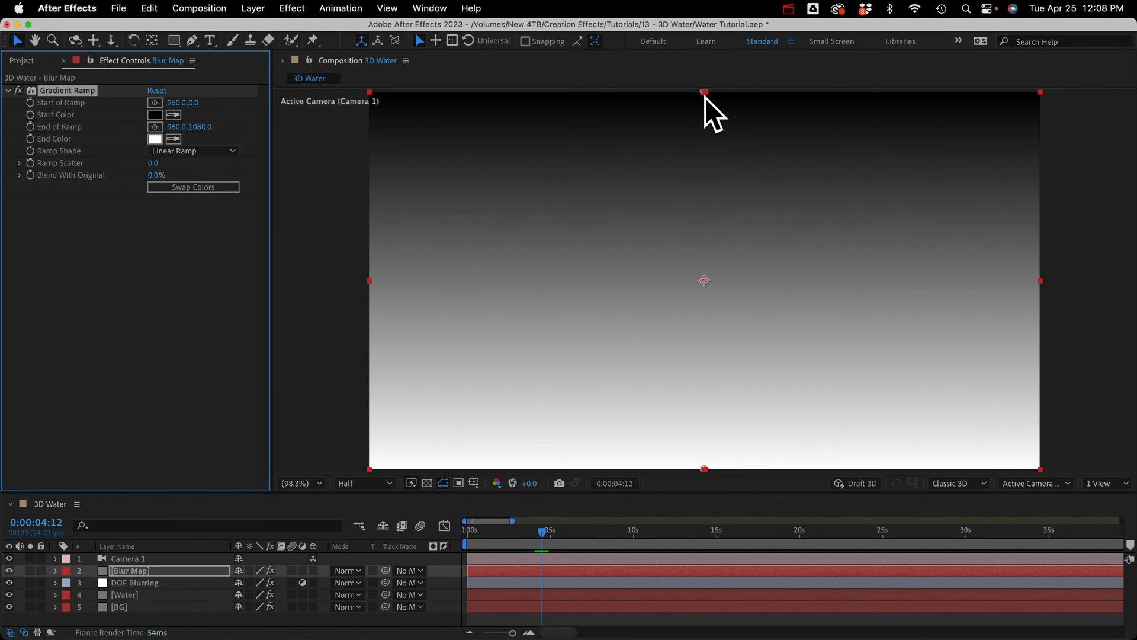
drag(705, 93, 705, 250)
Step: Hide the Blur Map layer and assign it as the Camera Lens Blur's blur map on DOF Blurring, using Effects & Masks
click(137, 571)
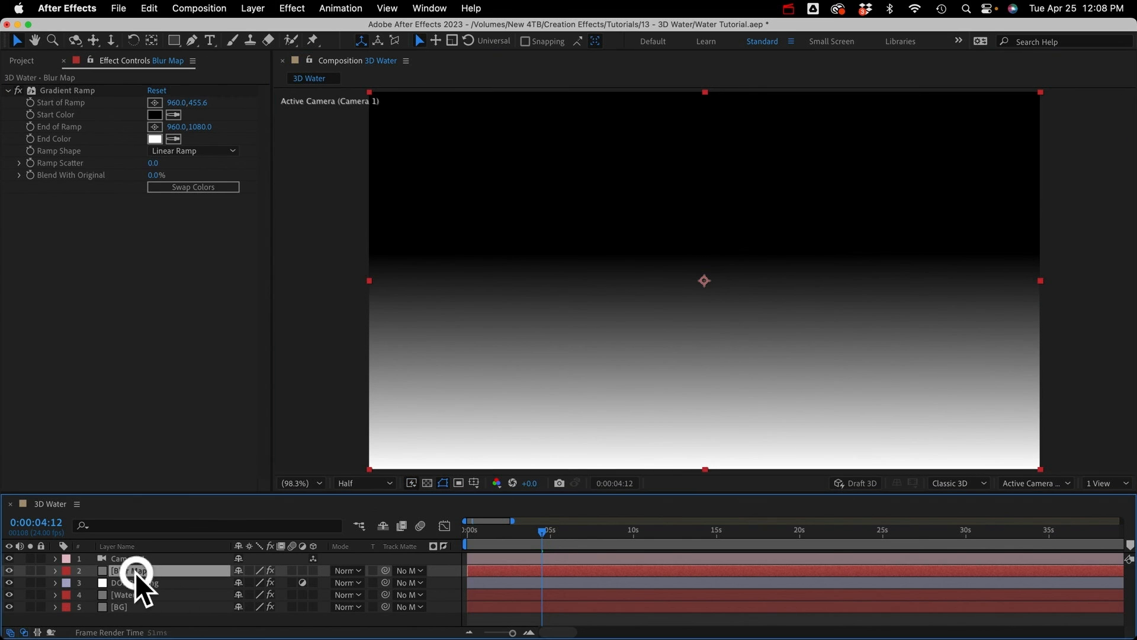
click(9, 571)
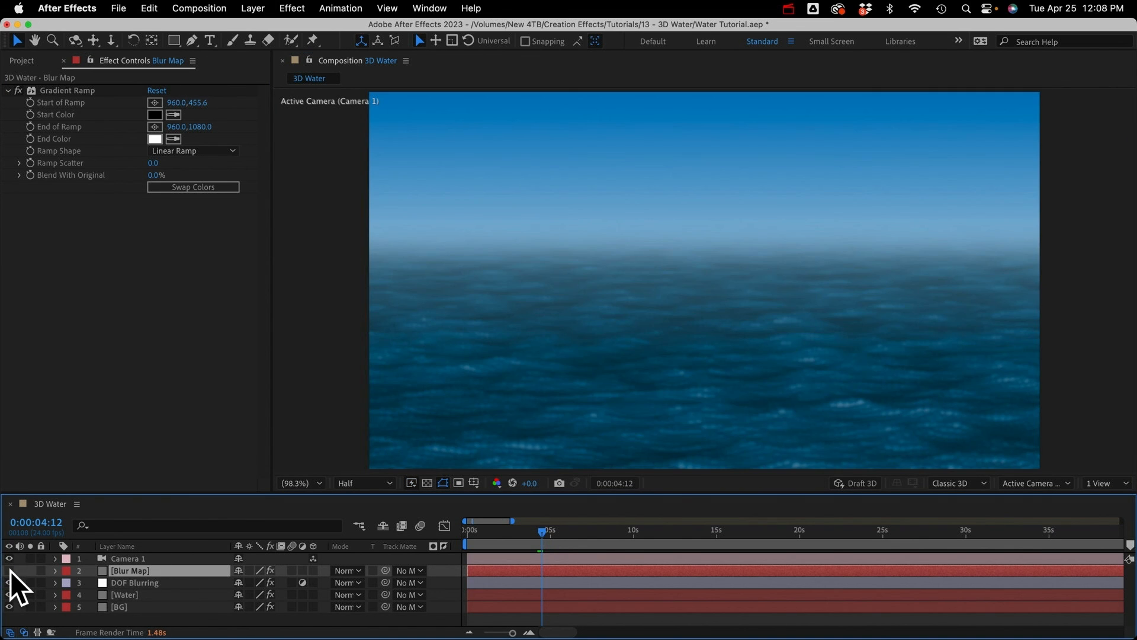
click(139, 585)
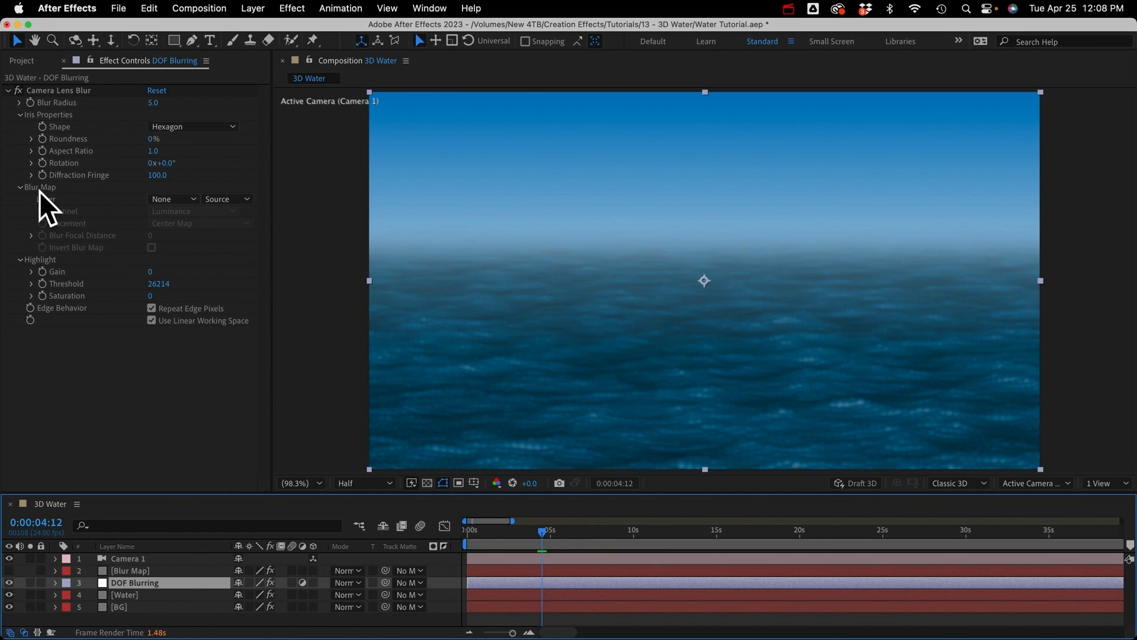
click(168, 199)
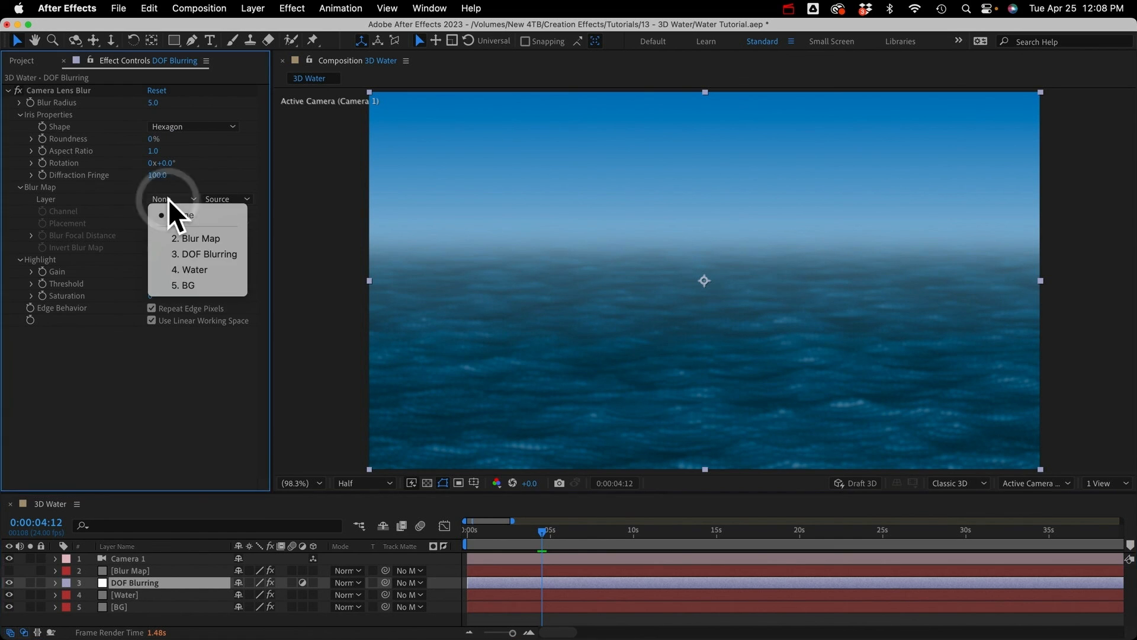
click(208, 239)
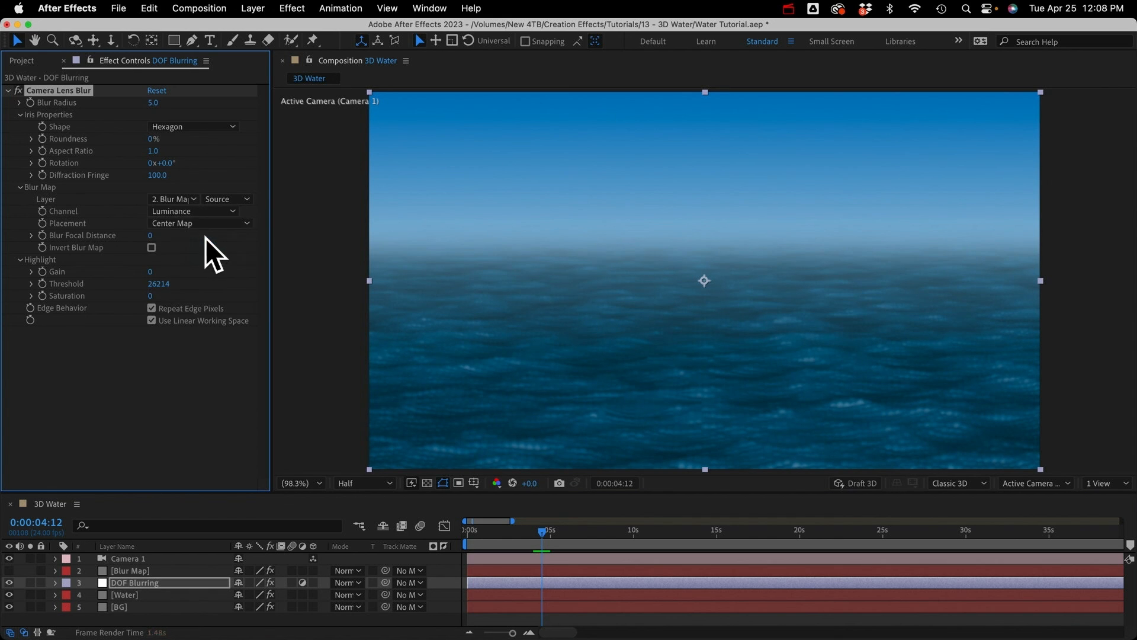
click(229, 199)
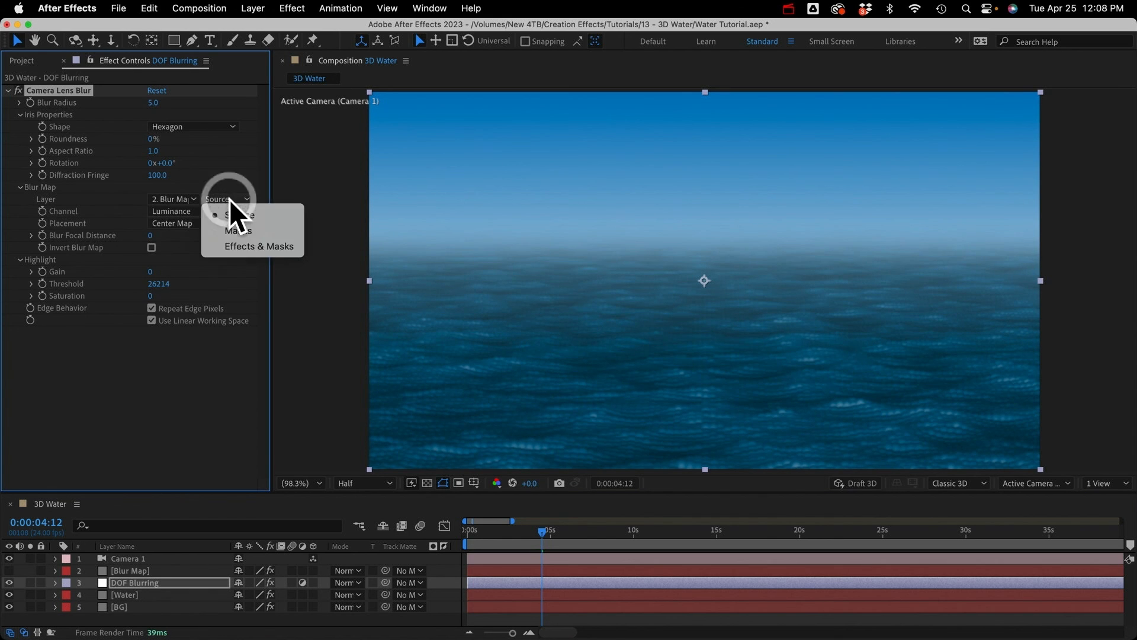
click(254, 246)
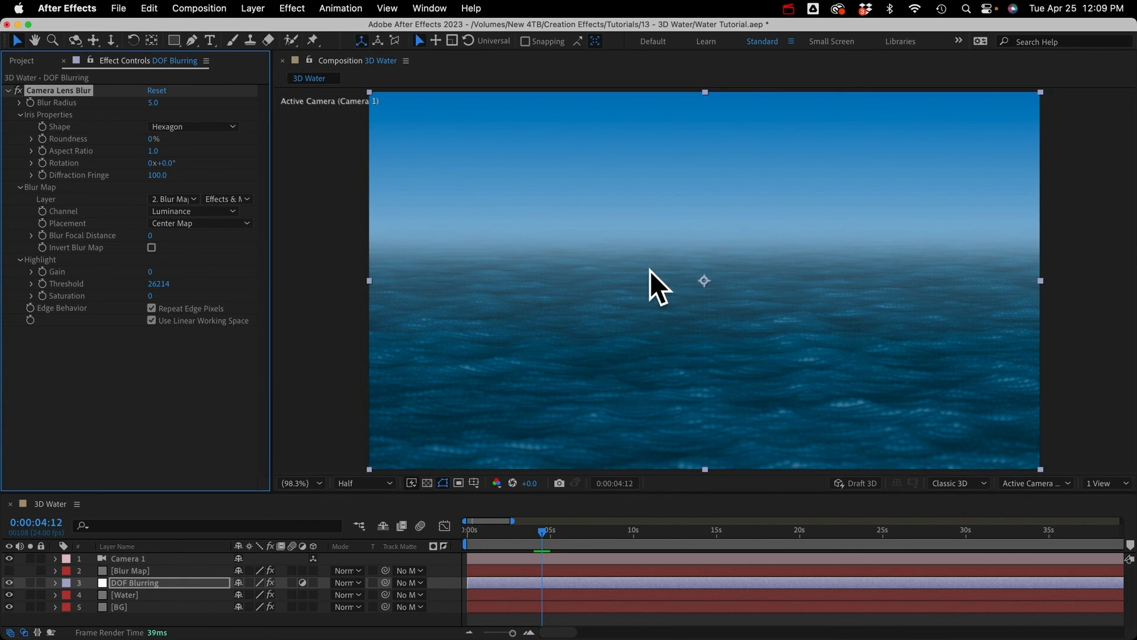
Step: Set the Camera Lens Blur's Blur Radius to 10 and adjust its Blur Focal Distance to 12124
click(153, 102)
text(10)
key(Return)
drag(150, 235, 649, 318)
drag(163, 237, 116, 236)
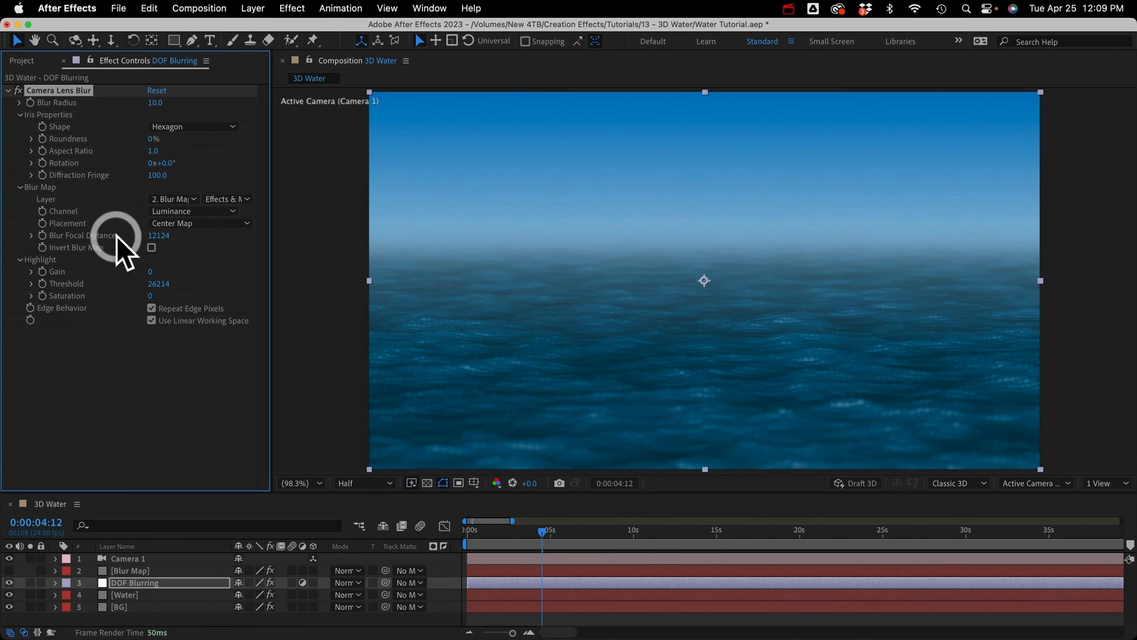
Step: Try a Blur Radius of 20, settle on 8, and collapse the Camera Lens Blur effect
drag(153, 103, 164, 103)
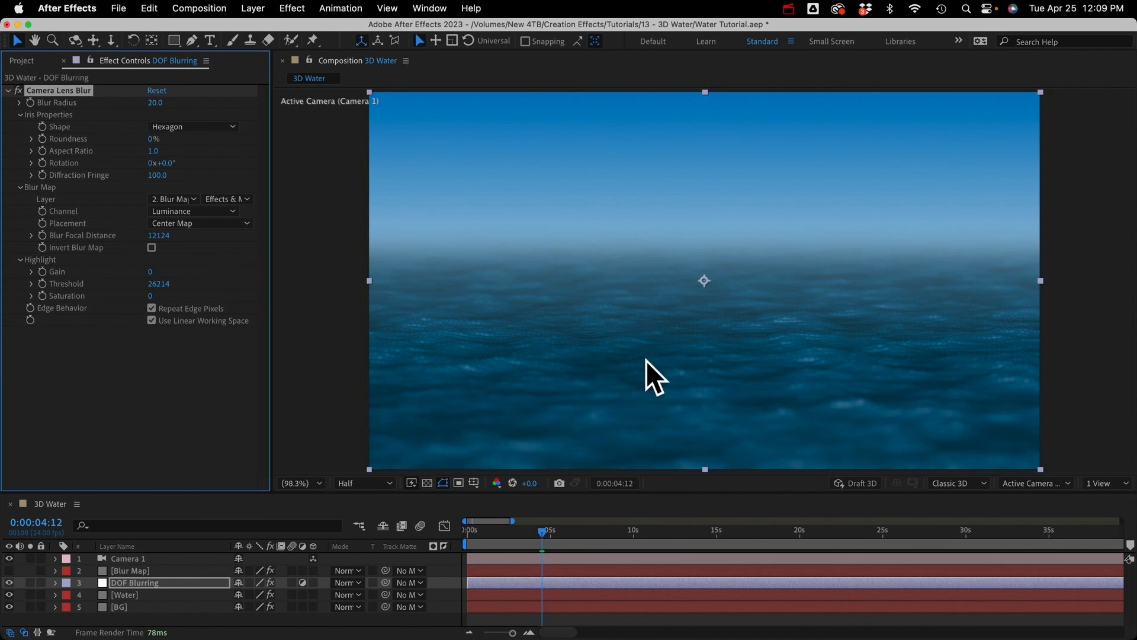
click(156, 102)
text(8)
key(Return)
click(9, 91)
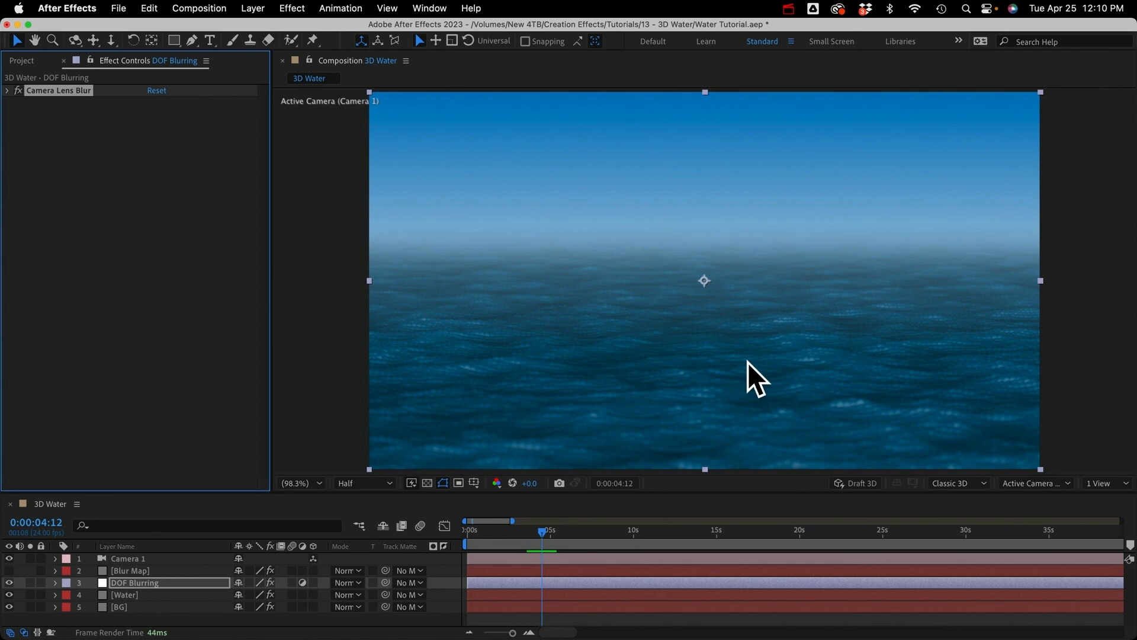
Step: Set the Grid Spacing of the Water layer's CC Ball Action effect to 0
click(122, 595)
click(7, 235)
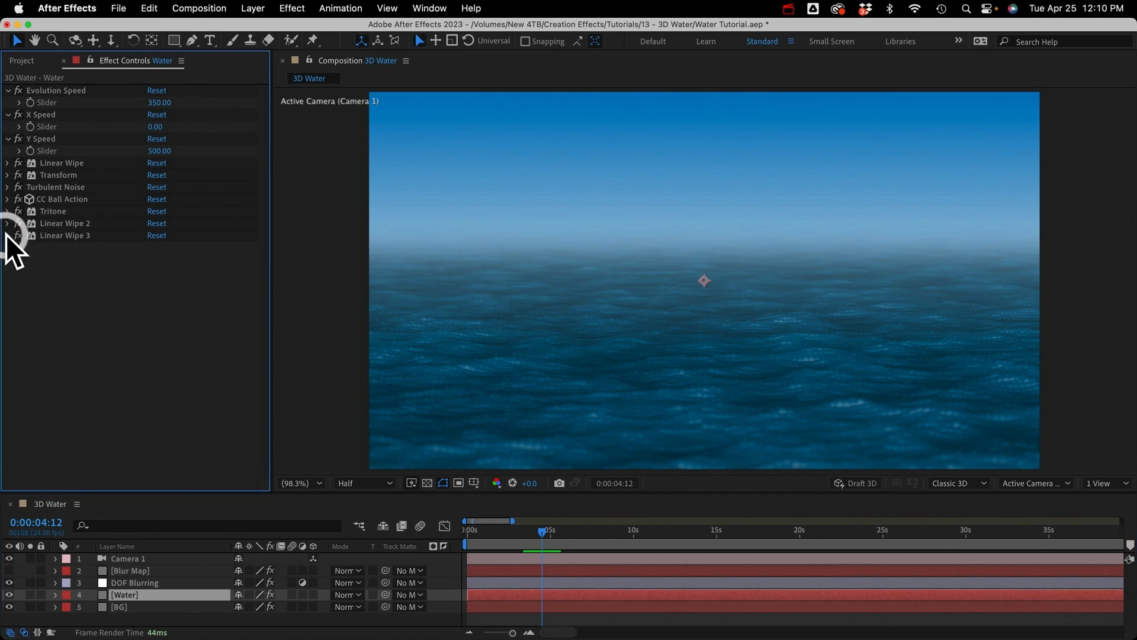
click(7, 199)
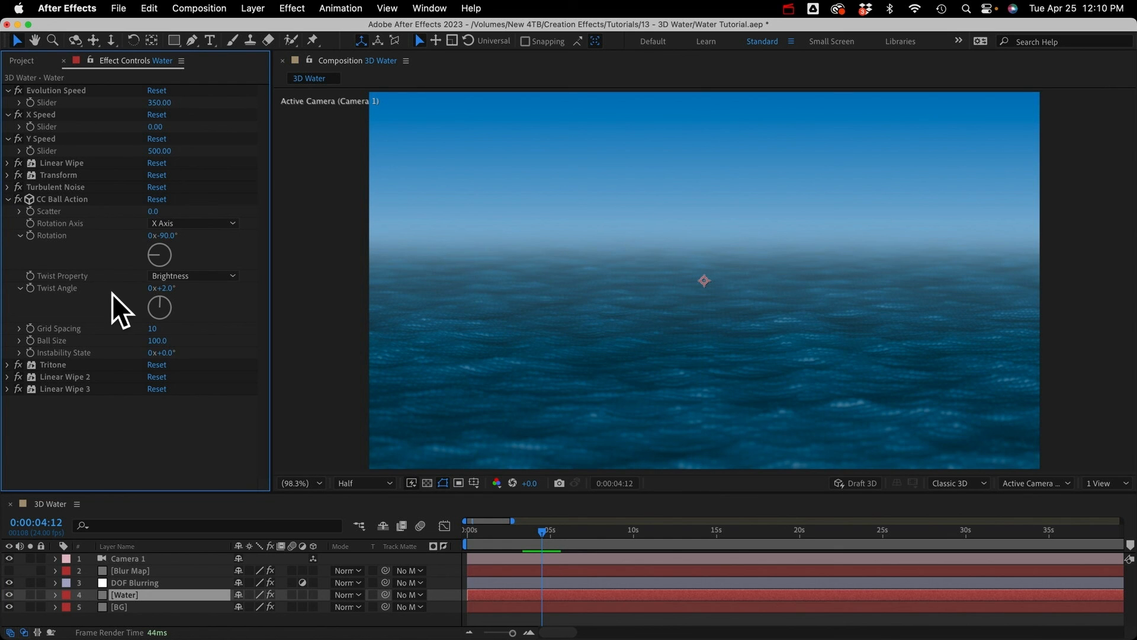
click(151, 328)
text(0)
key(Return)
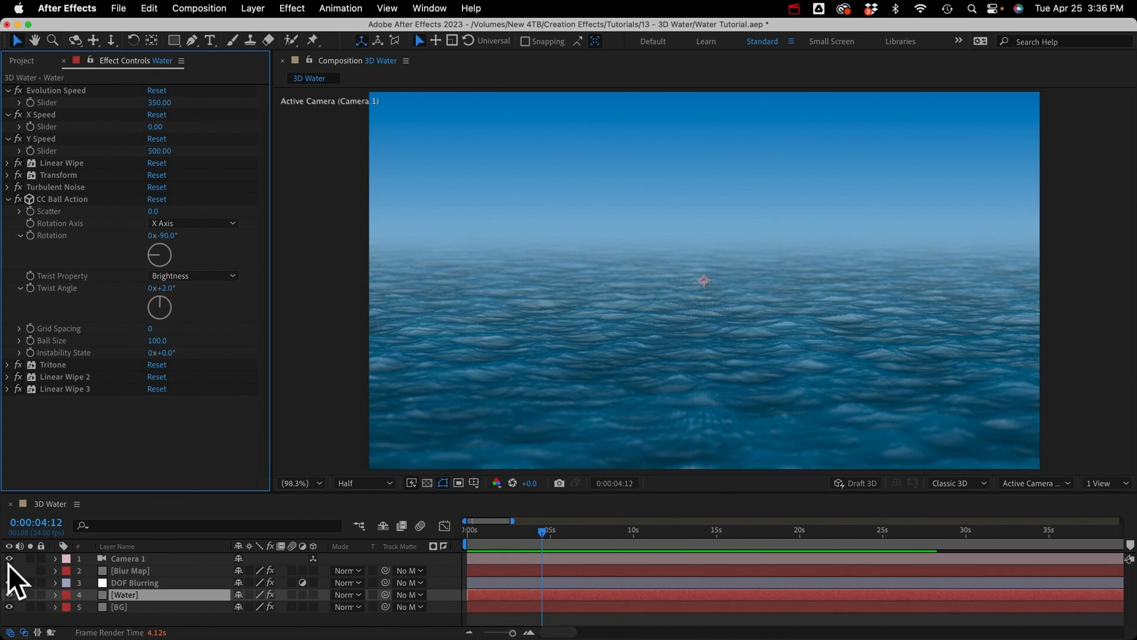
Step: Hide the DOF Blurring layer and set the Water layer's CC Ball Action Ball Size to 150
click(8, 581)
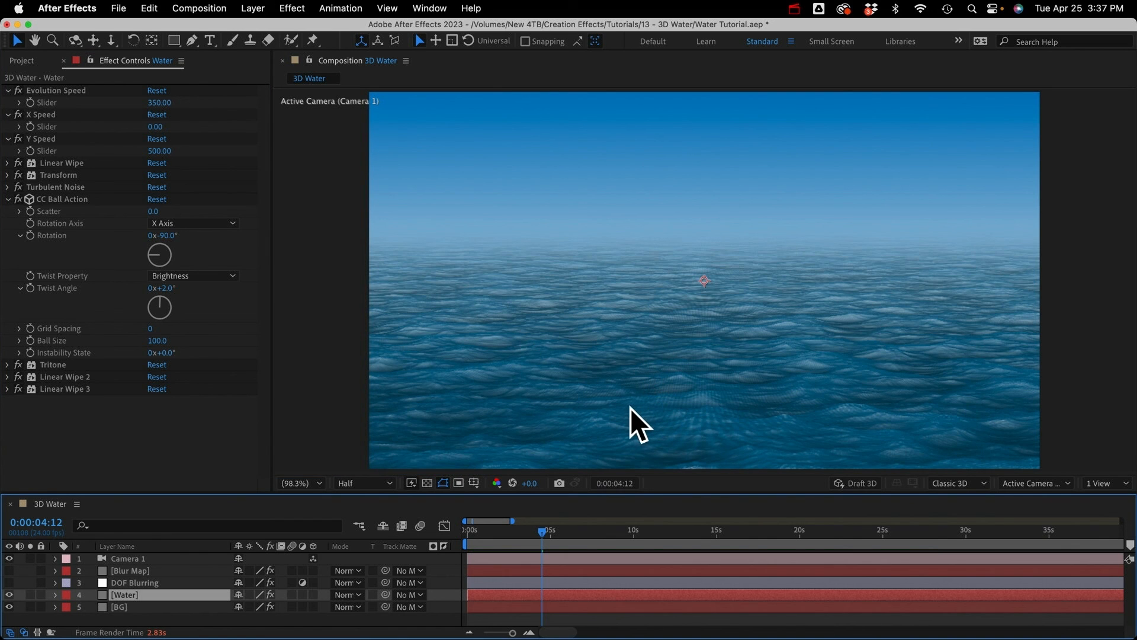
drag(630, 415, 633, 358)
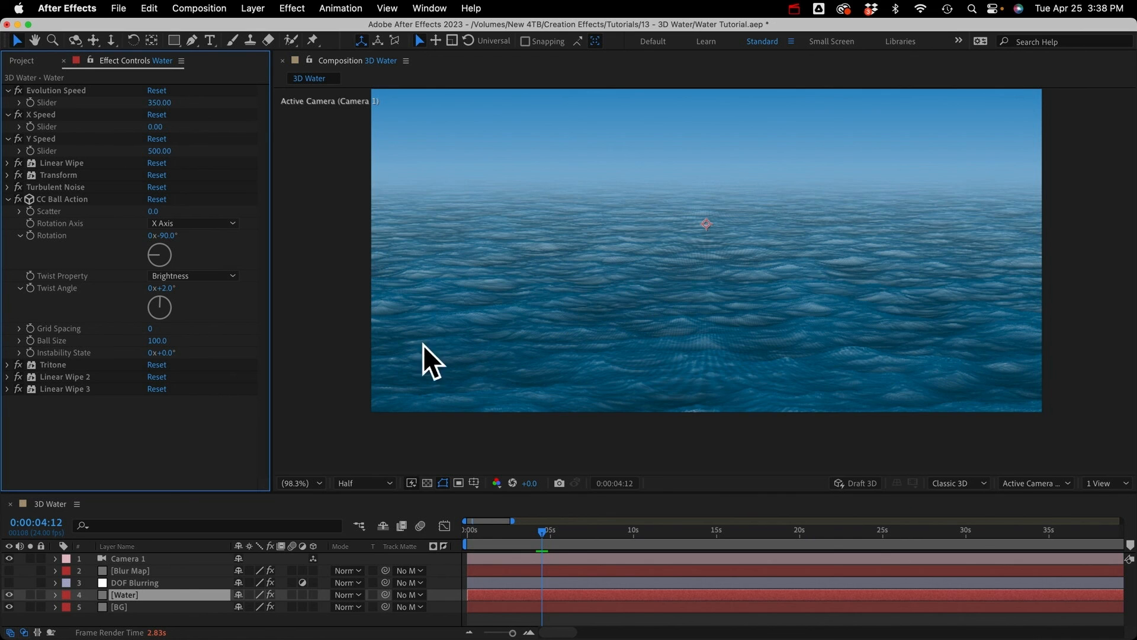
click(157, 341)
text(150)
key(Return)
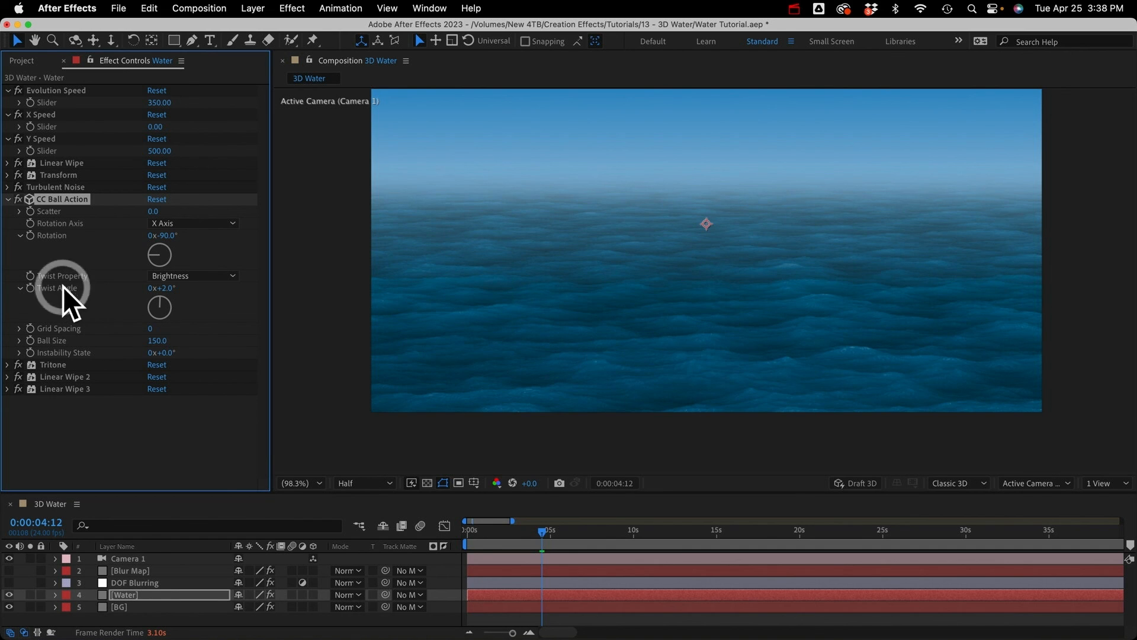
Step: Try a Twist Angle of 3° in CC Ball Action, then undo it
click(166, 288)
text(3)
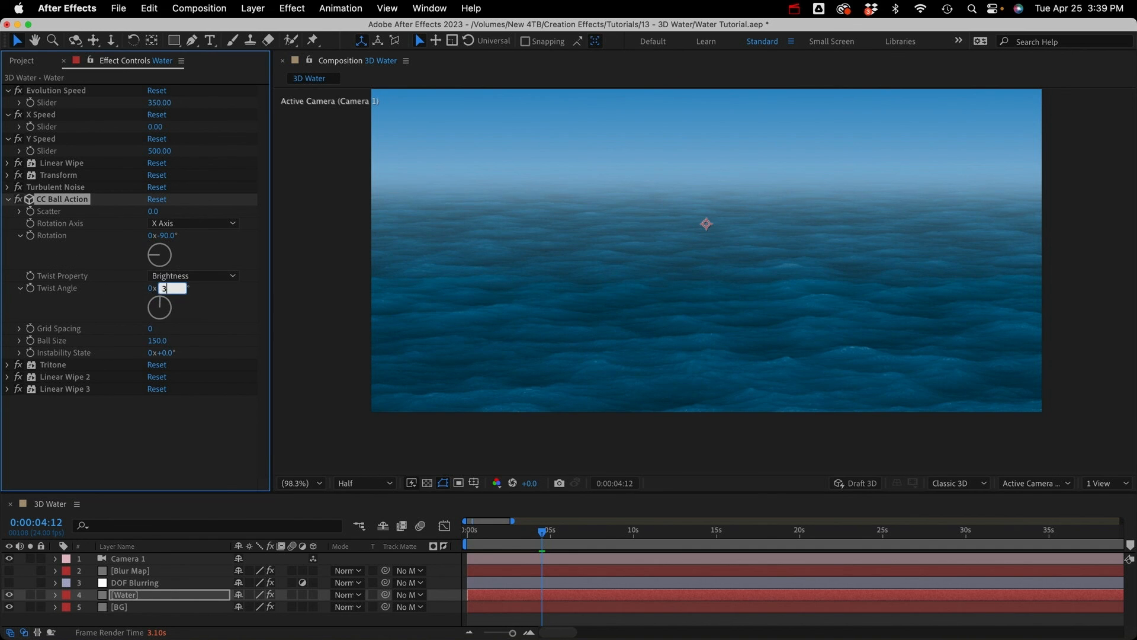
key(Return)
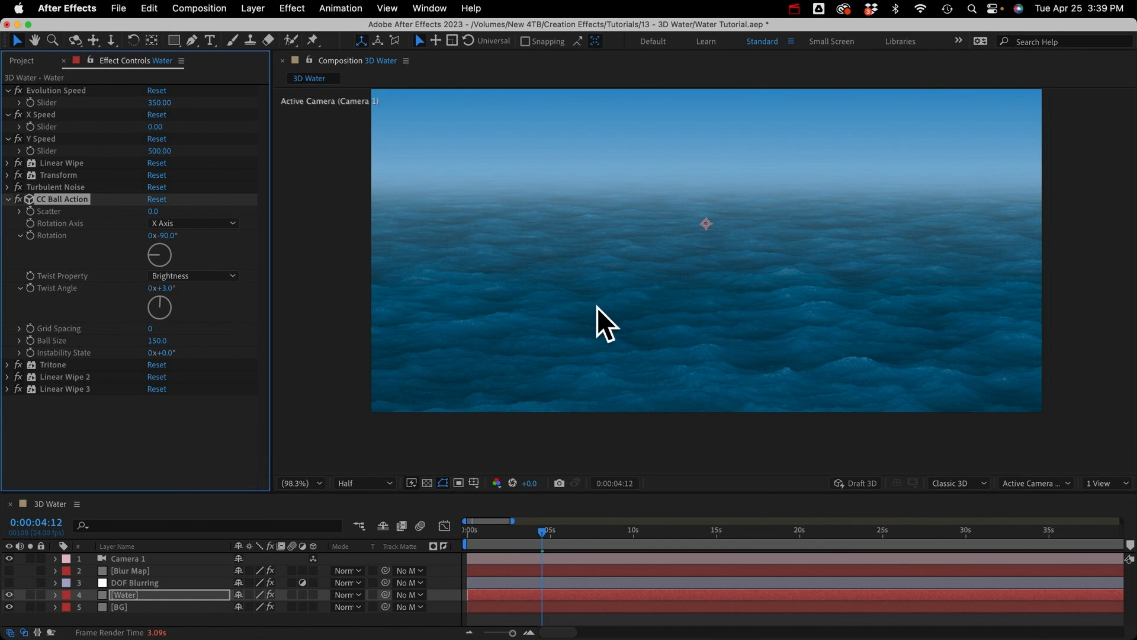
key(super+z)
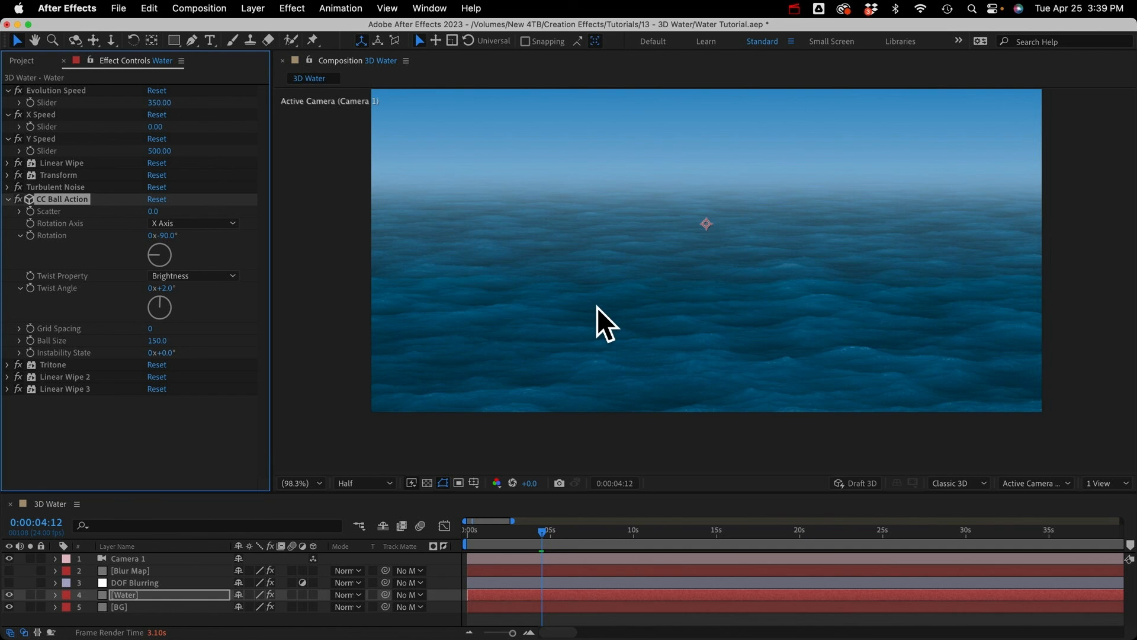
Step: Apply CC Force Motion Blur to the Water layer with a Shutter Angle of 300 and 5 Motion Blur Samples
click(291, 7)
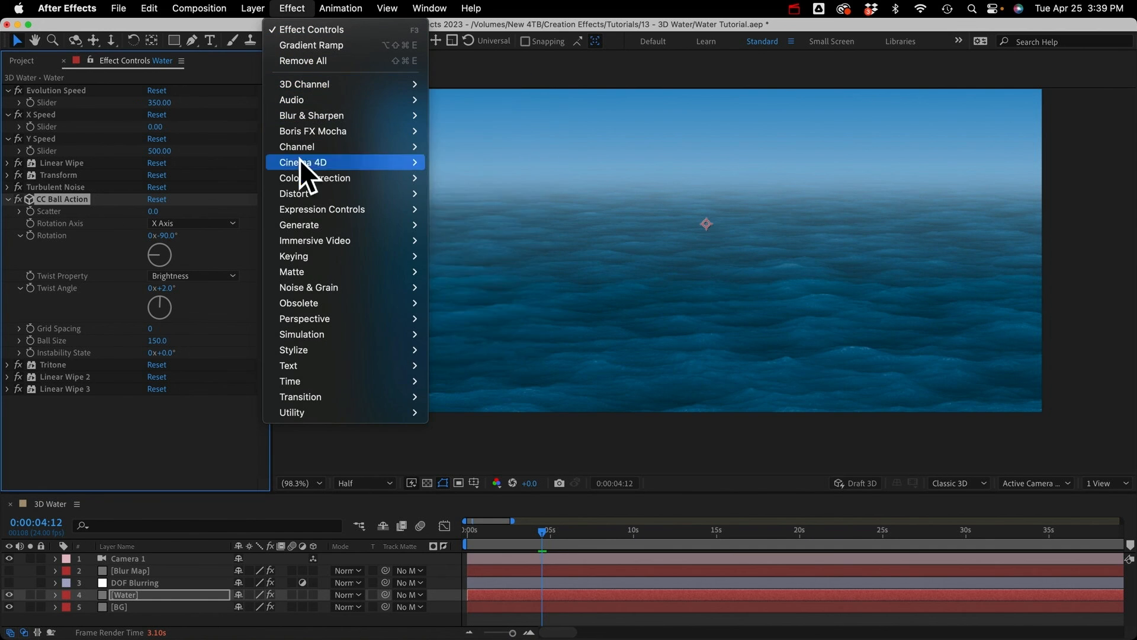
mouse_move(297, 379)
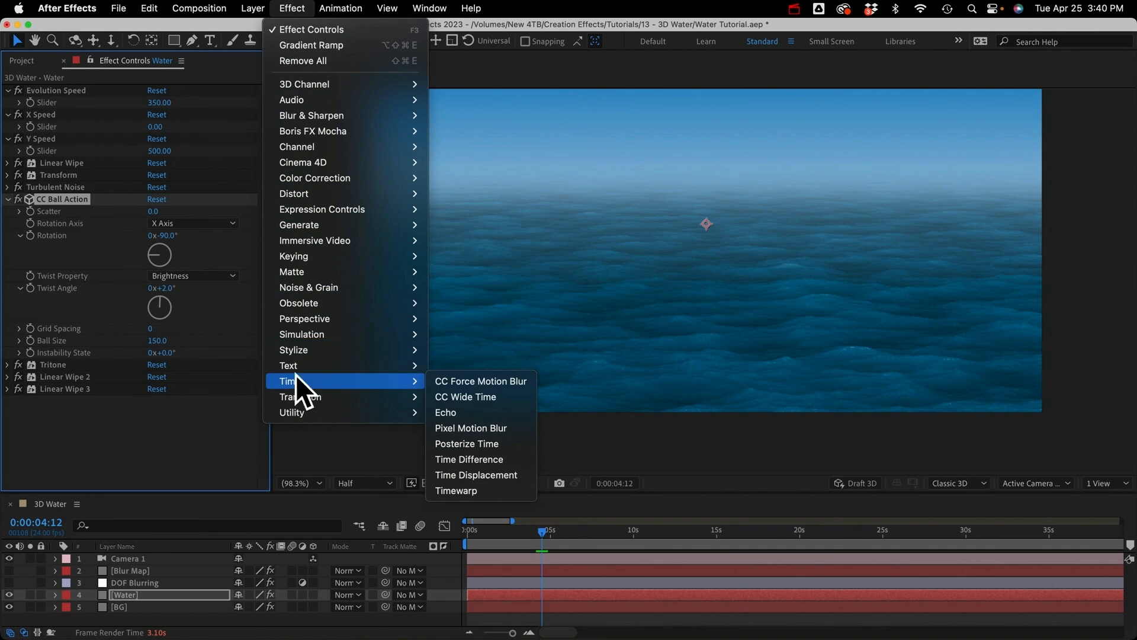
click(483, 382)
click(152, 437)
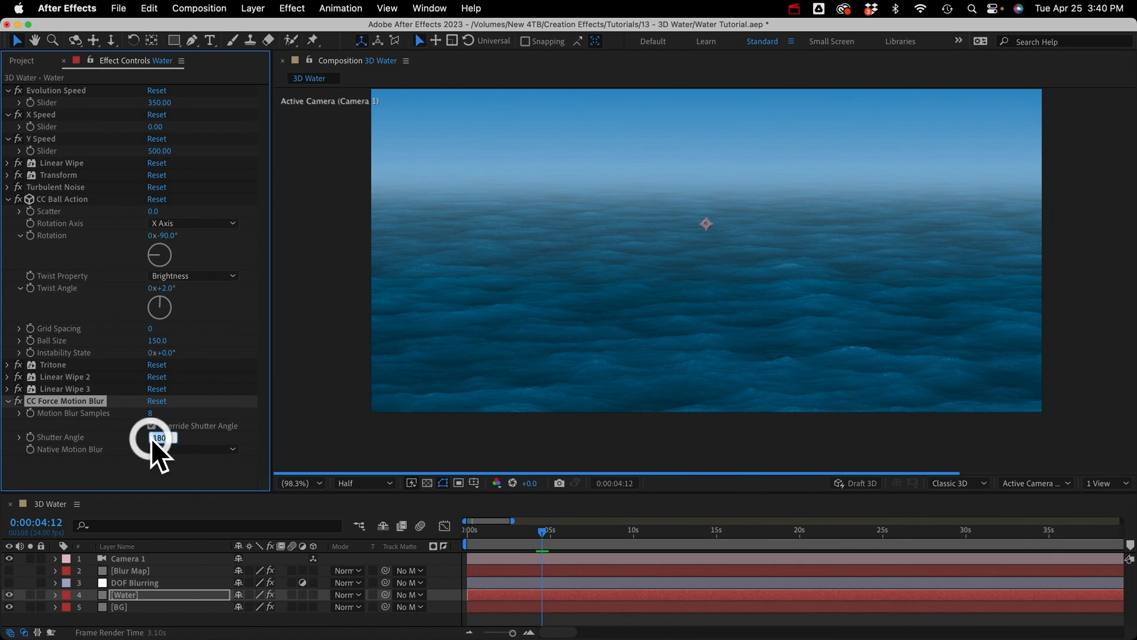
text(300)
key(Return)
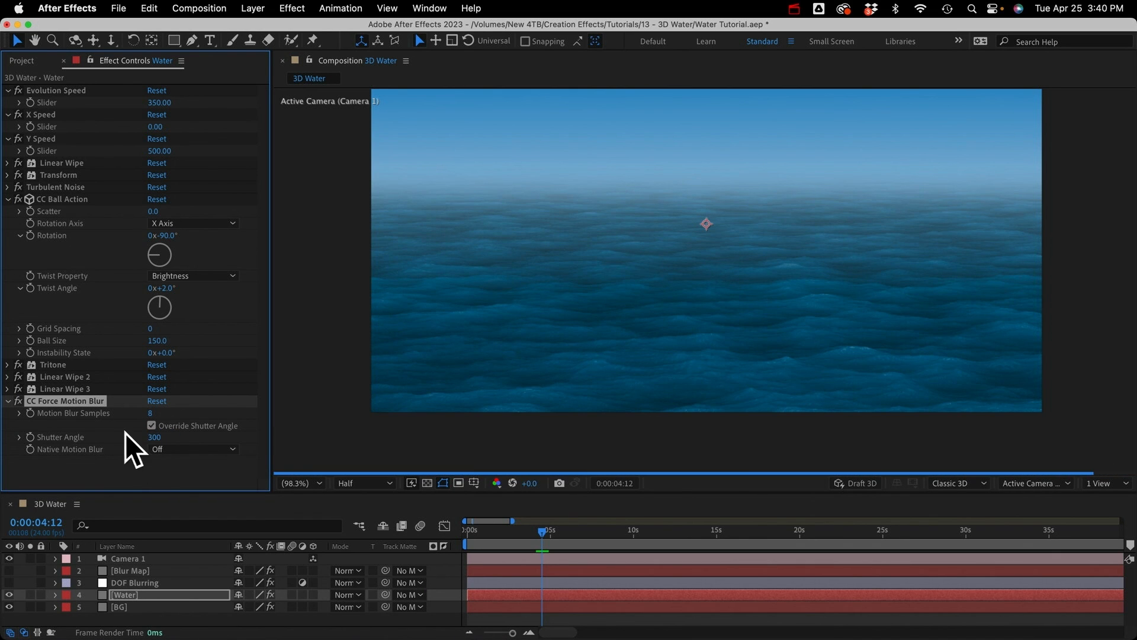
click(150, 413)
text(5)
key(Return)
Step: Switch the Water layer's motion blur on and off again, and delete its CC Force Motion Blur effect
click(292, 595)
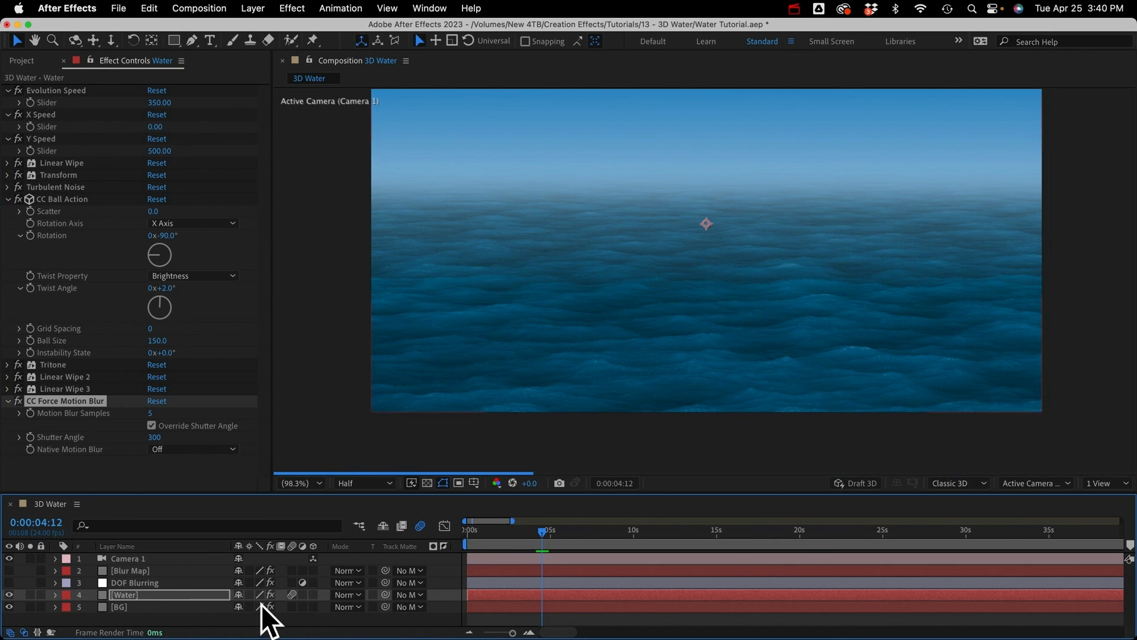
click(291, 595)
click(149, 595)
click(48, 400)
key(Delete)
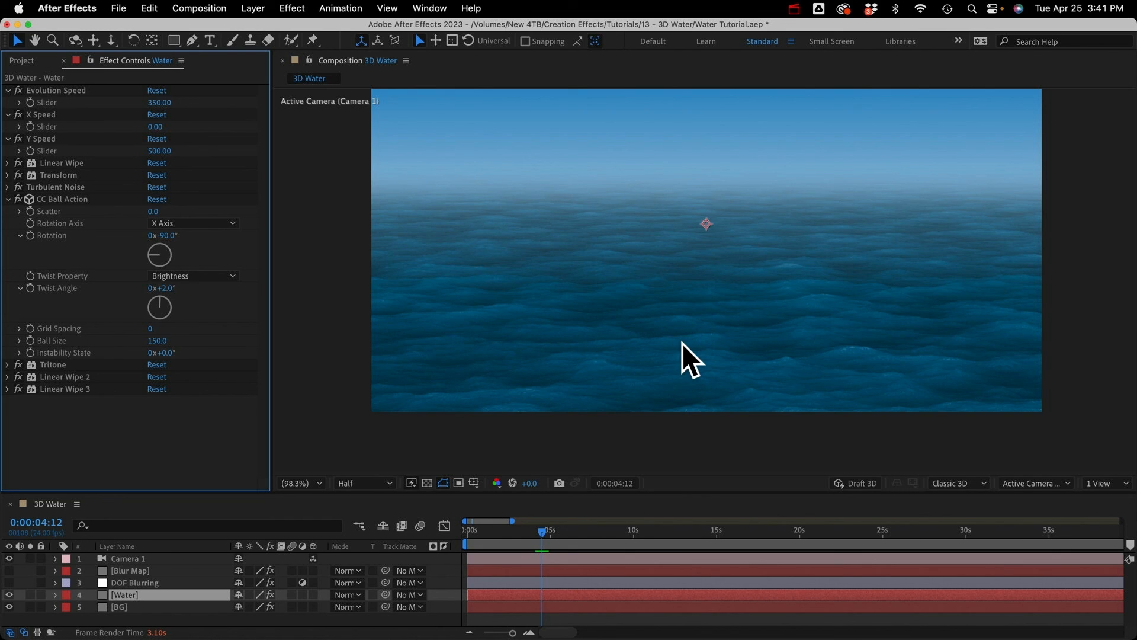
Step: Collapse CC Ball Action and try Turbulent Noise with the Basic Fractal Type and a Complexity of 3
click(9, 199)
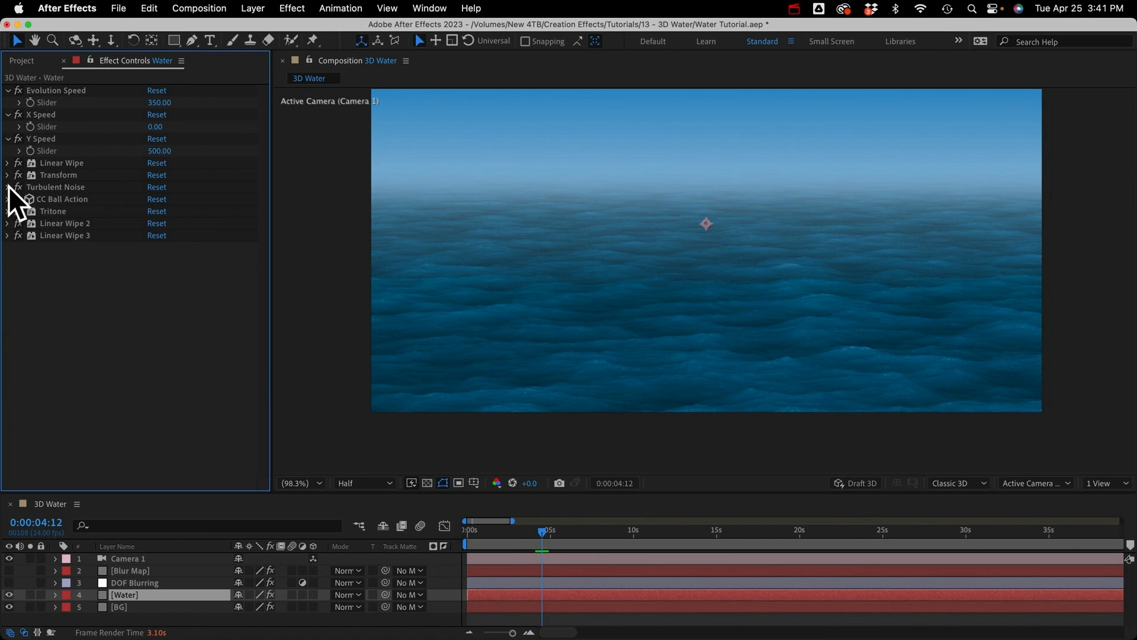
click(8, 187)
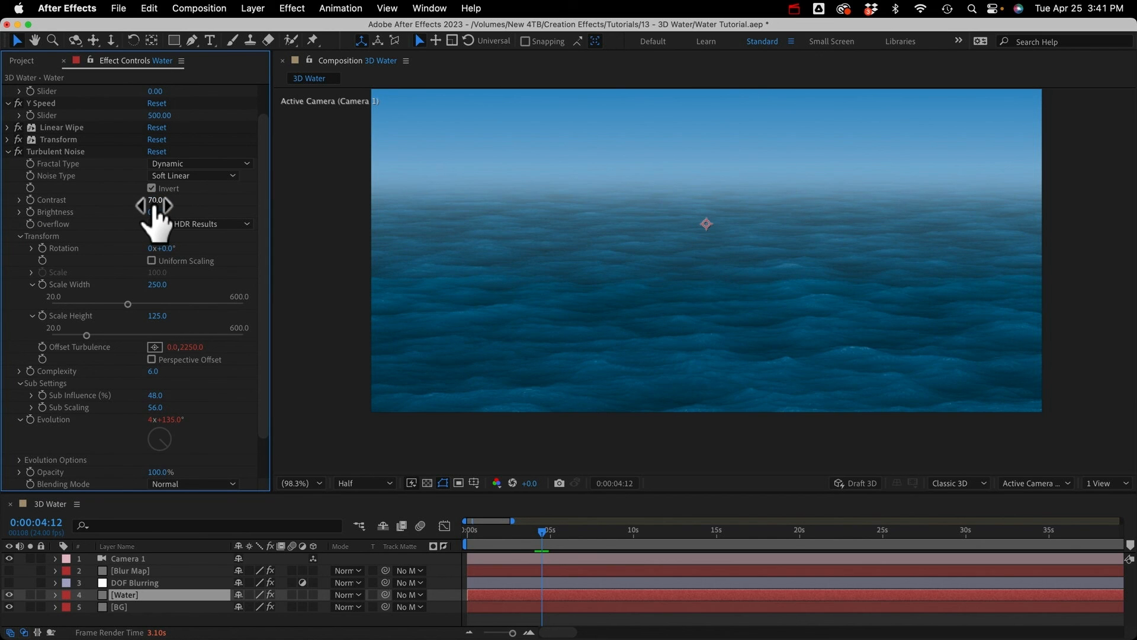
click(211, 163)
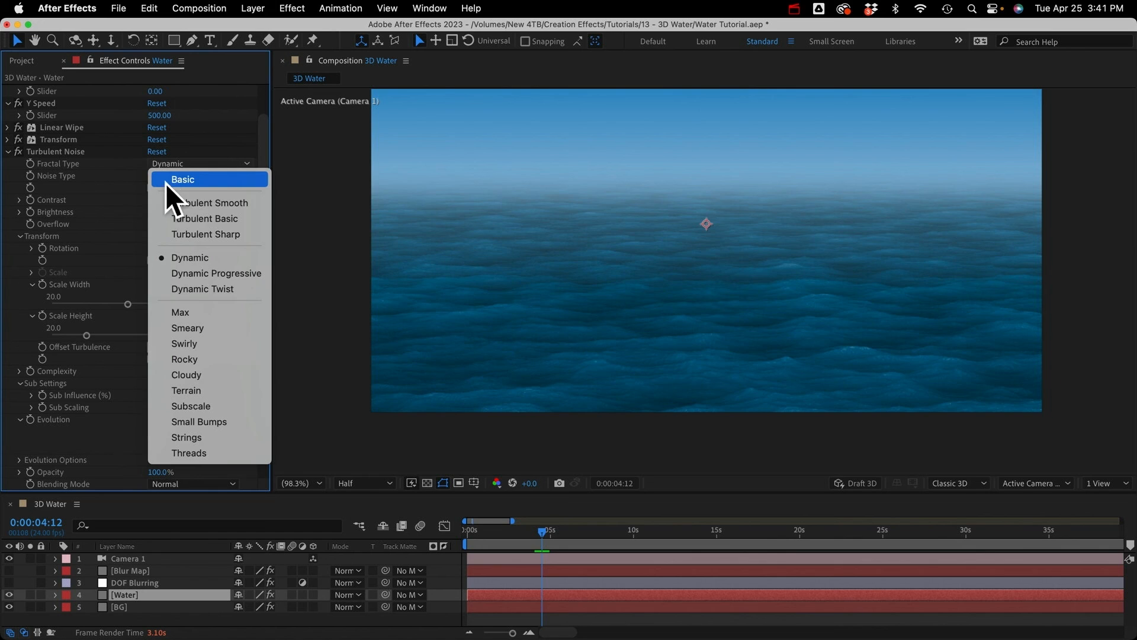
click(187, 181)
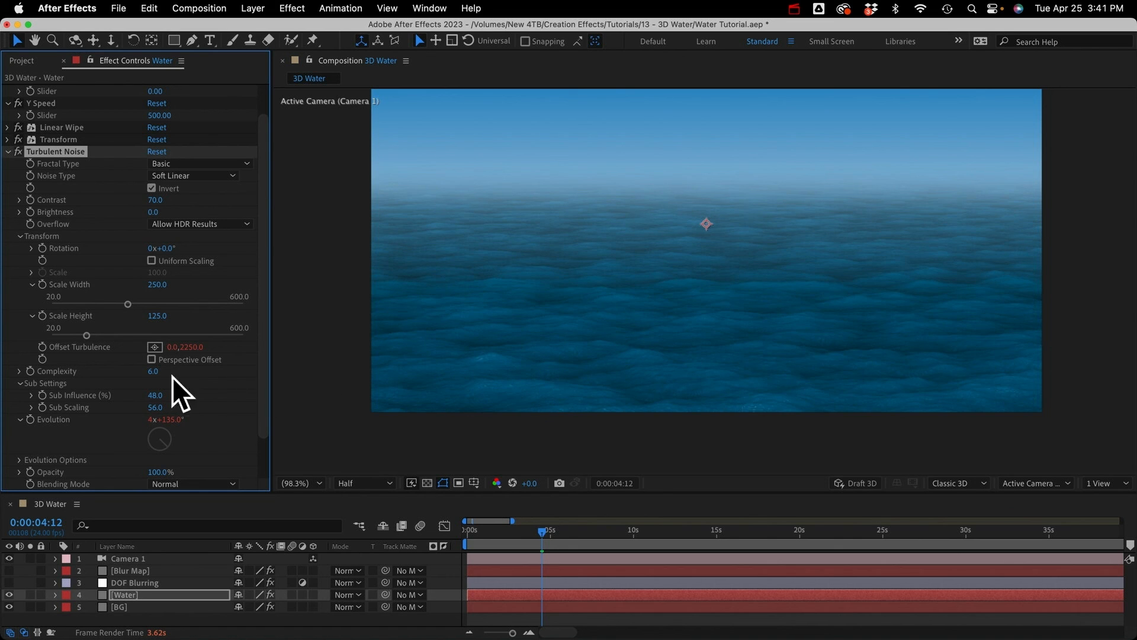
click(153, 370)
text(3)
key(Return)
Step: Set Turbulent Noise's Scale Width to 1000 and Scale Height to 500
click(156, 285)
text(1000)
key(Tab)
text(500)
key(Return)
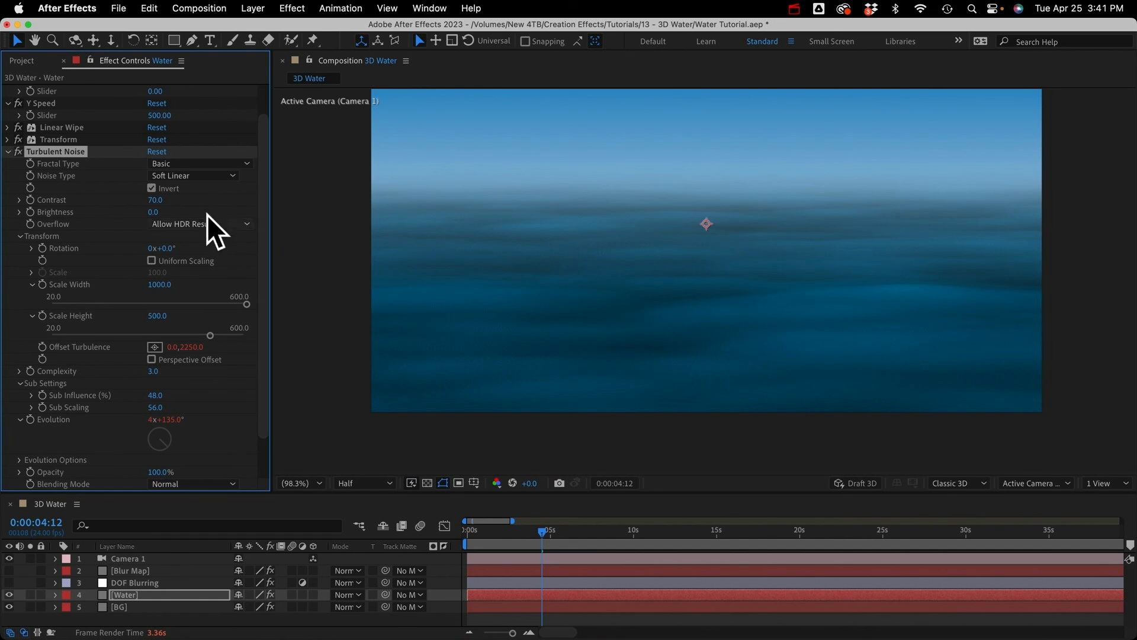
Step: Try a Turbulent Noise Contrast of 80 on the enlarged waves
click(156, 199)
text(9)
key(BackSpace)
text(110)
key(Return)
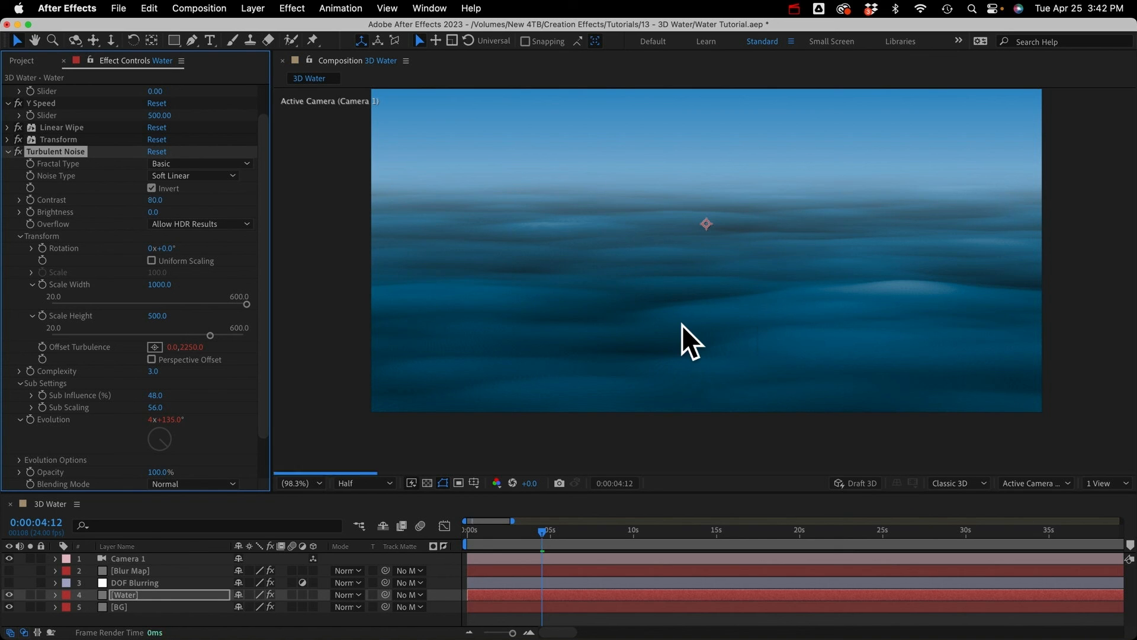
Step: Undo the trial changes to Turbulent Noise's contrast, scale, complexity and fractal type
key(cmd+z)
key(cmd+z)
key(cmd+z)
key(cmd+z)
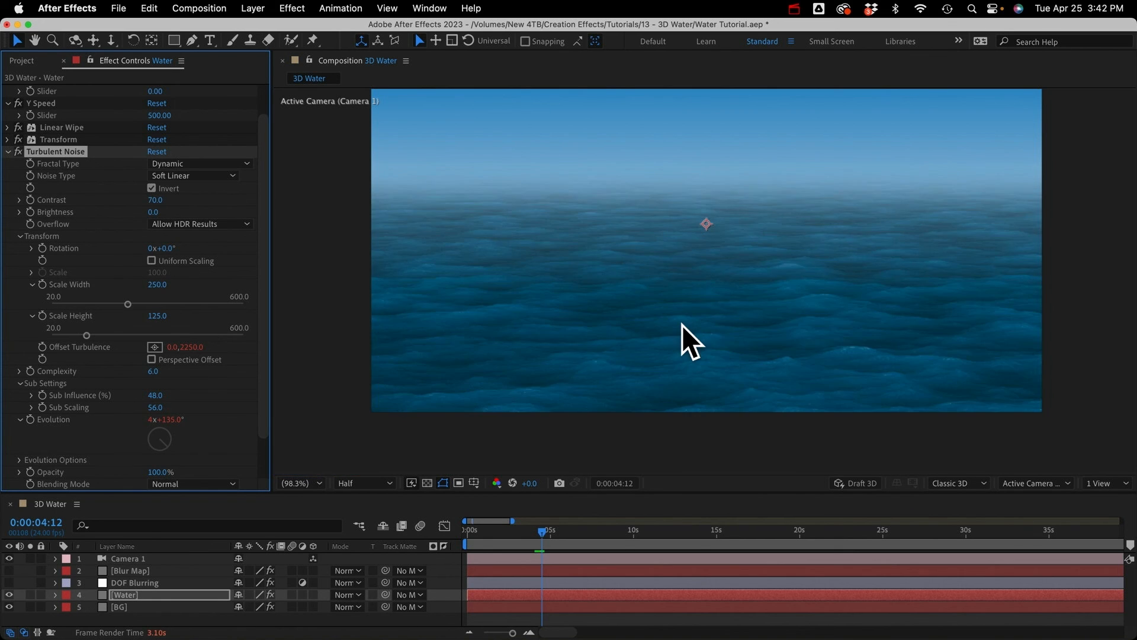